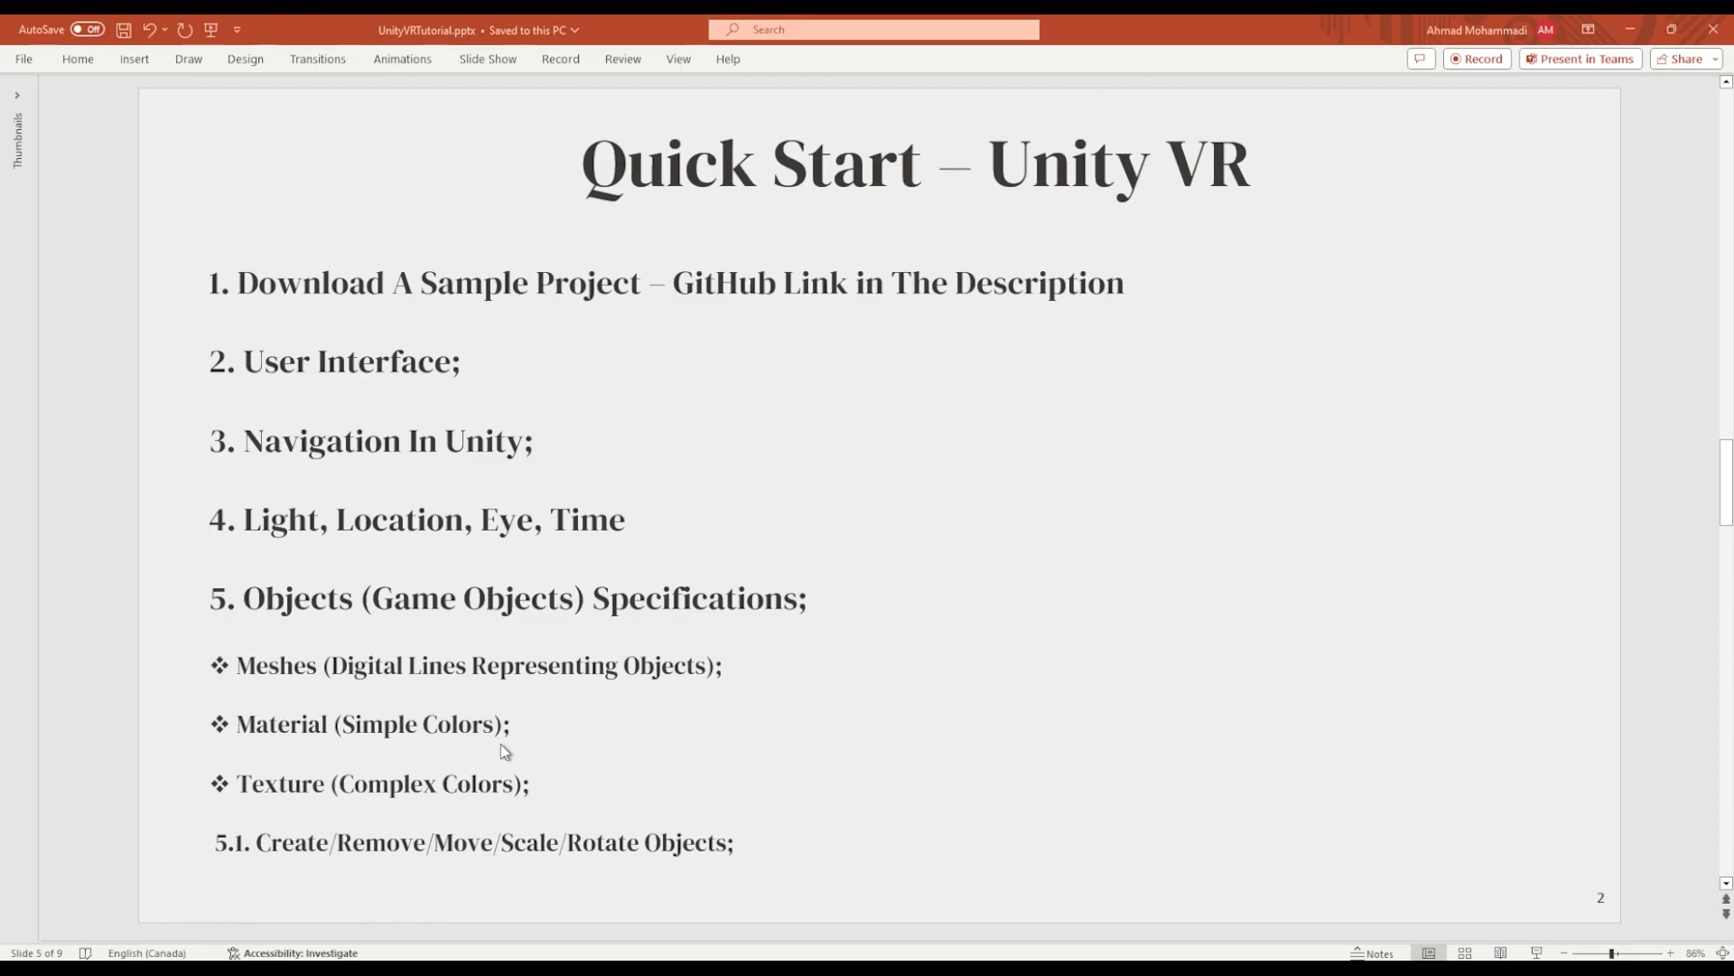
# Switch from the tutorial slides to Unity and delete the Cube object from the scene
pyautogui.scroll(-1, 1246, 767)
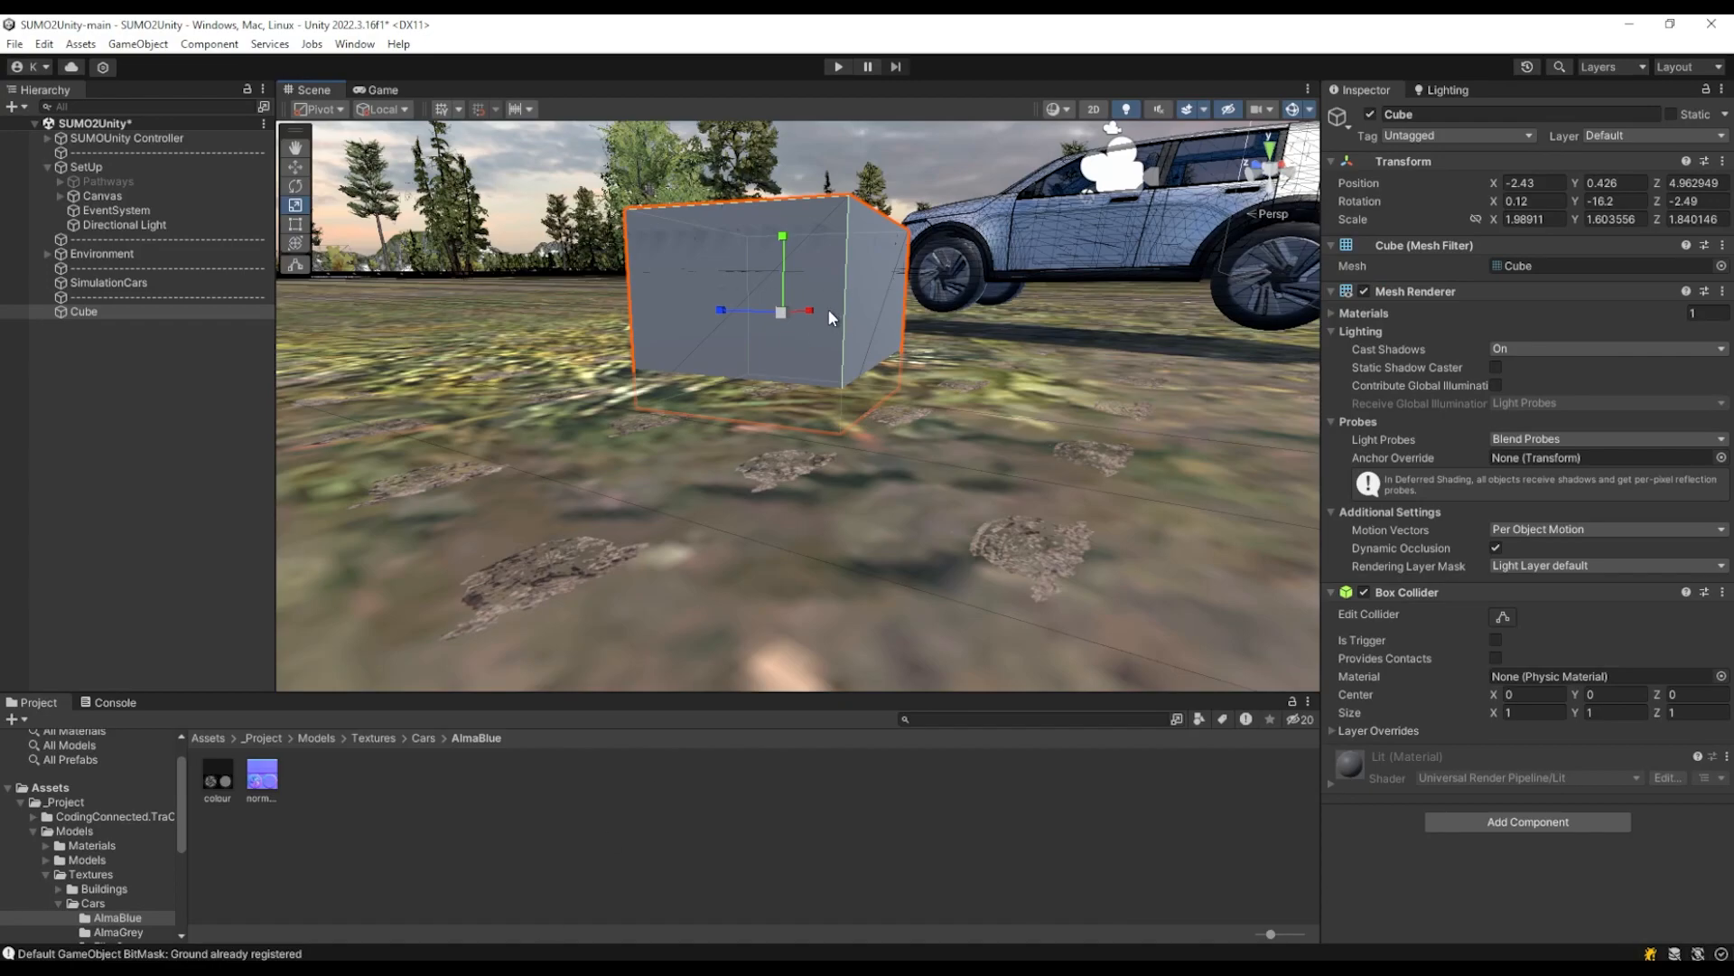
pyautogui.click(193, 345)
pyautogui.click(121, 315)
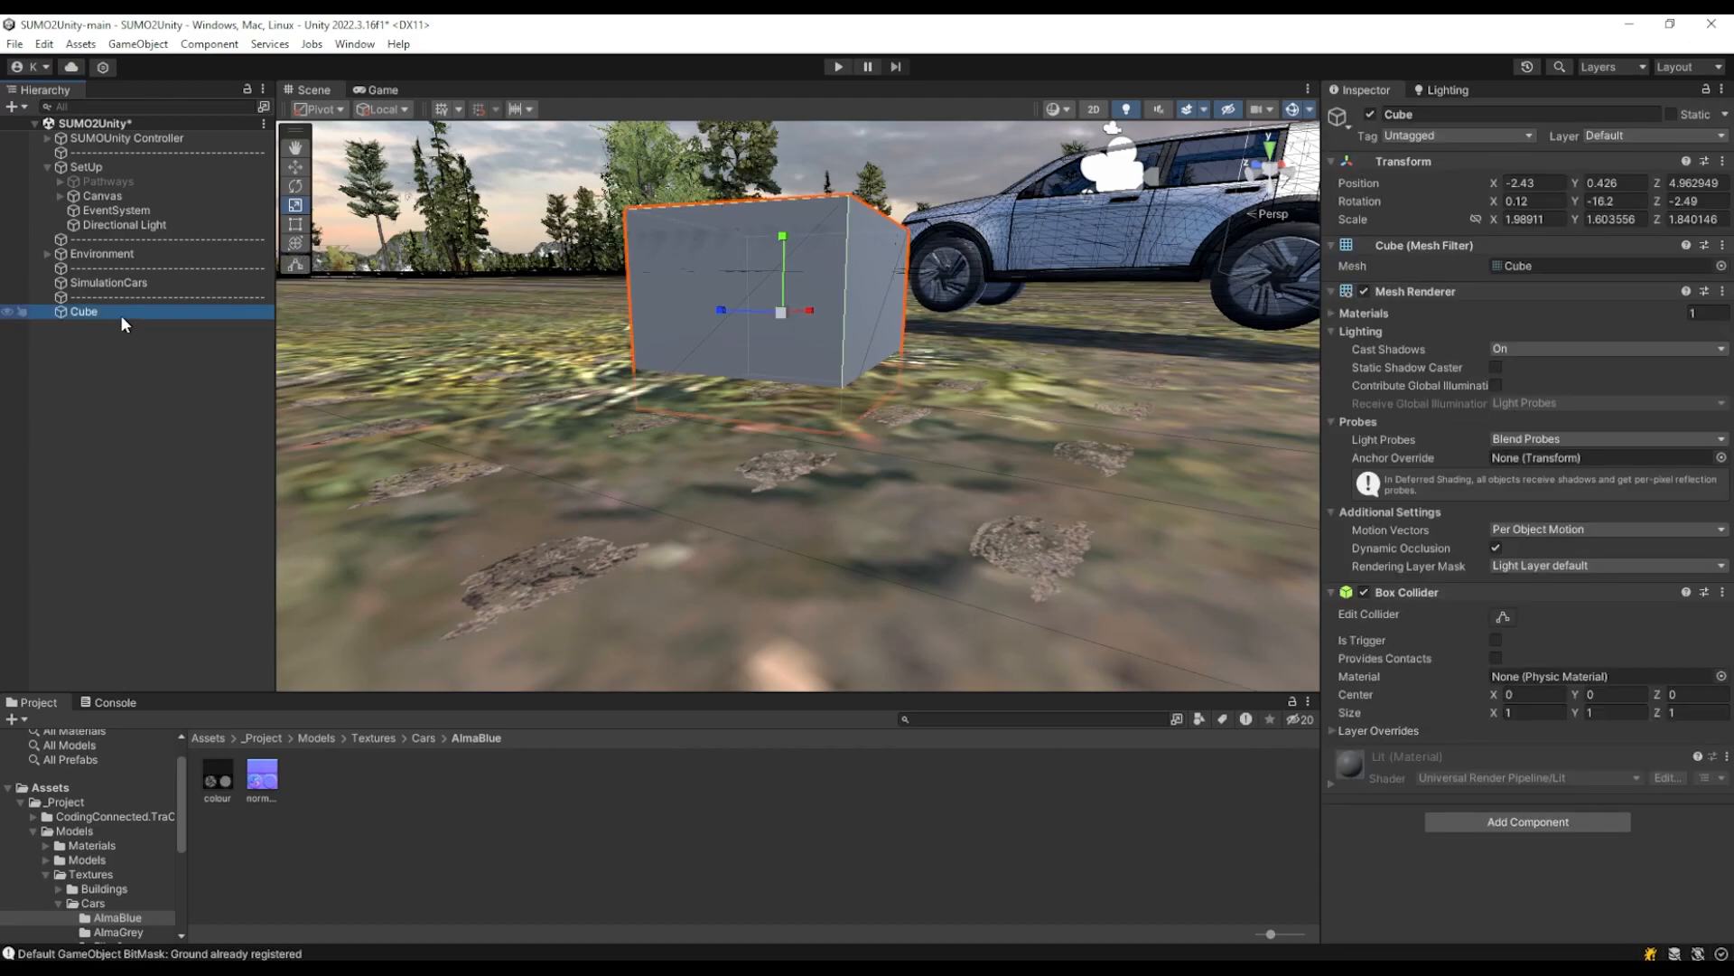
pyautogui.press('Delete')
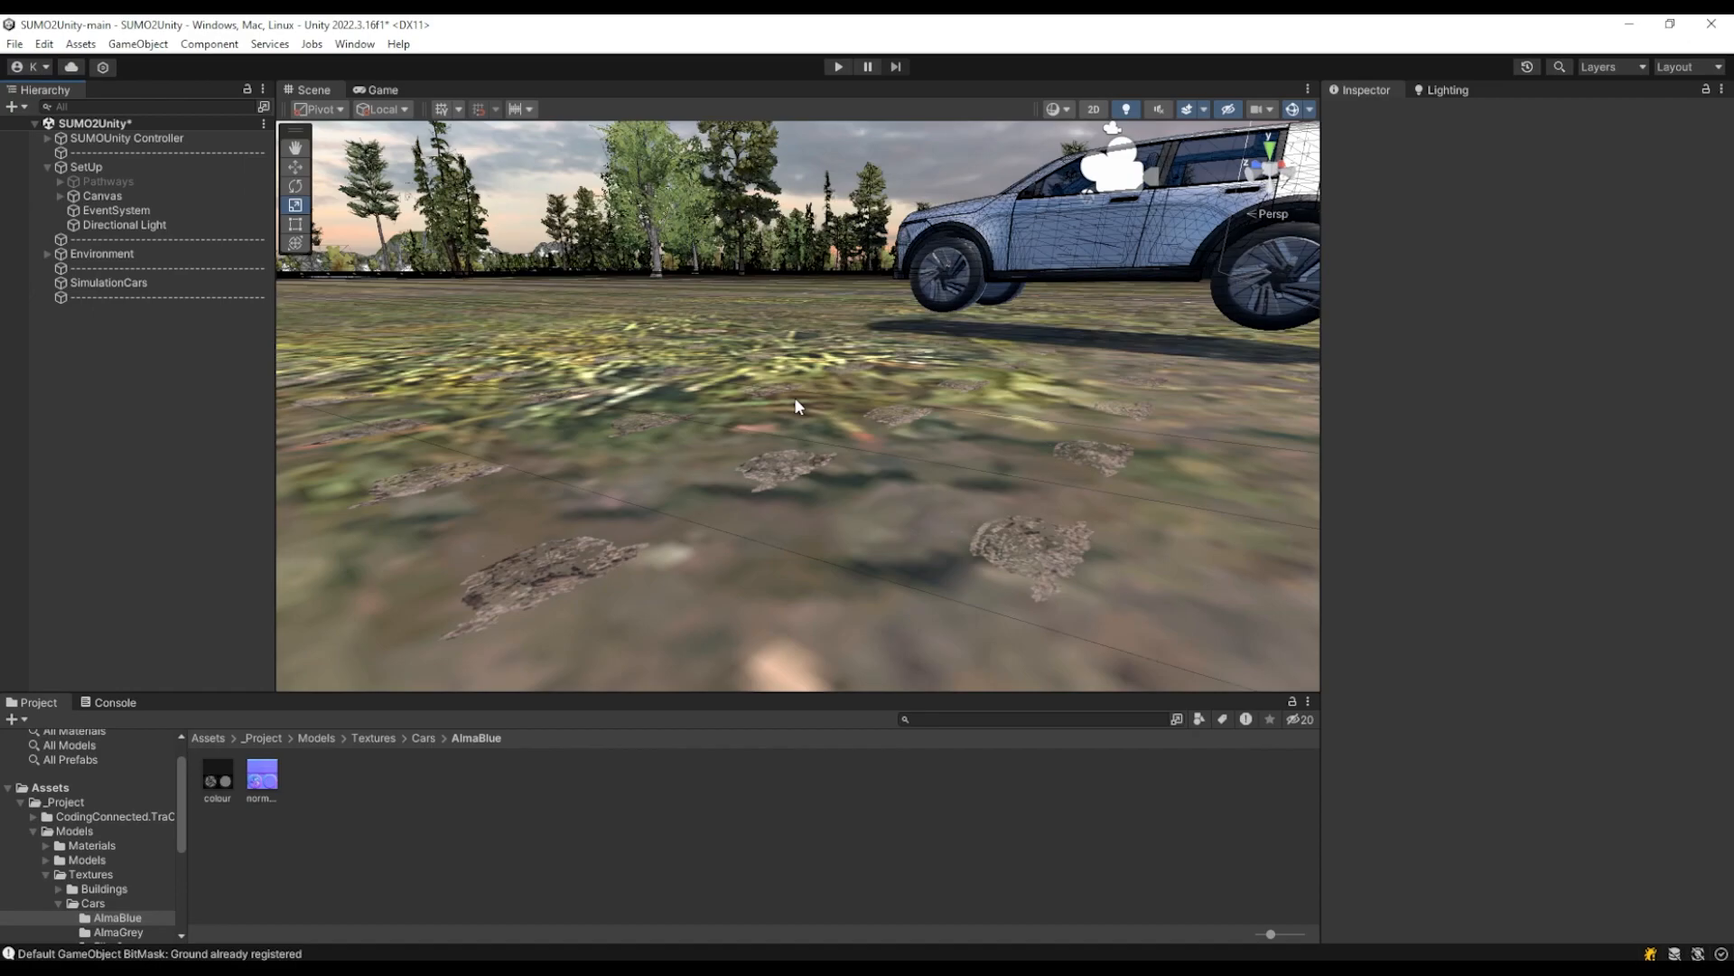
# Change the Scene view's shading mode to Shaded
pyautogui.moveTo(794, 398); pyautogui.dragTo(797, 404, button='right')
pyautogui.press('s')
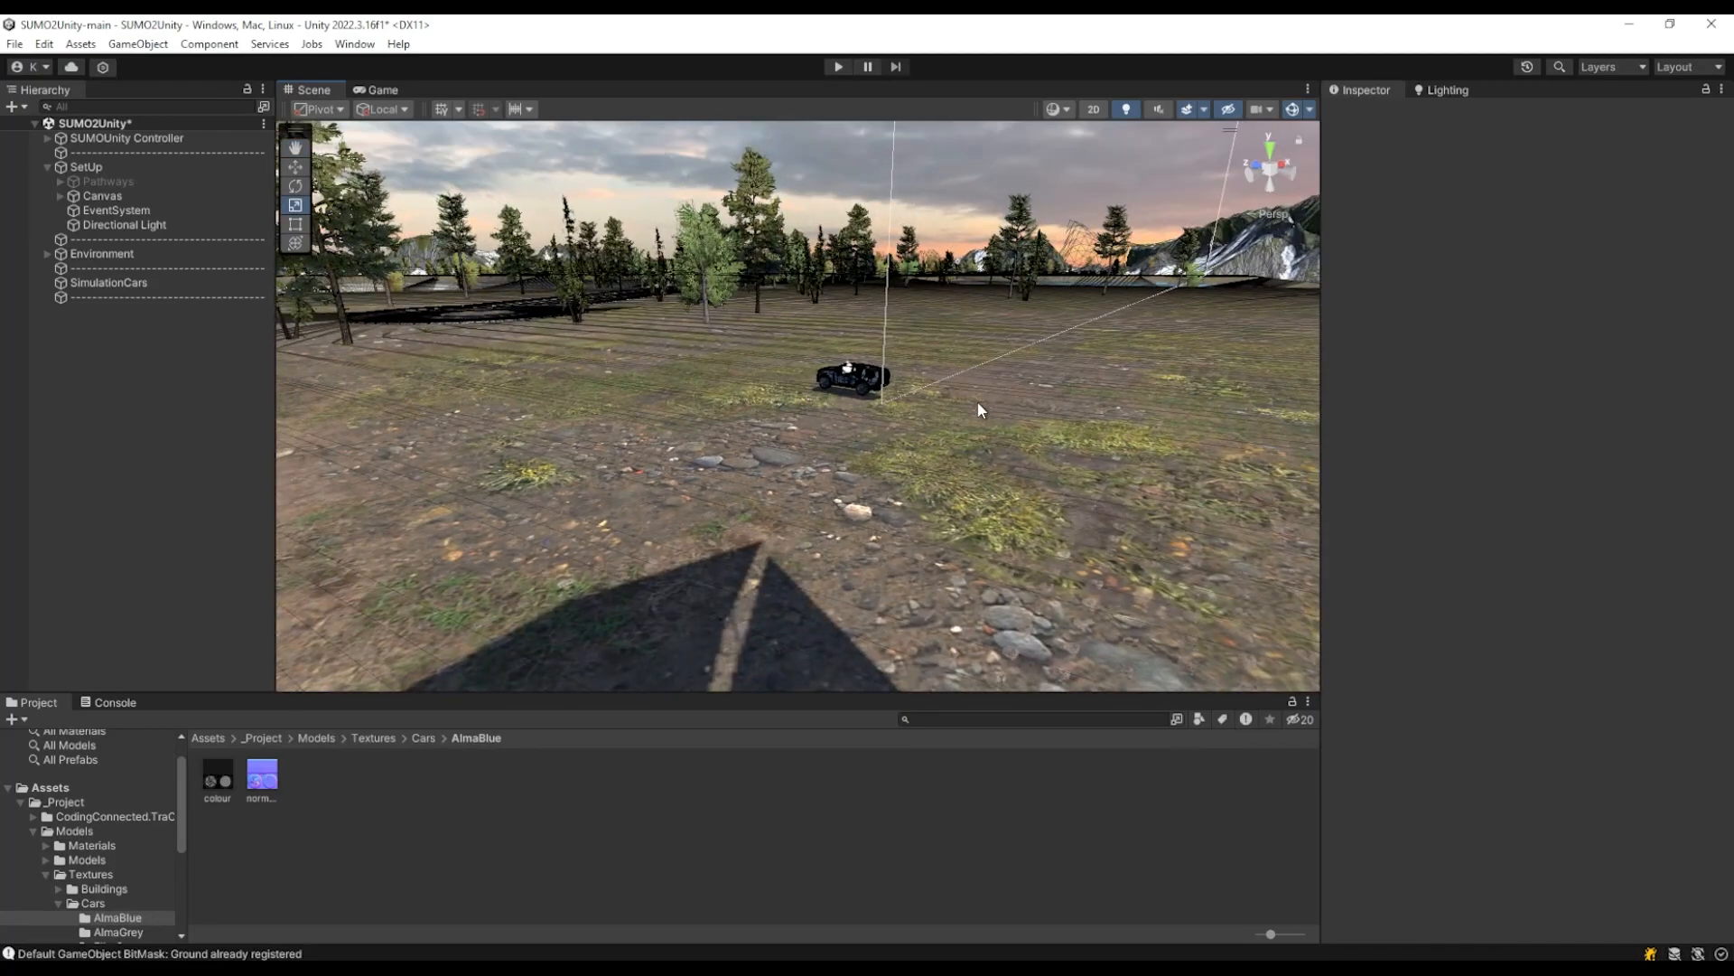
pyautogui.click(1205, 112)
pyautogui.click(1119, 185)
pyautogui.click(1064, 108)
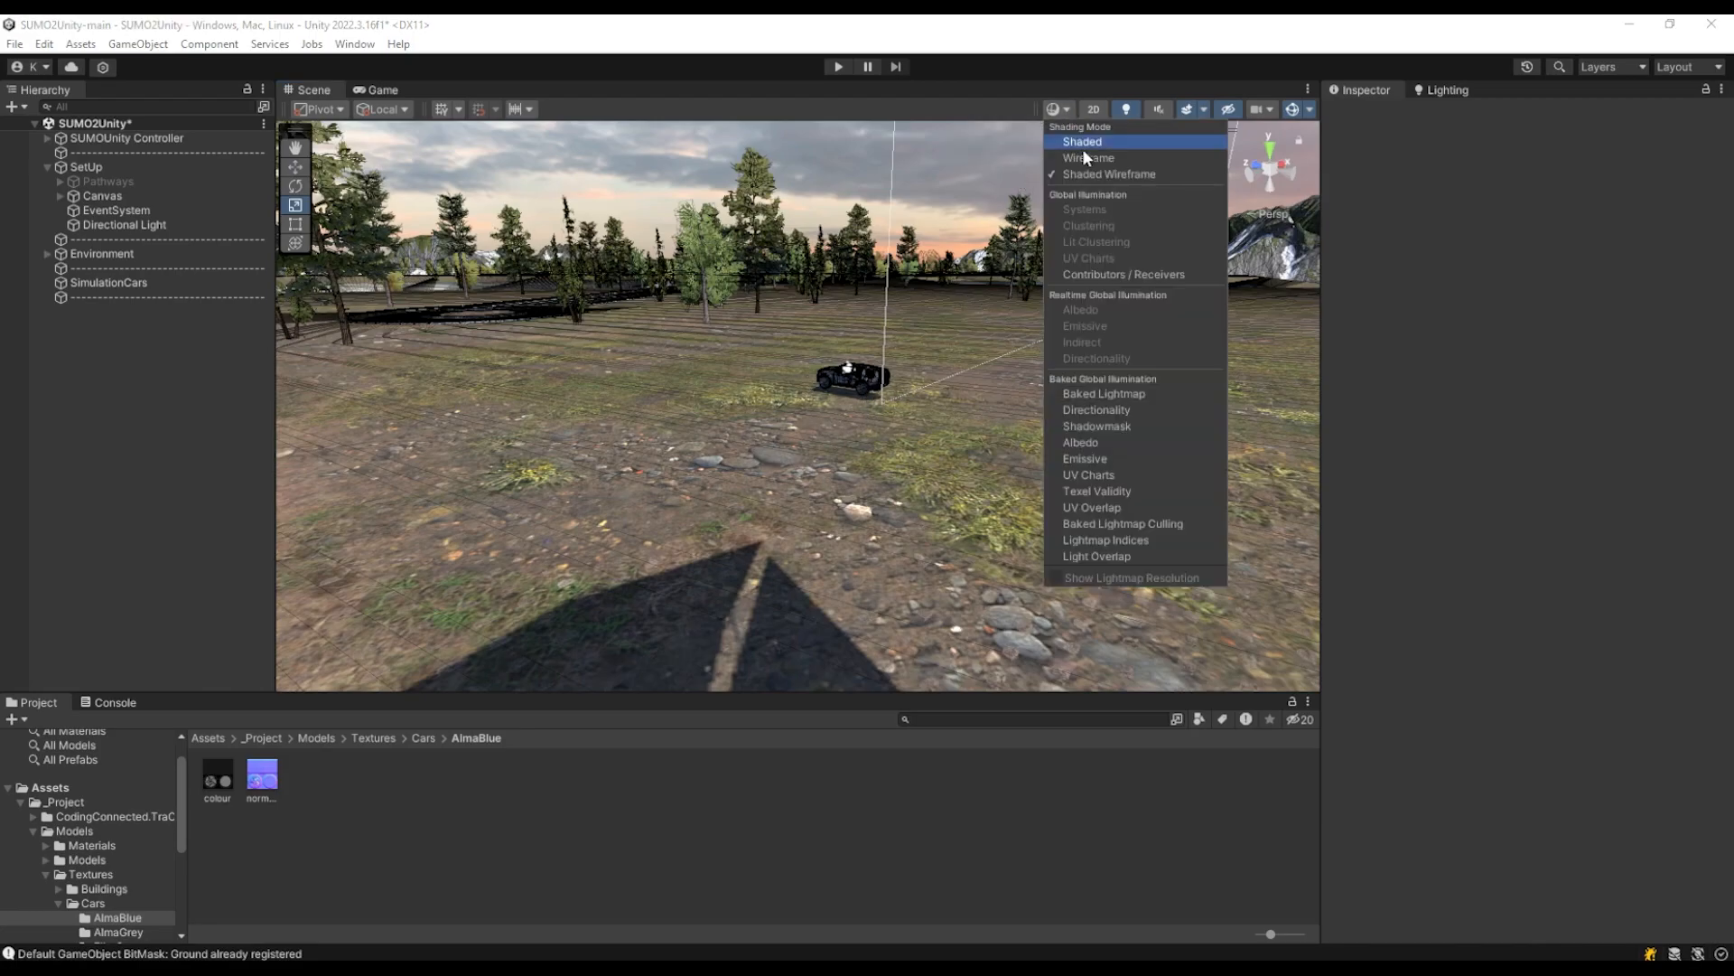
pyautogui.click(1096, 144)
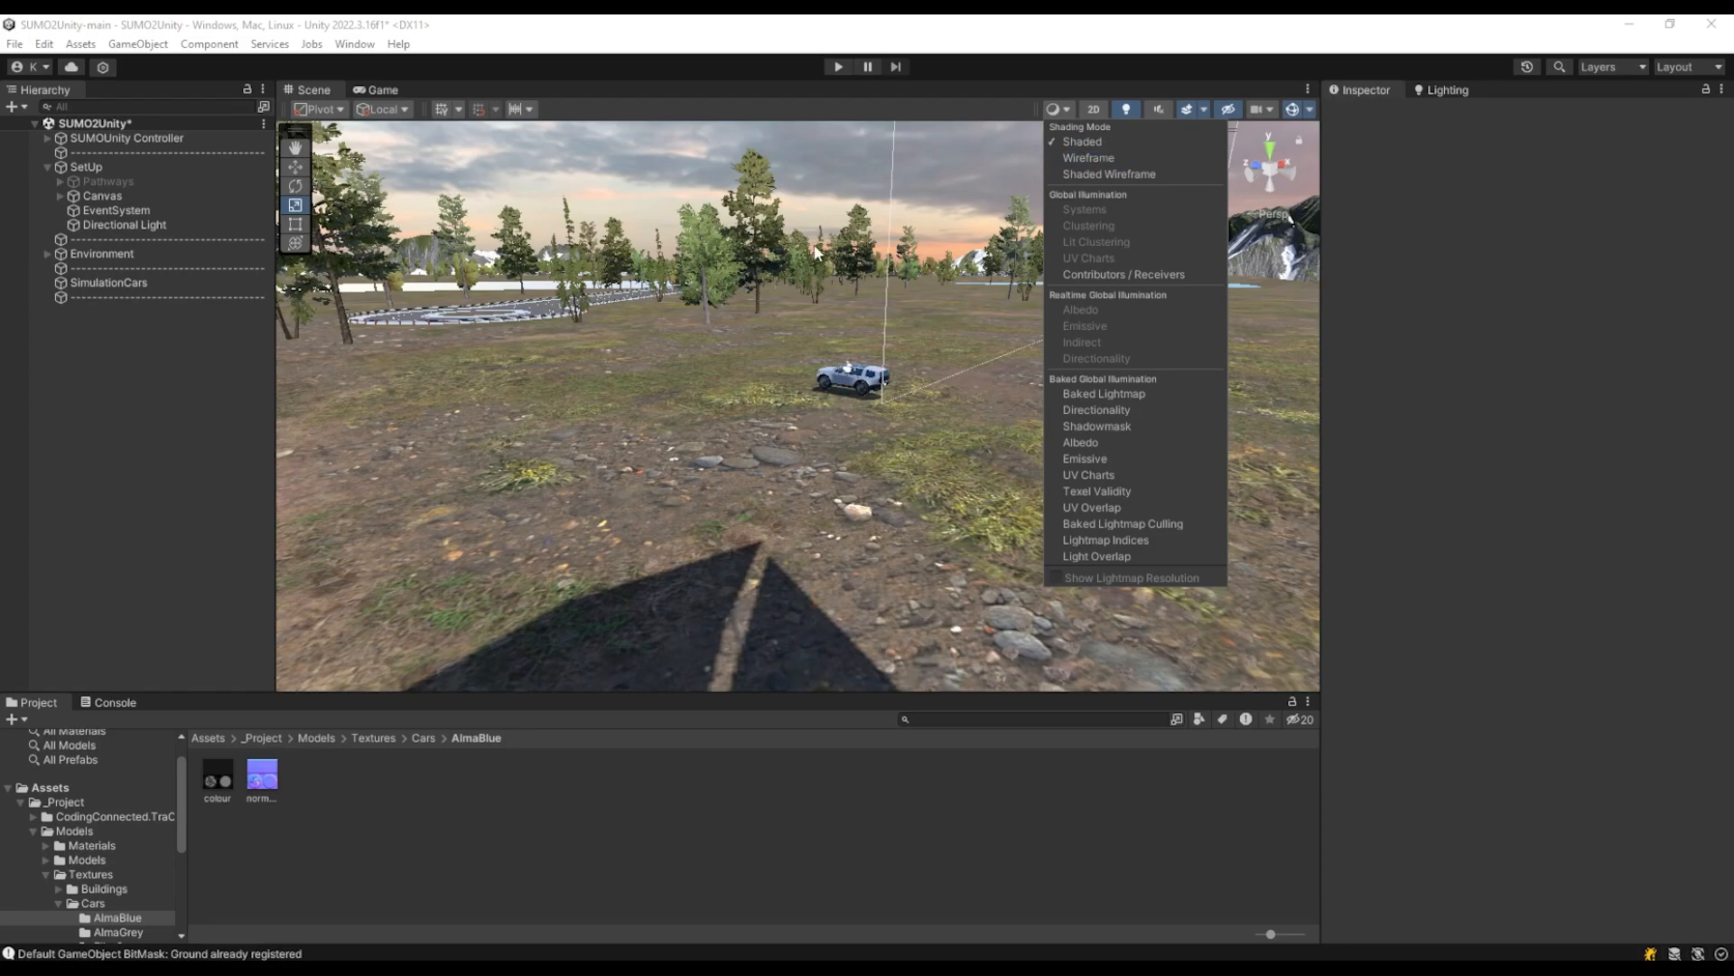
pyautogui.click(834, 194)
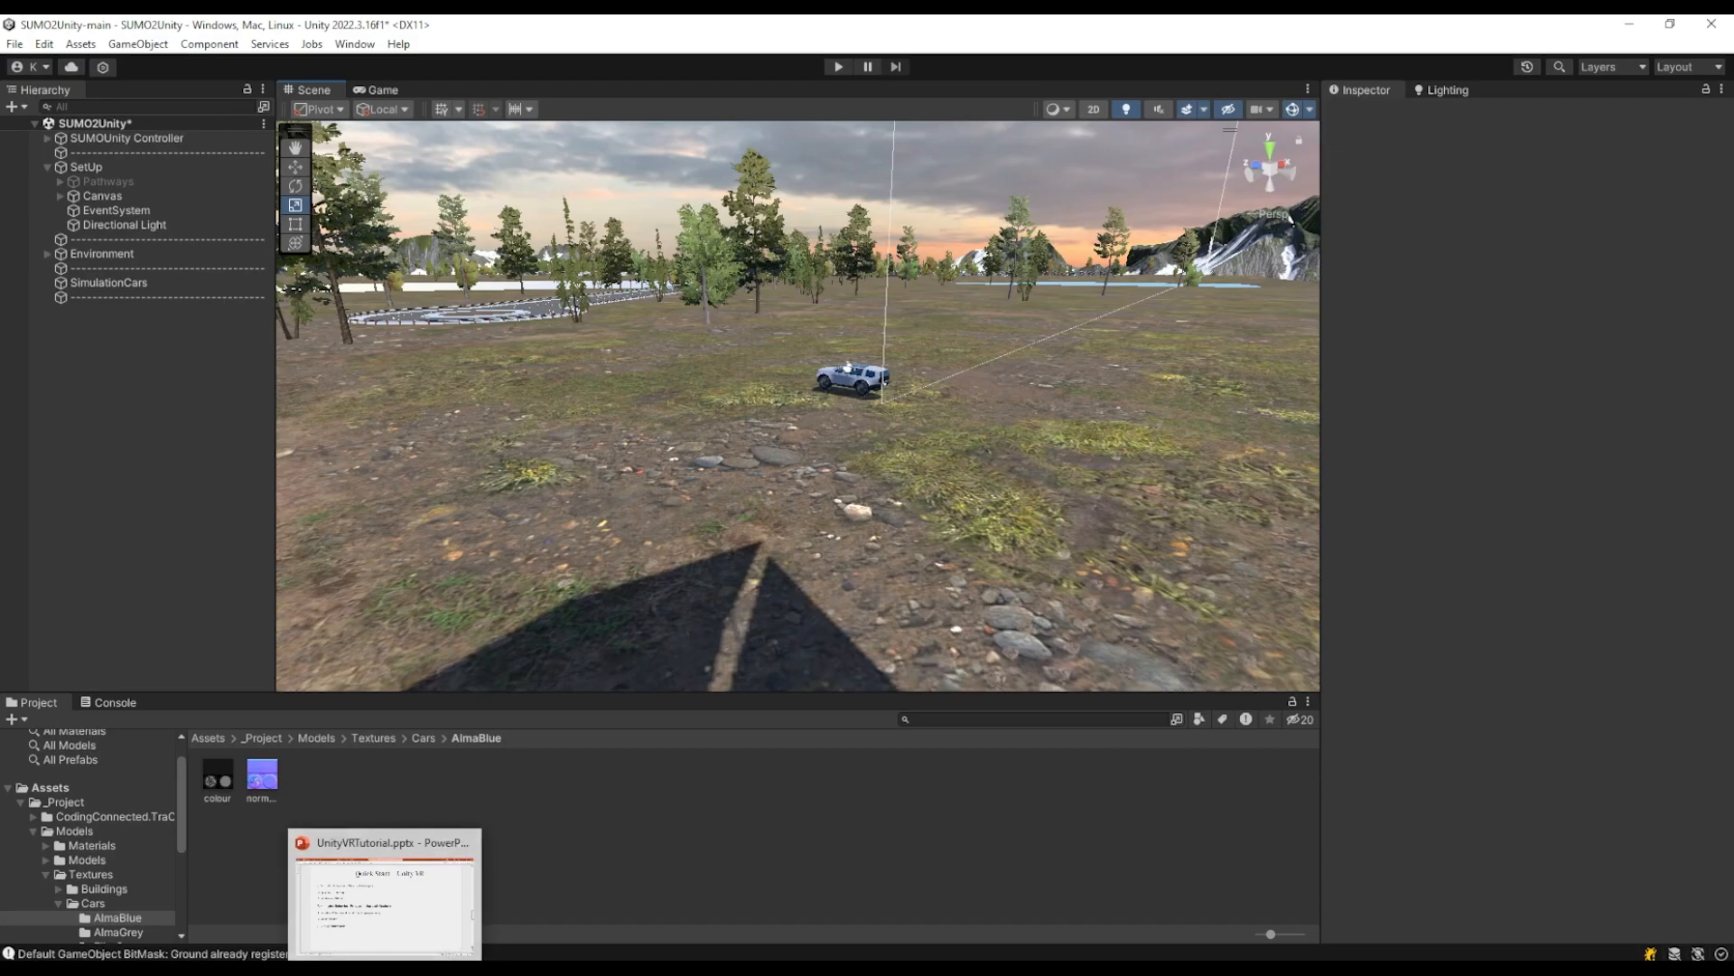
# Check the tutorial slide on physics concepts in PowerPoint and return to Unity
pyautogui.click(385, 970)
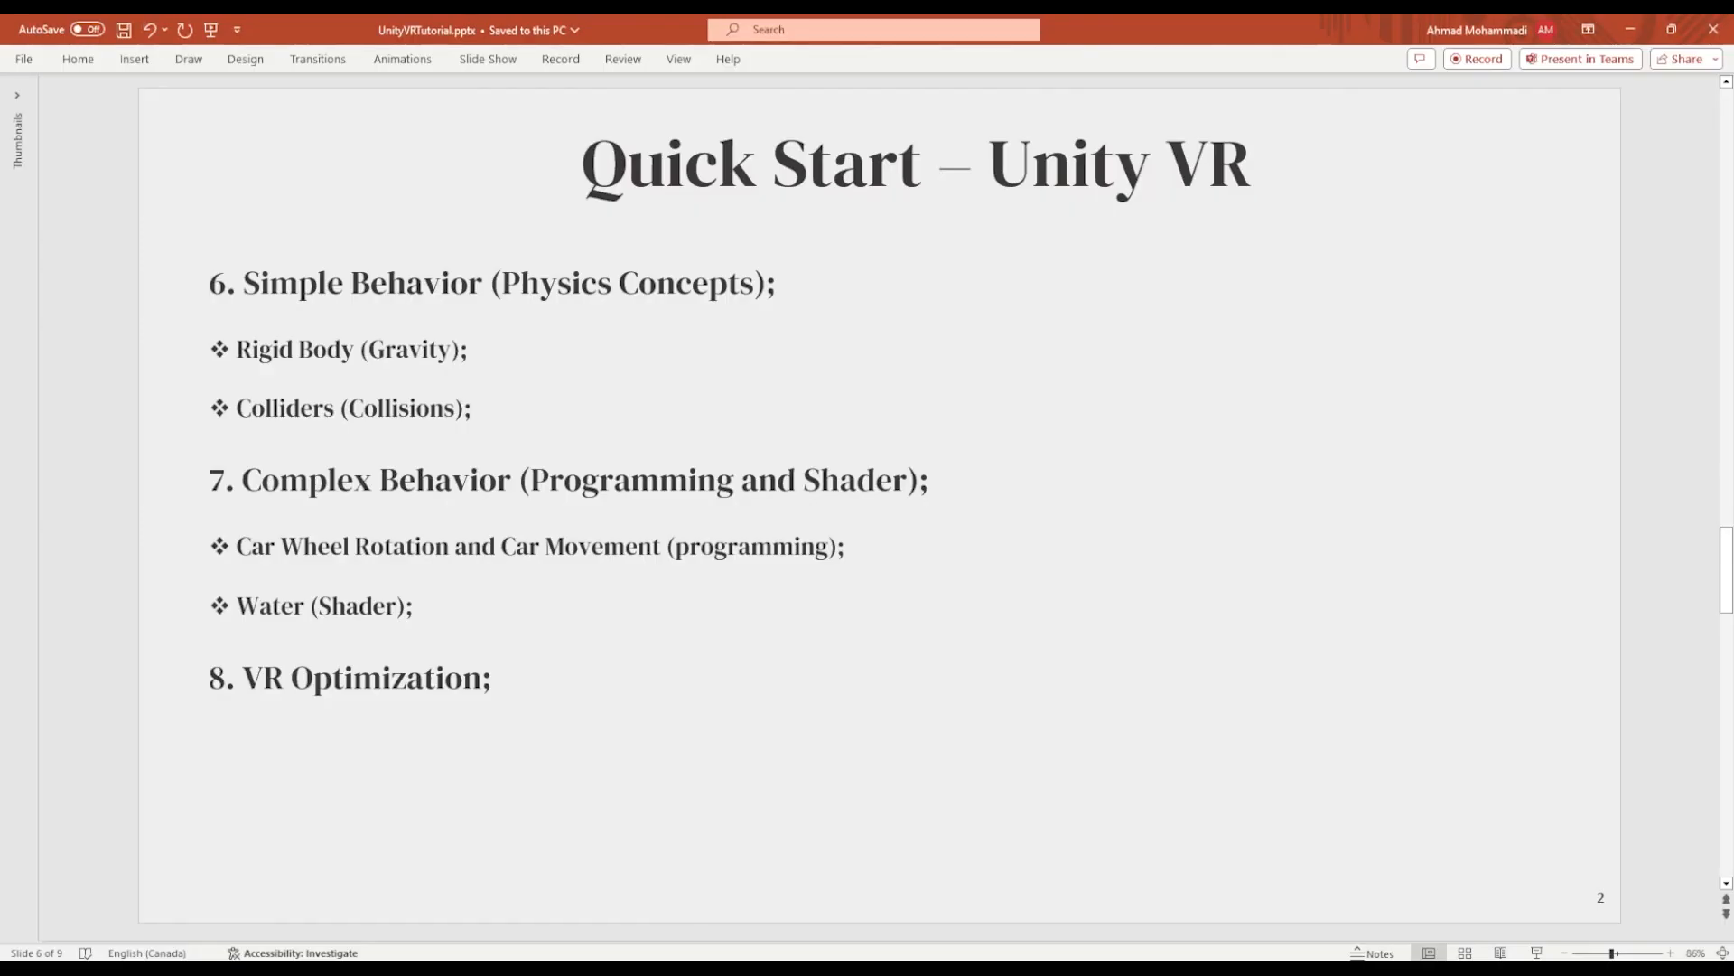
pyautogui.click(386, 969)
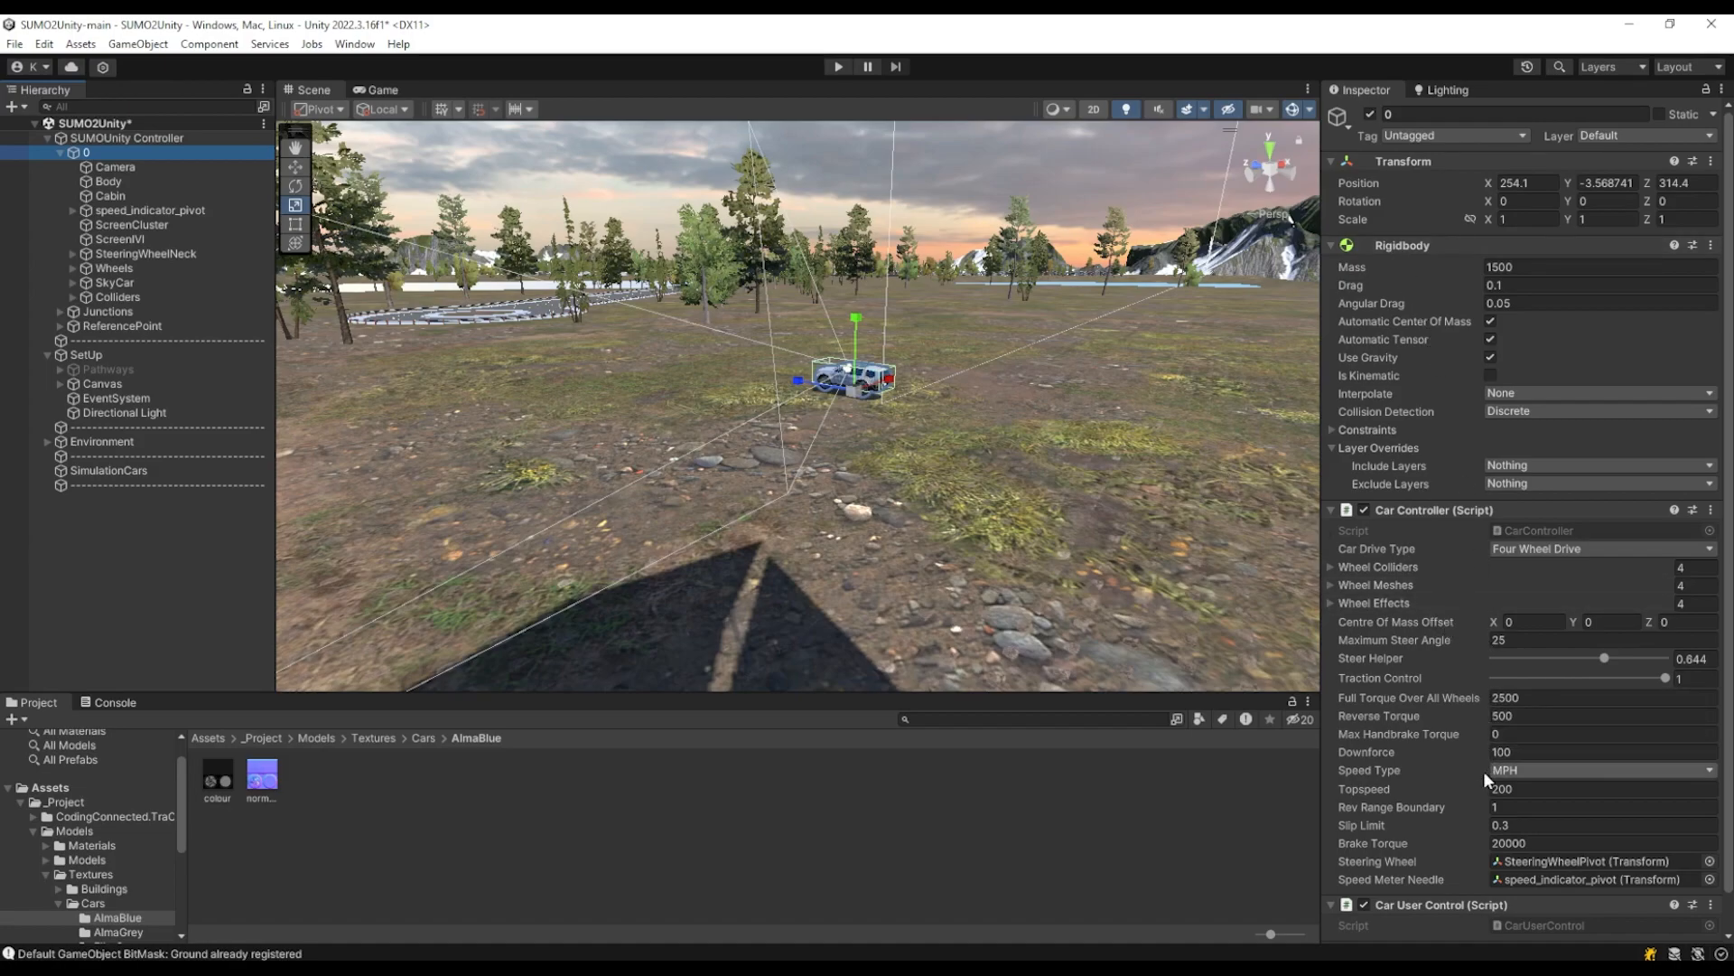
# Try to add a Rigidbody component to car object 0 under SUMOUnity Controller
pyautogui.scroll(-2, 1483, 773)
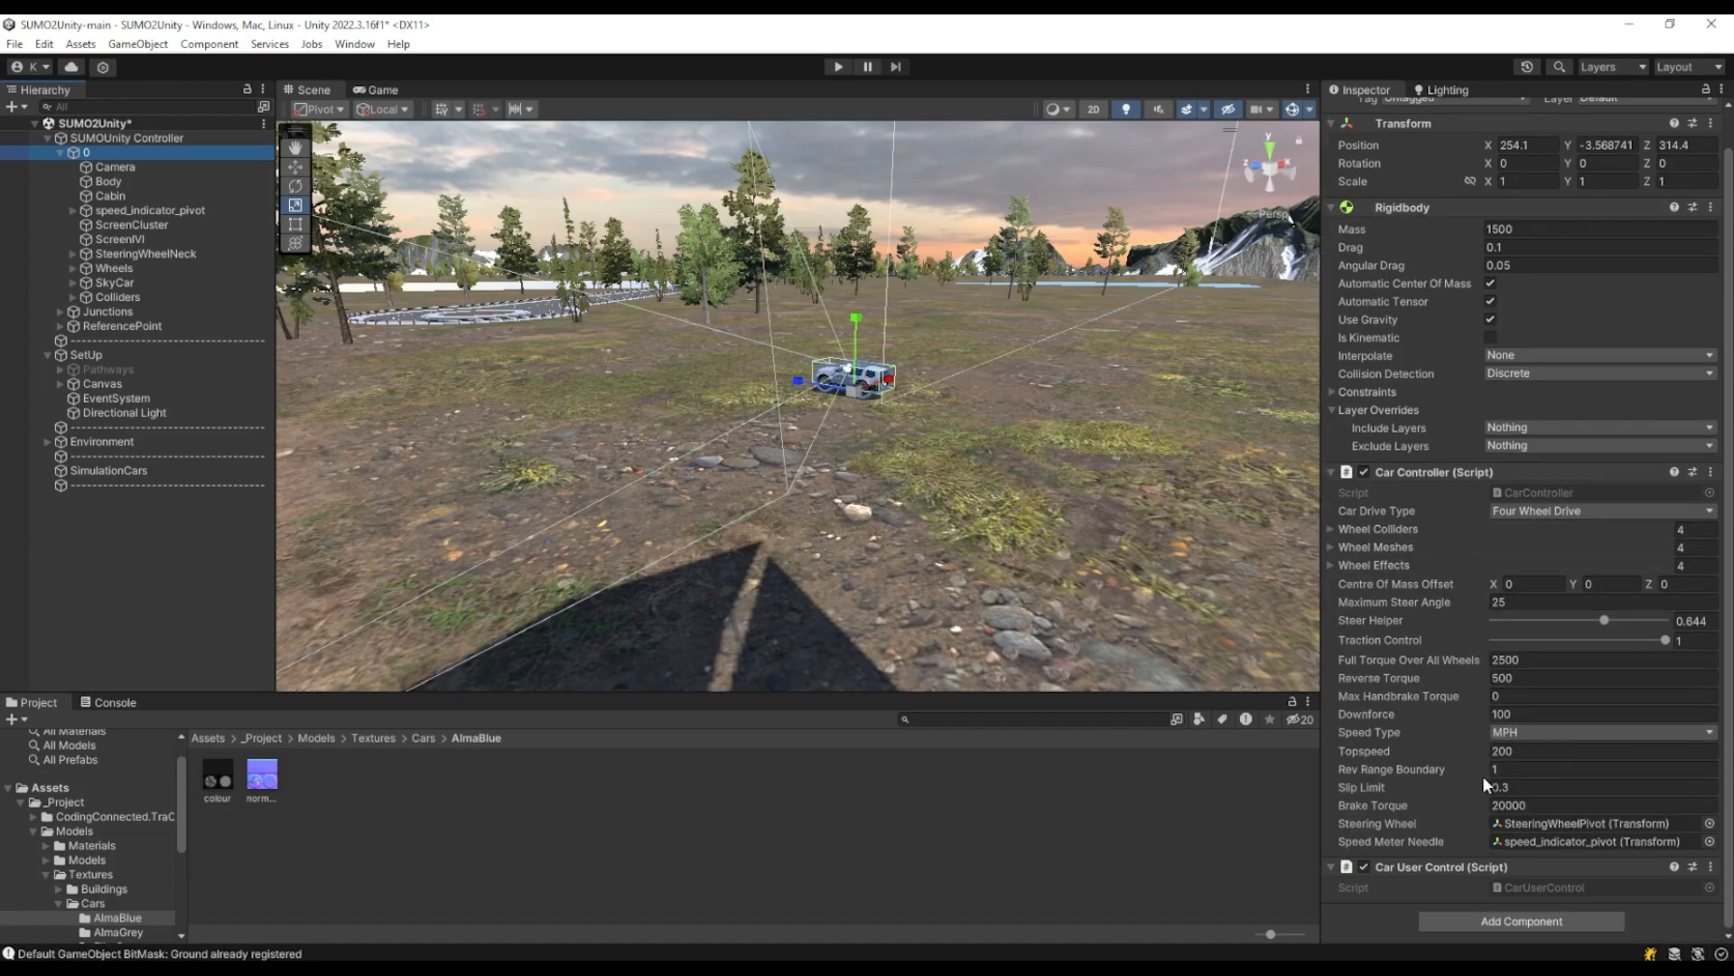
pyautogui.click(1488, 924)
pyautogui.write('rigi')
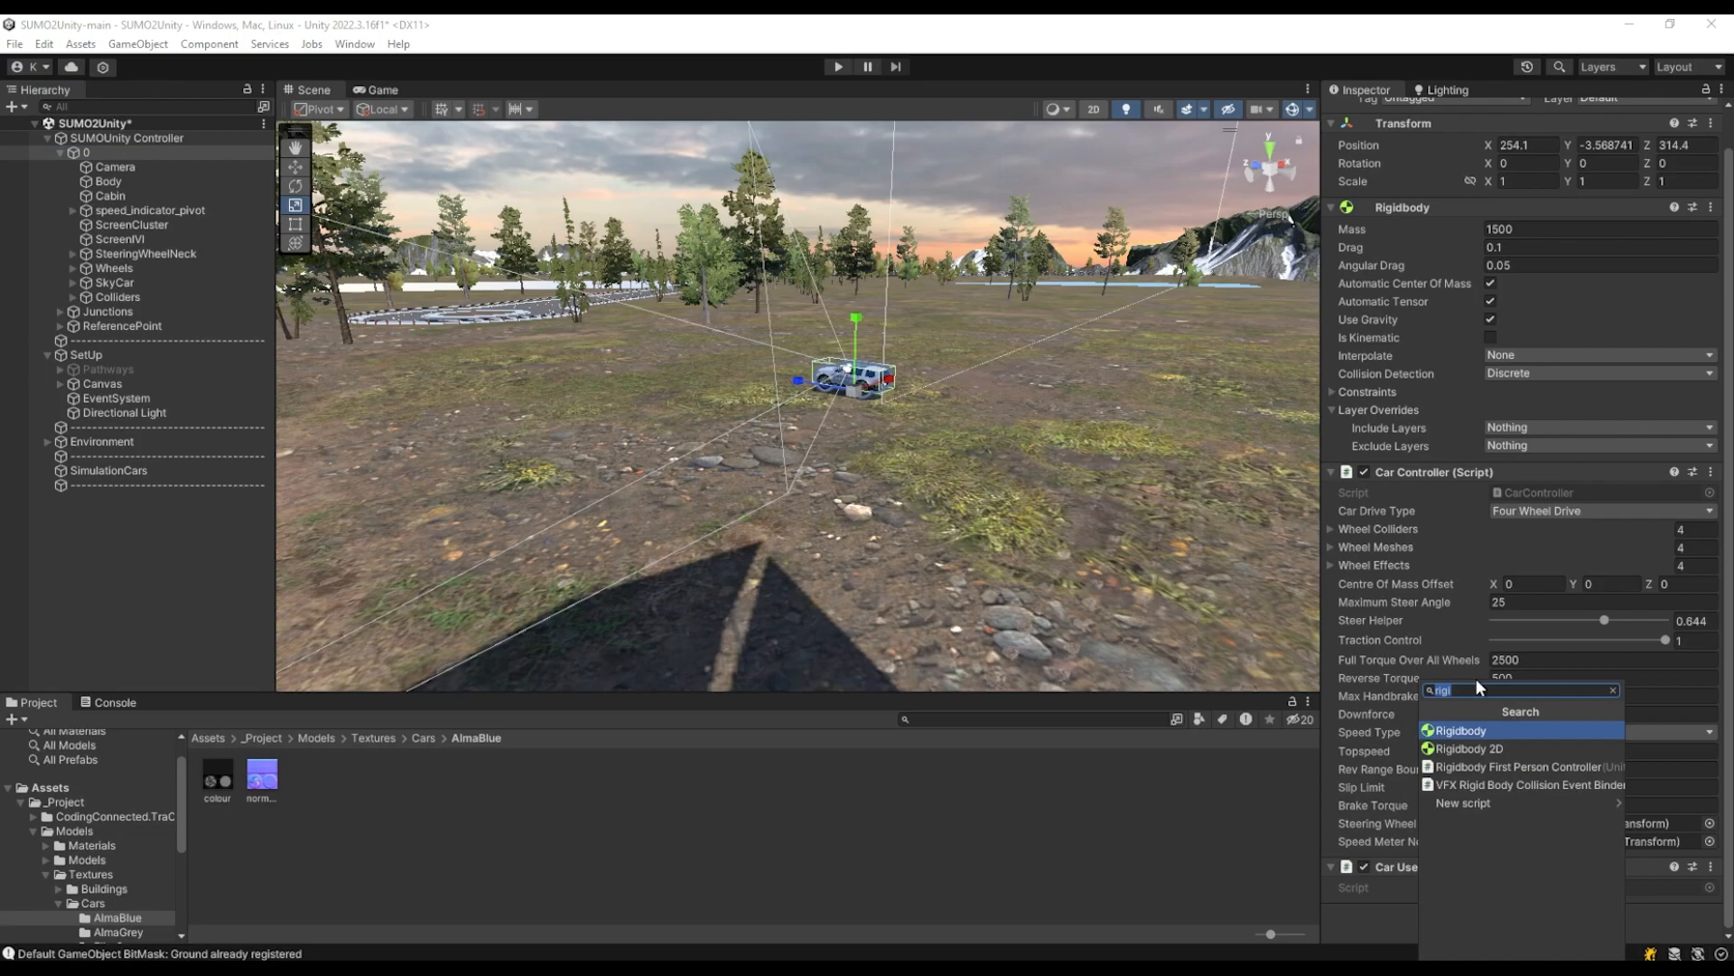
pyautogui.write('eigid')
pyautogui.press('BackSpace')
pyautogui.press('BackSpace')
pyautogui.press('BackSpace')
pyautogui.press('BackSpace')
pyautogui.press('BackSpace')
pyautogui.write('rig')
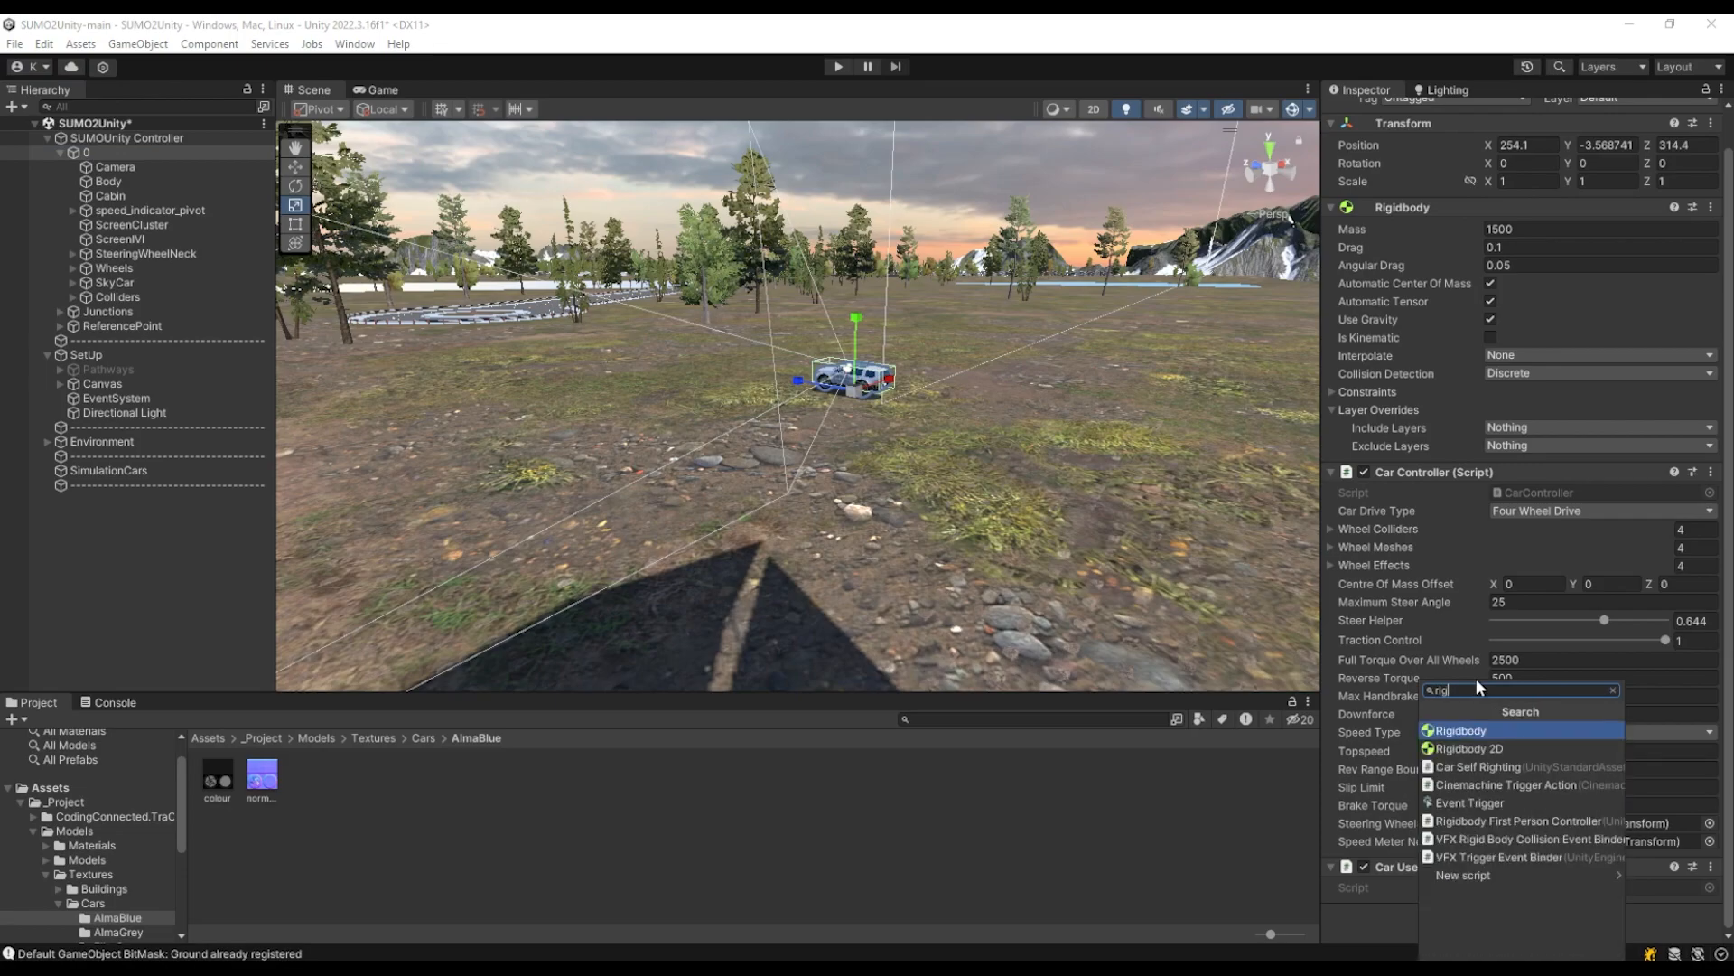
pyautogui.click(1472, 730)
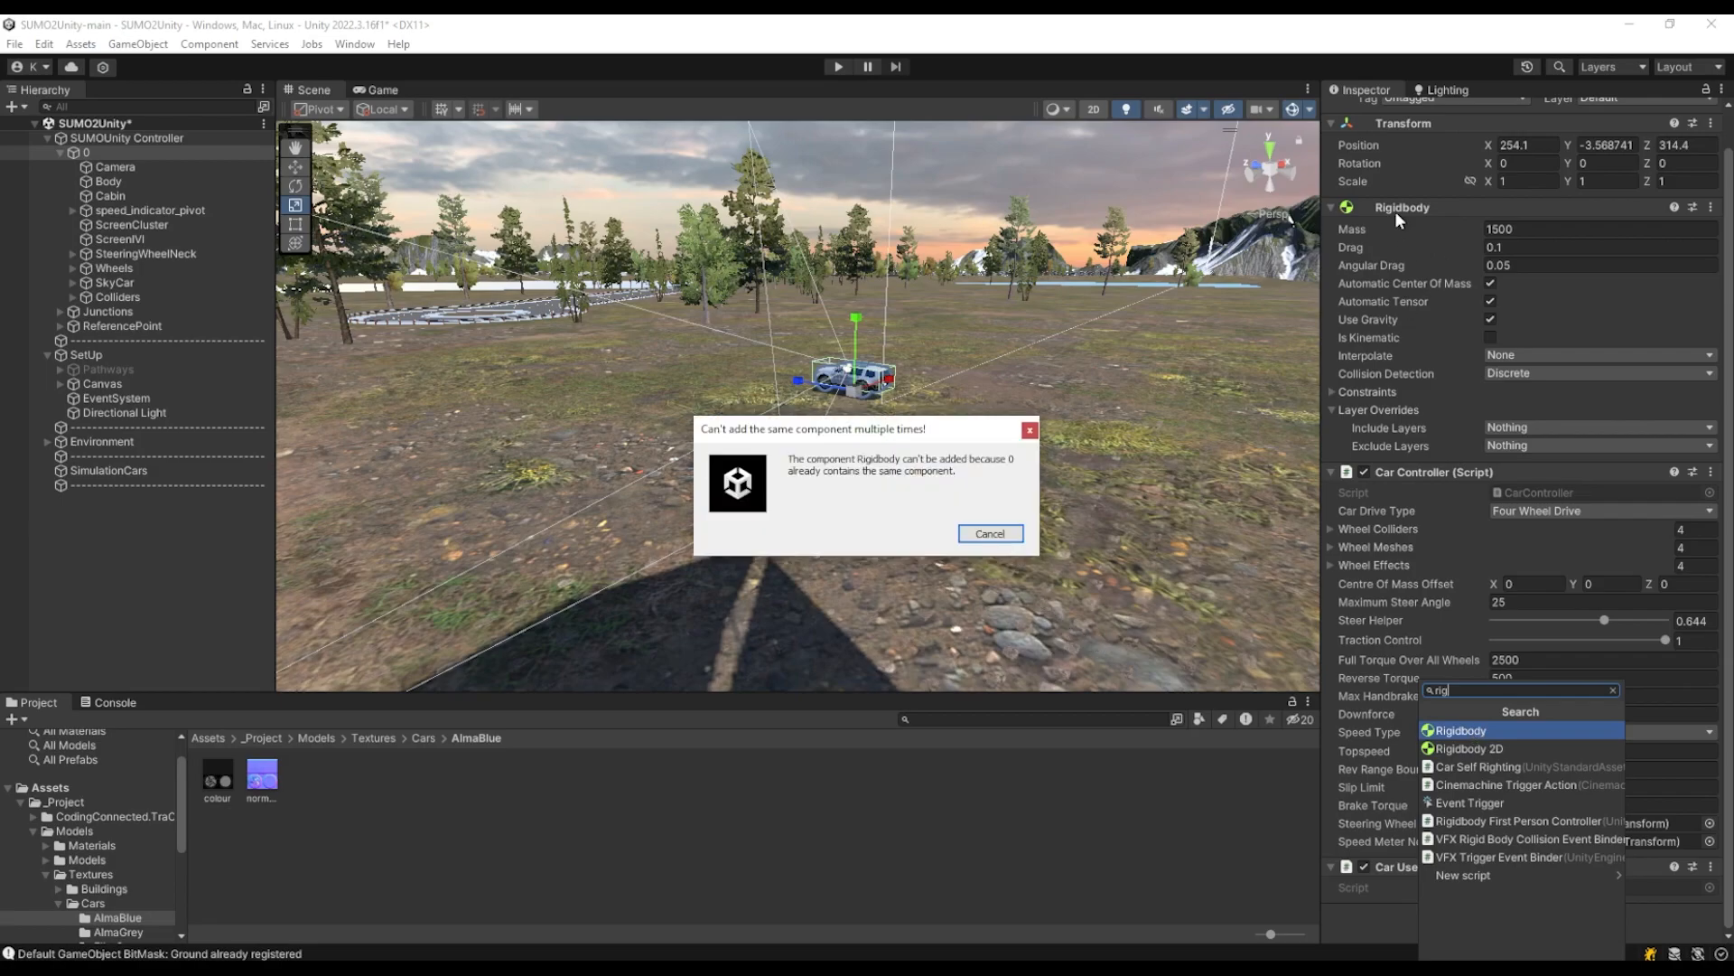
pyautogui.click(994, 537)
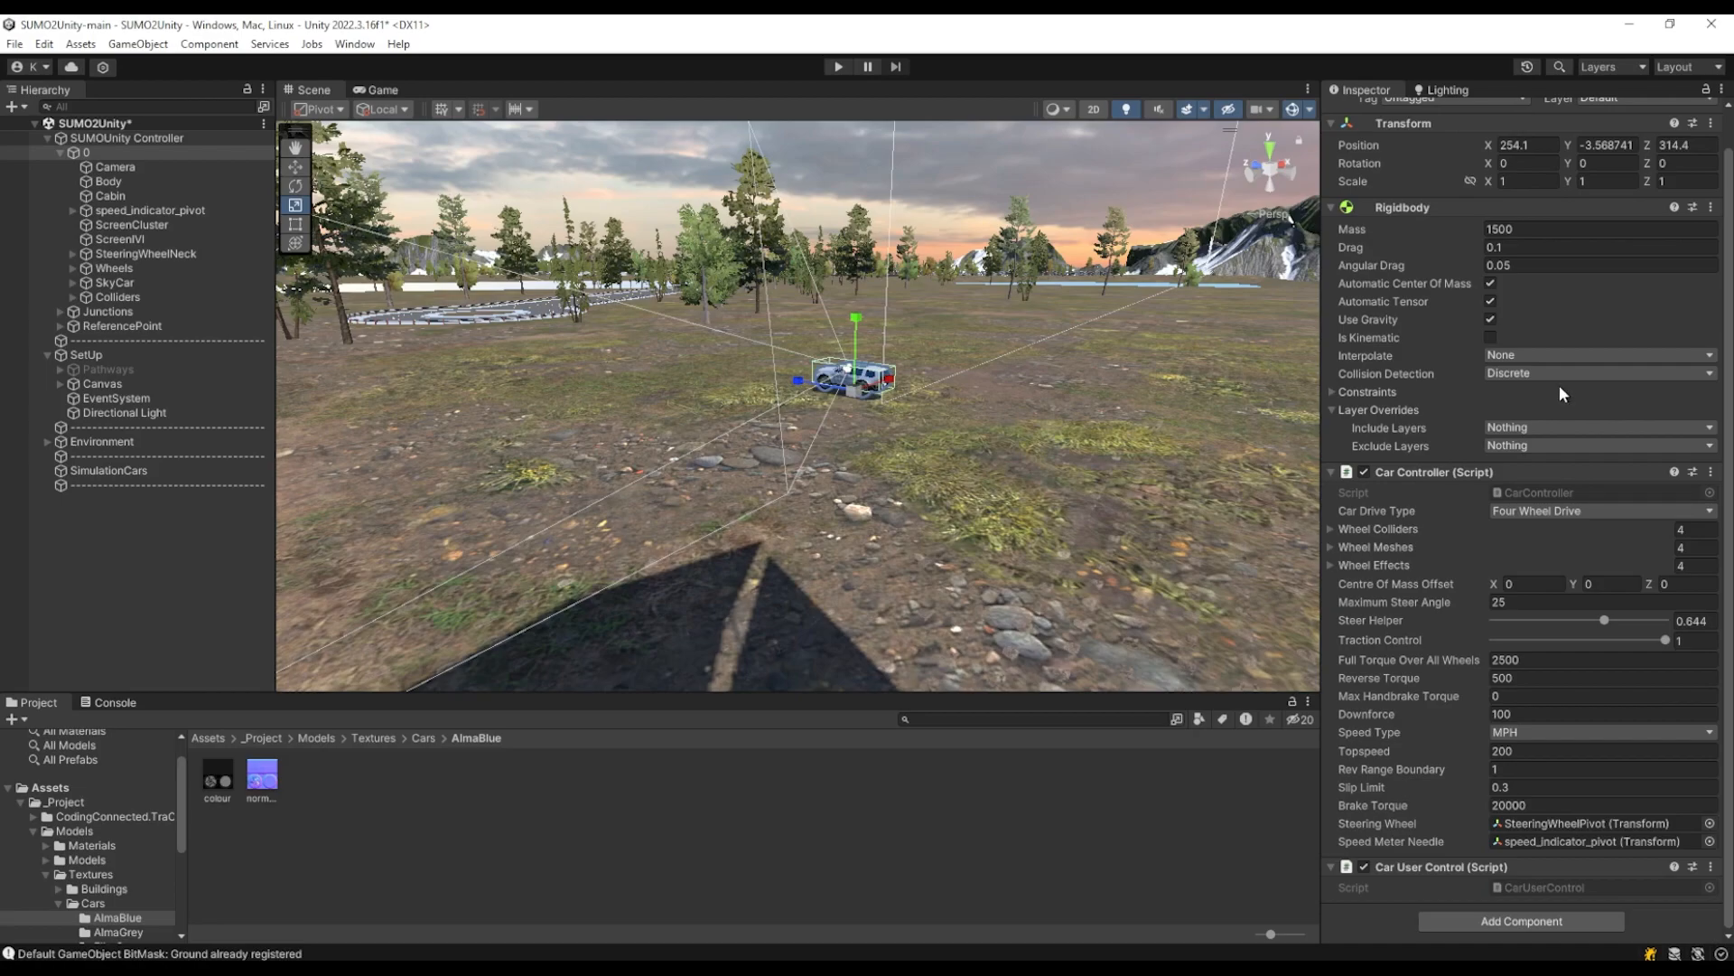
# Move car object 0 straight up above the ground to a Y position of about 7.24
pyautogui.moveTo(1416, 252)
pyautogui.moveTo(1355, 226)
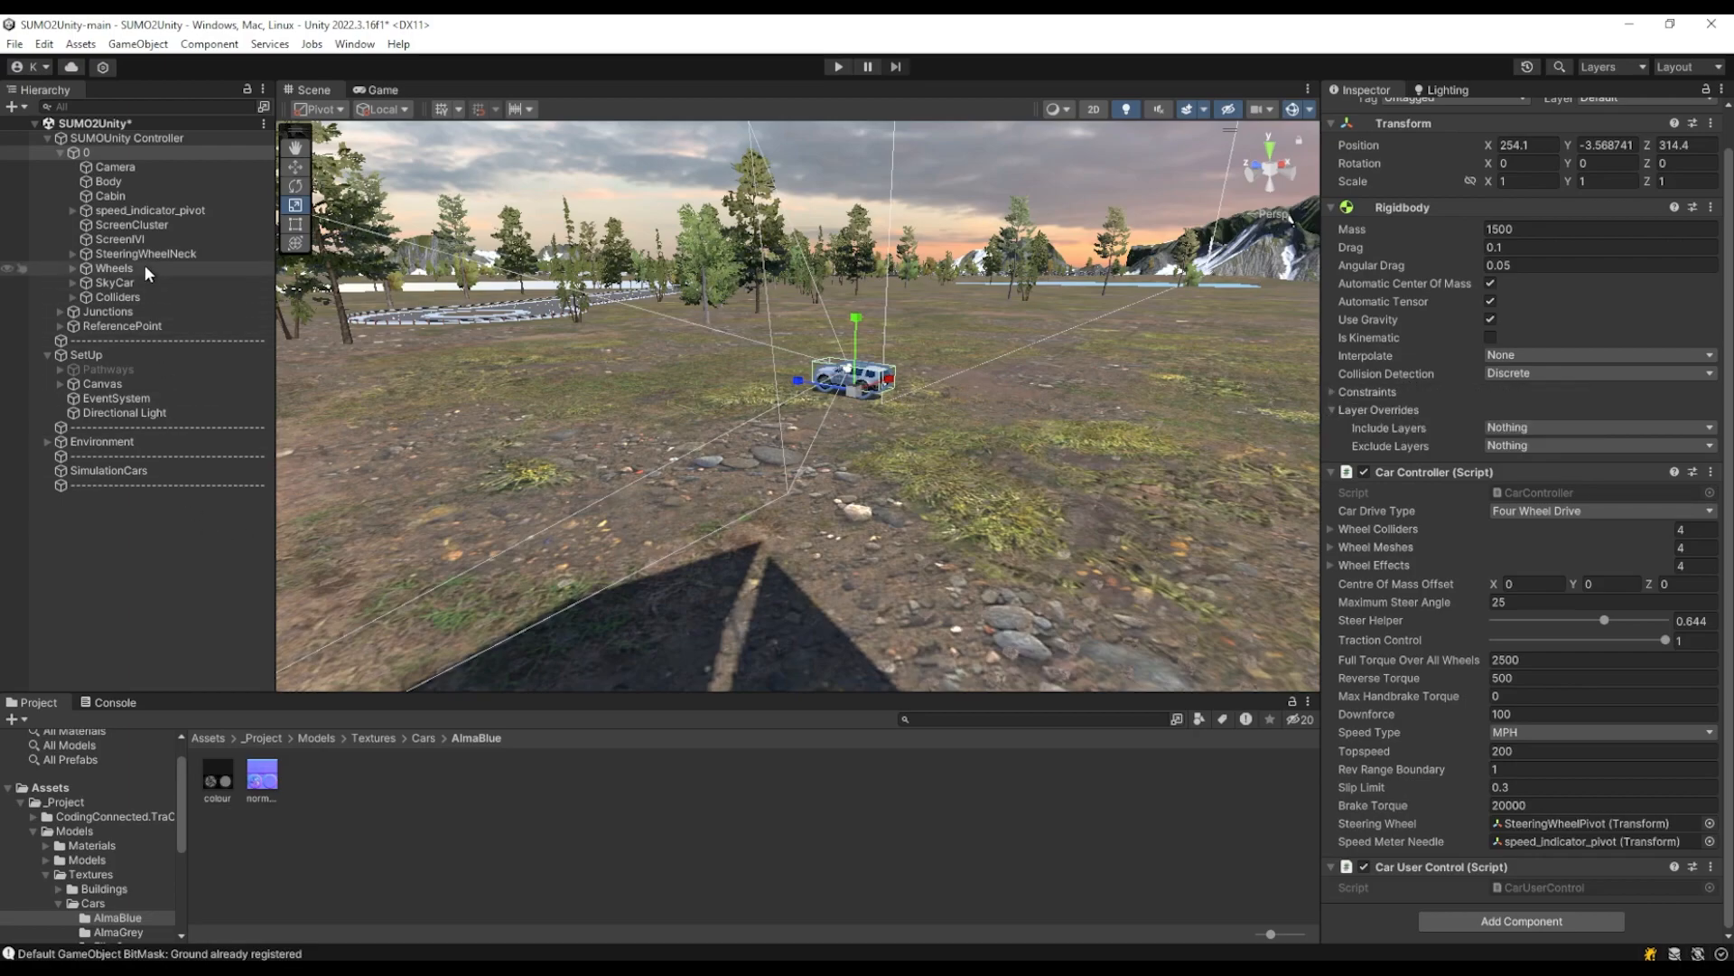
pyautogui.moveTo(1401, 288)
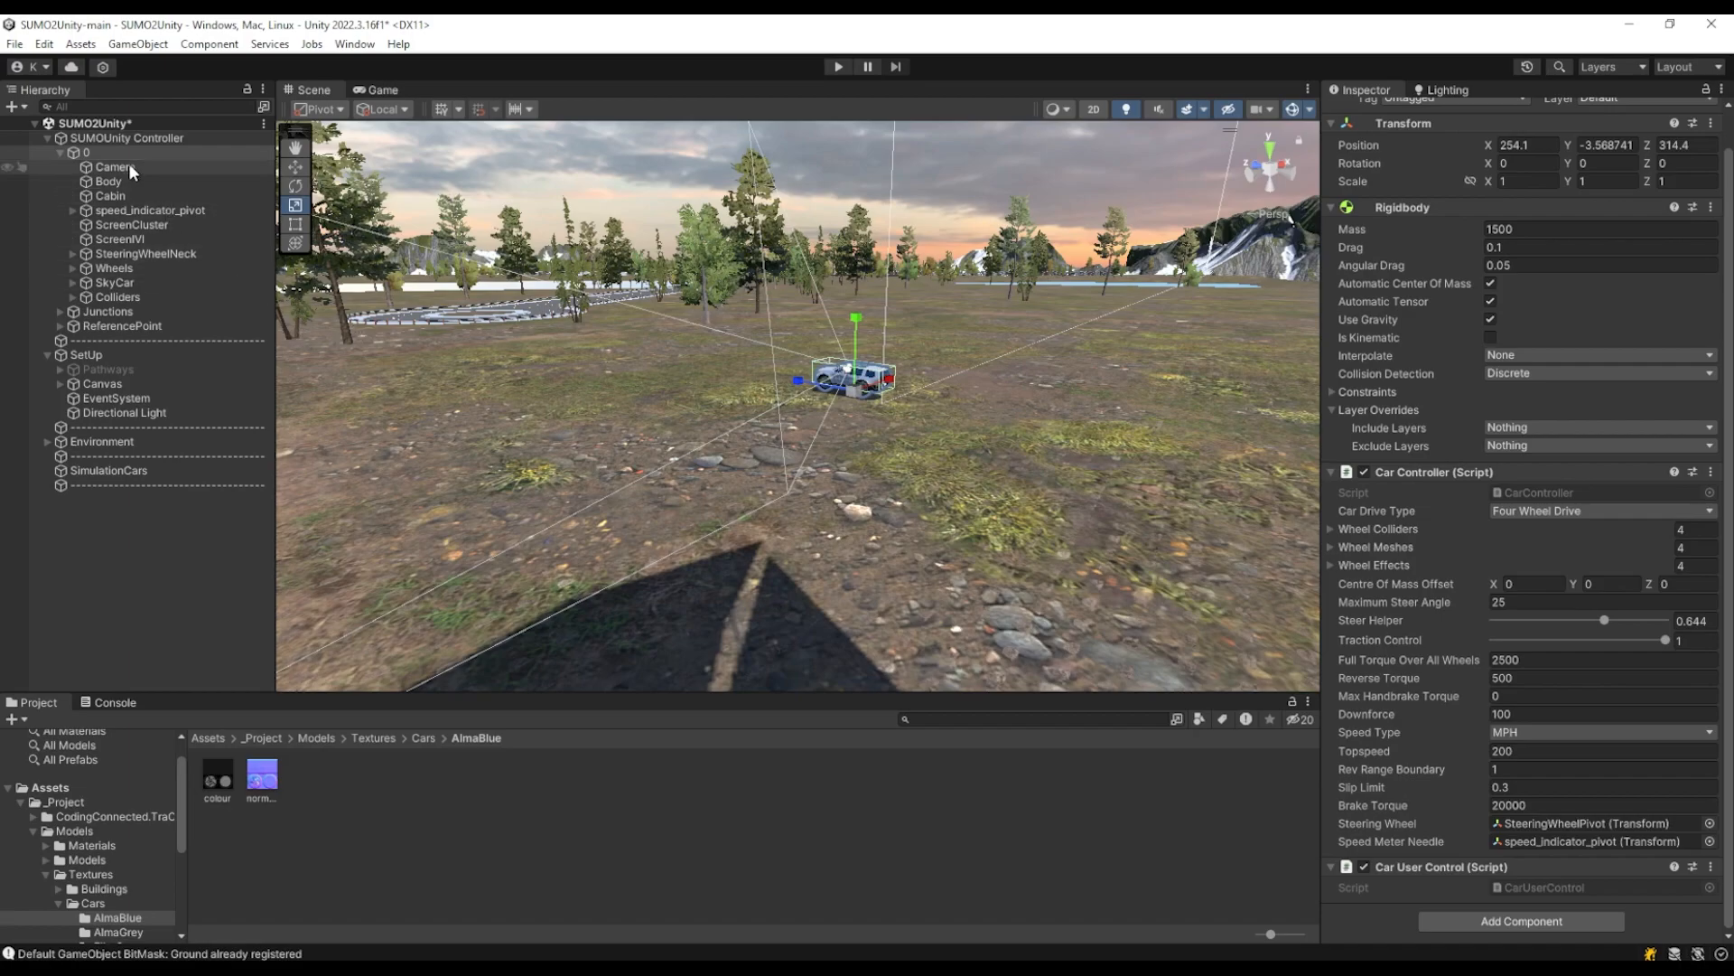
pyautogui.click(297, 168)
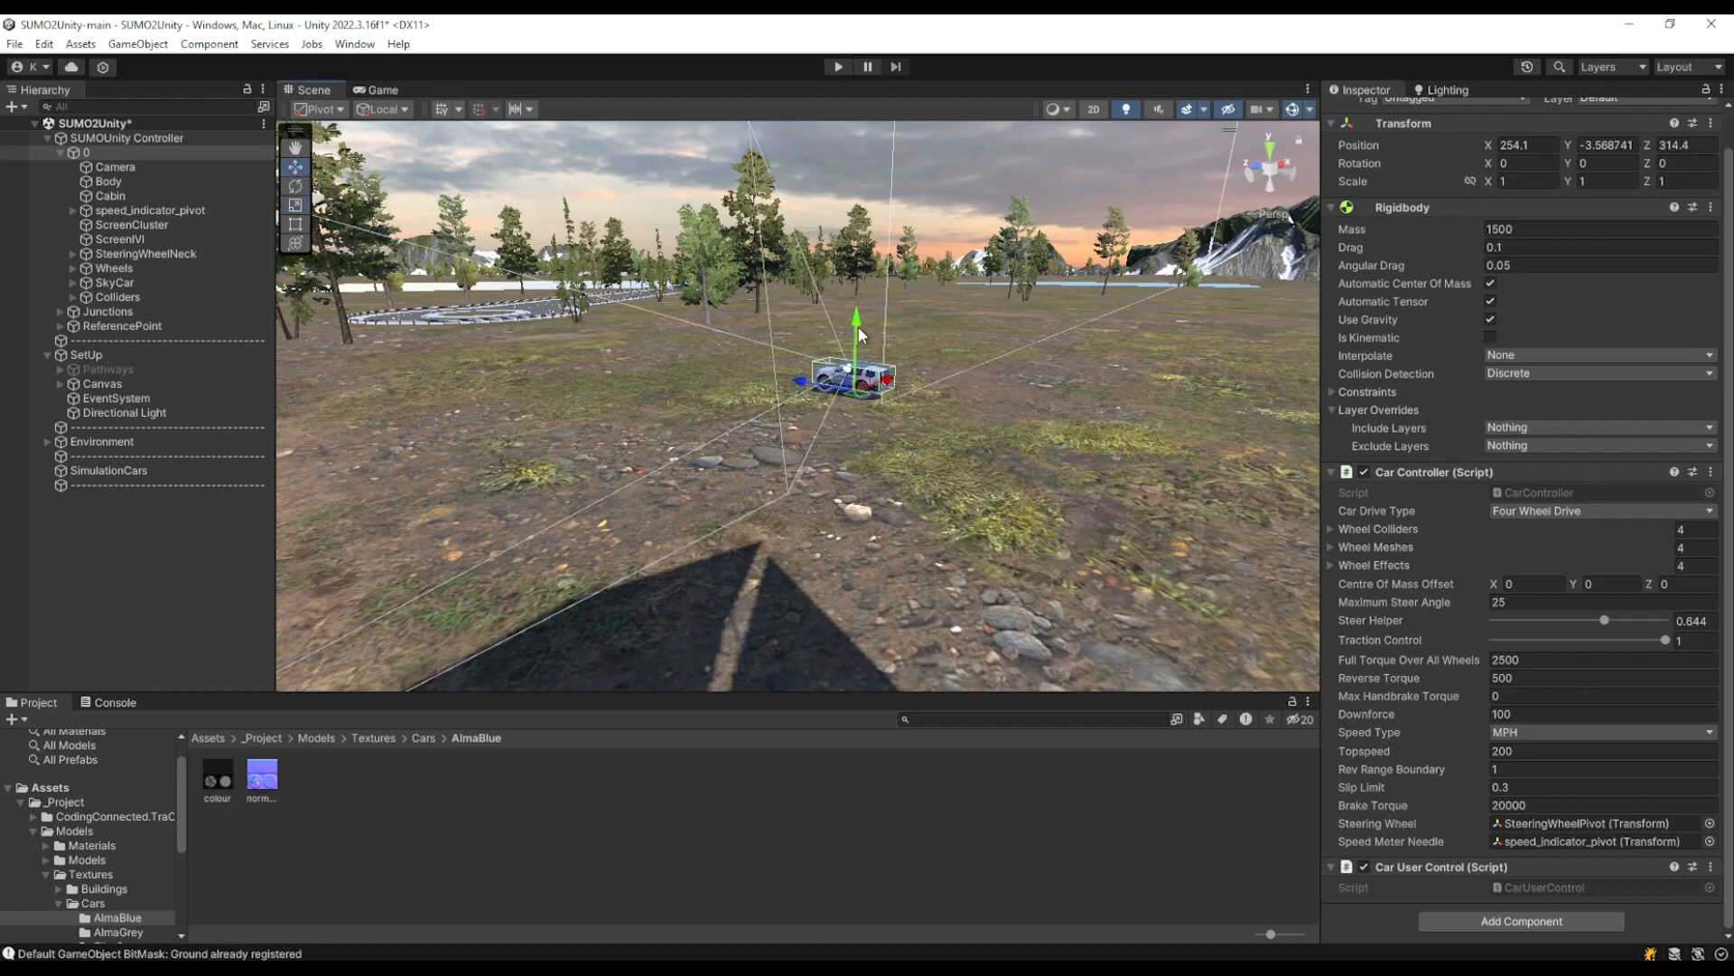
pyautogui.moveTo(859, 334); pyautogui.dragTo(864, 150)
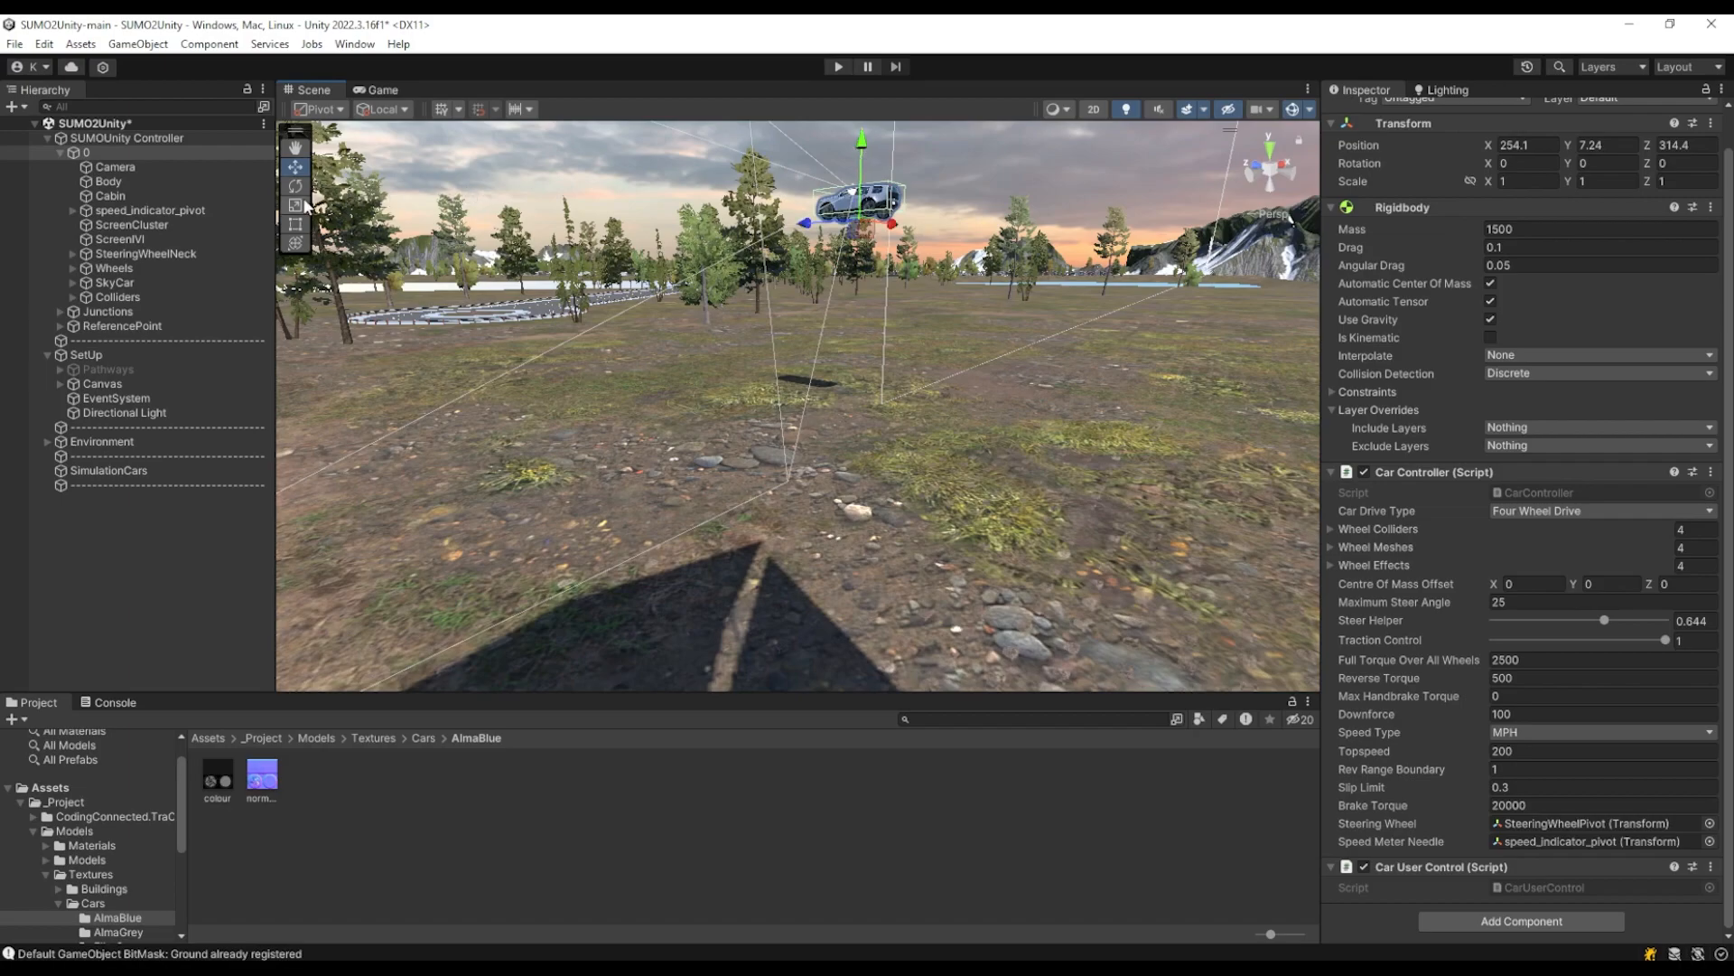
# Save the scene and run it in play mode to test gravity on the raised car
pyautogui.click(14, 45)
pyautogui.click(49, 132)
pyautogui.click(157, 139)
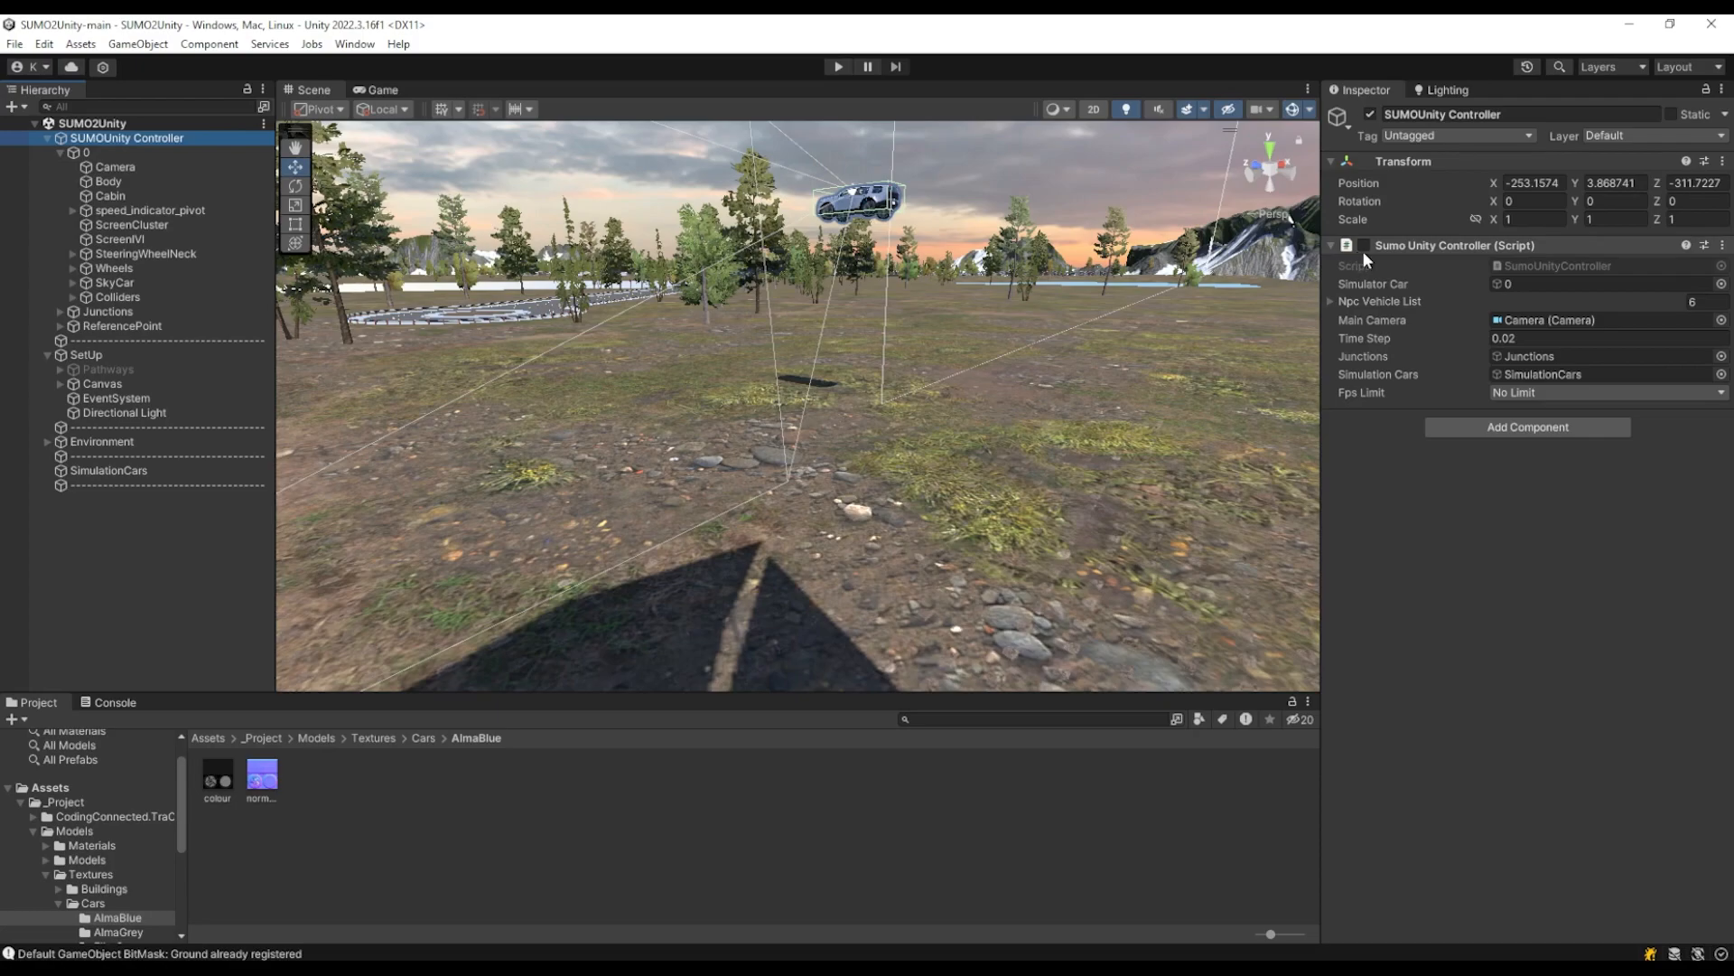
pyautogui.click(837, 67)
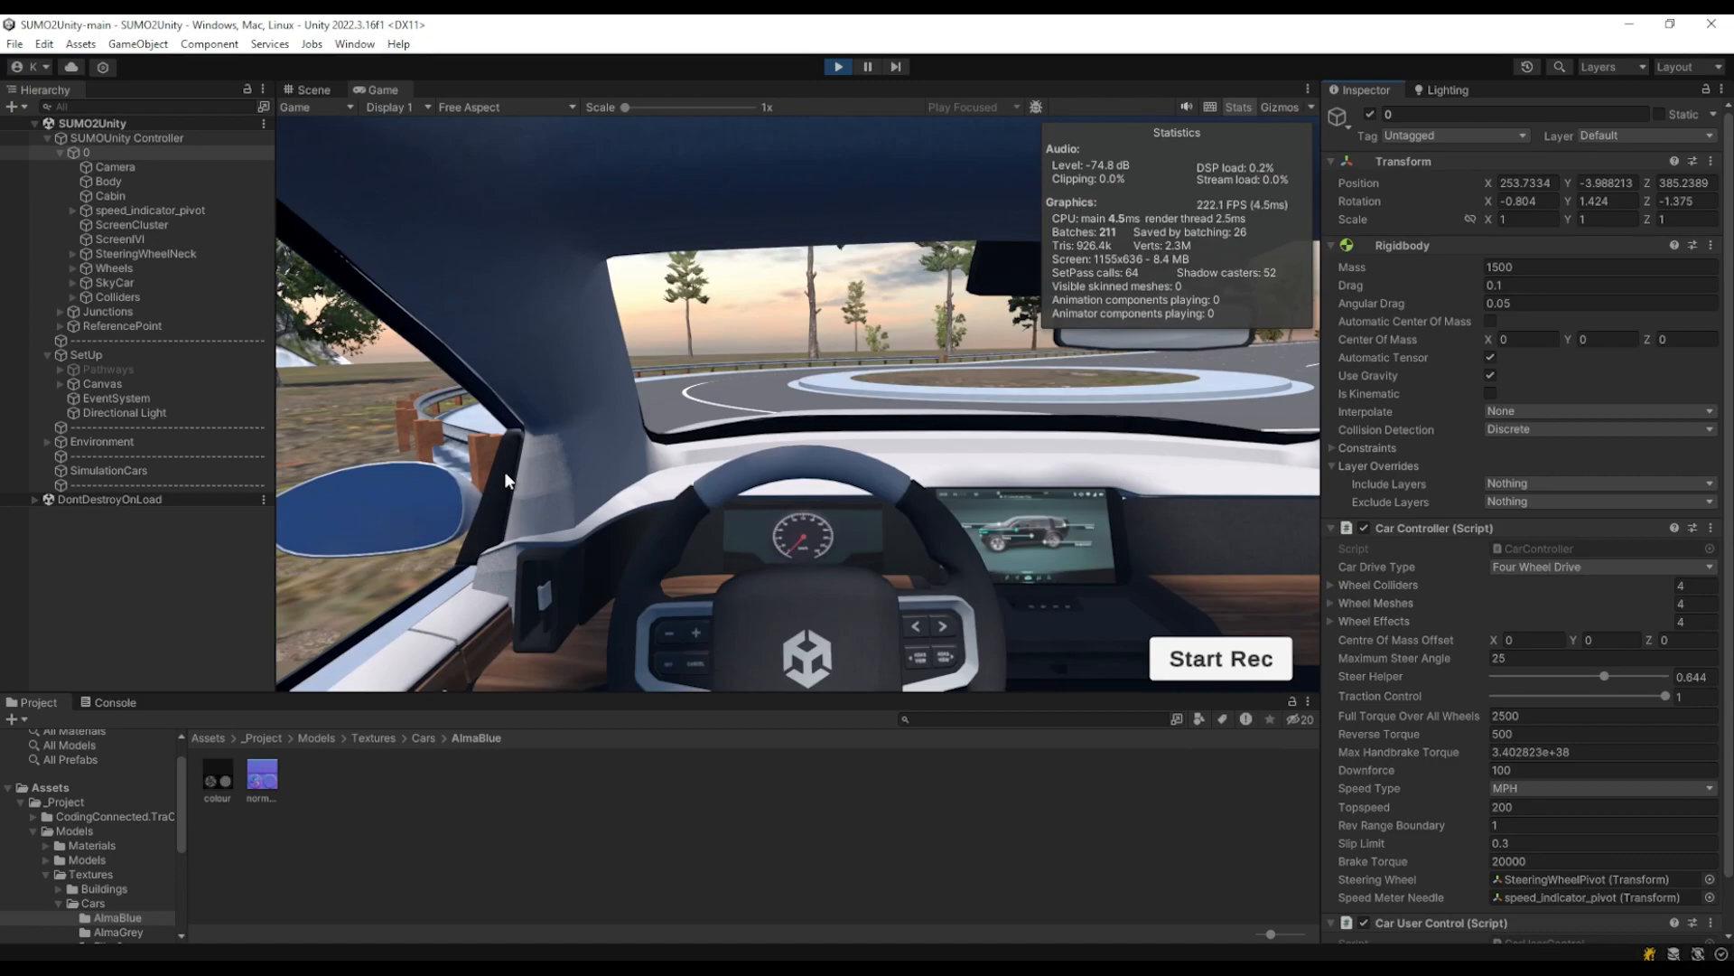
# Inspect the Box Collider settings of the car's BodyCollider object, and end play mode
pyautogui.click(123, 295)
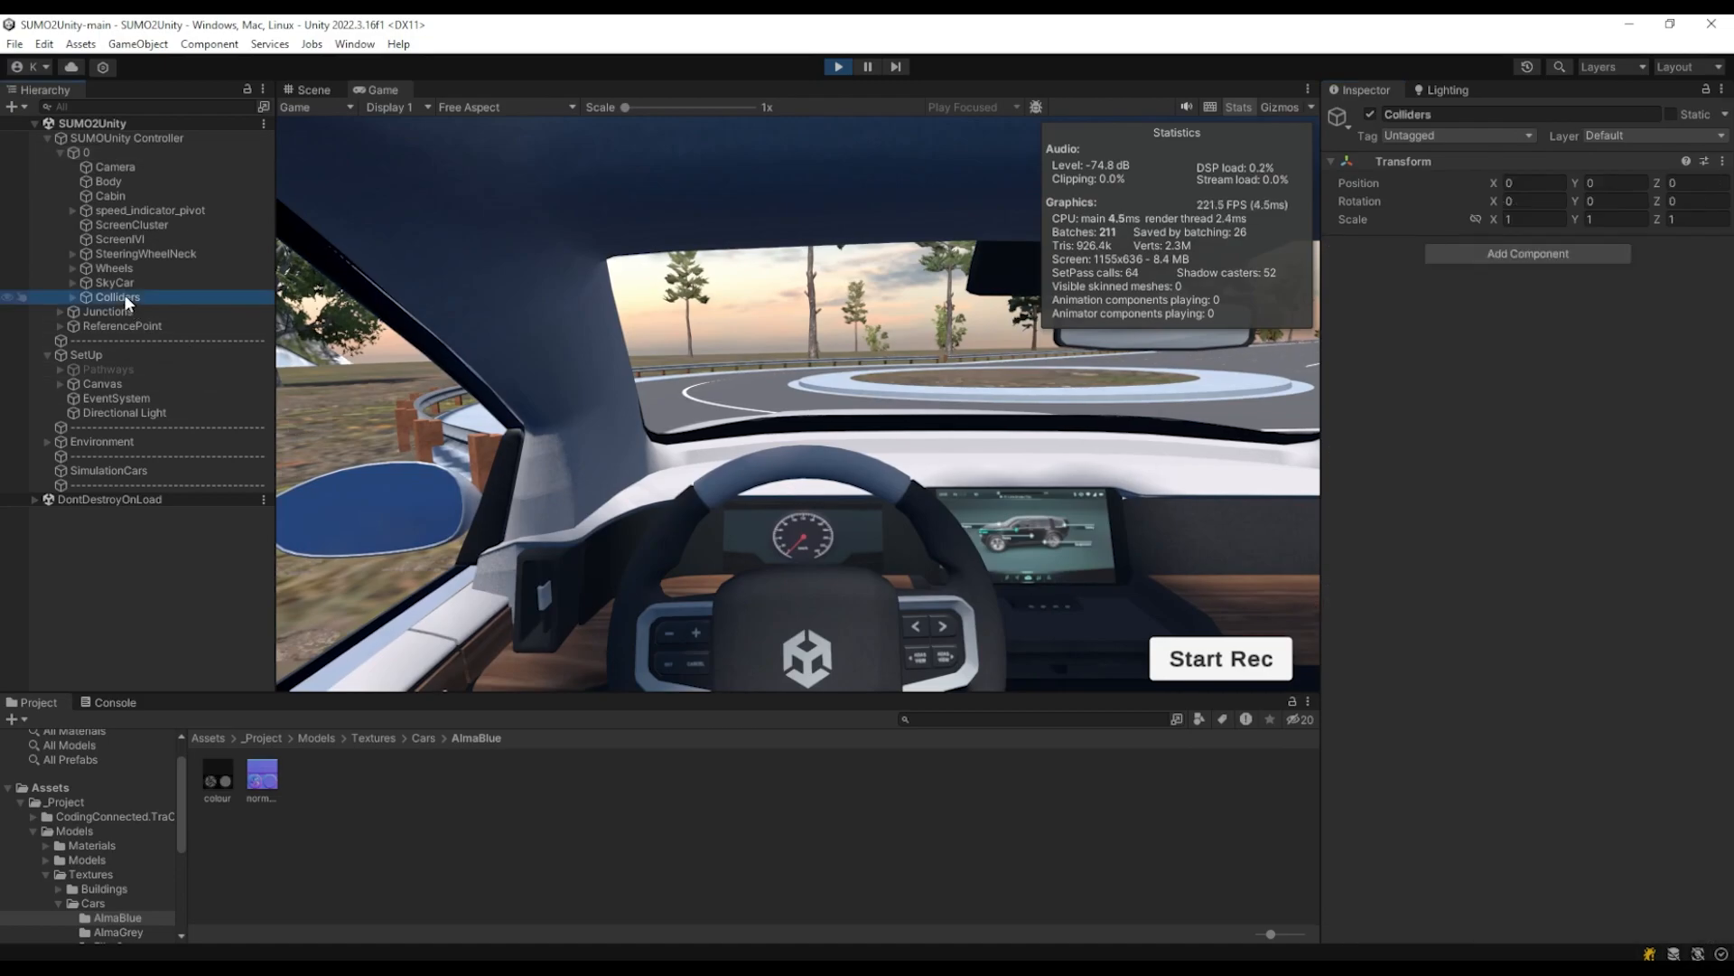
pyautogui.click(73, 297)
pyautogui.click(128, 313)
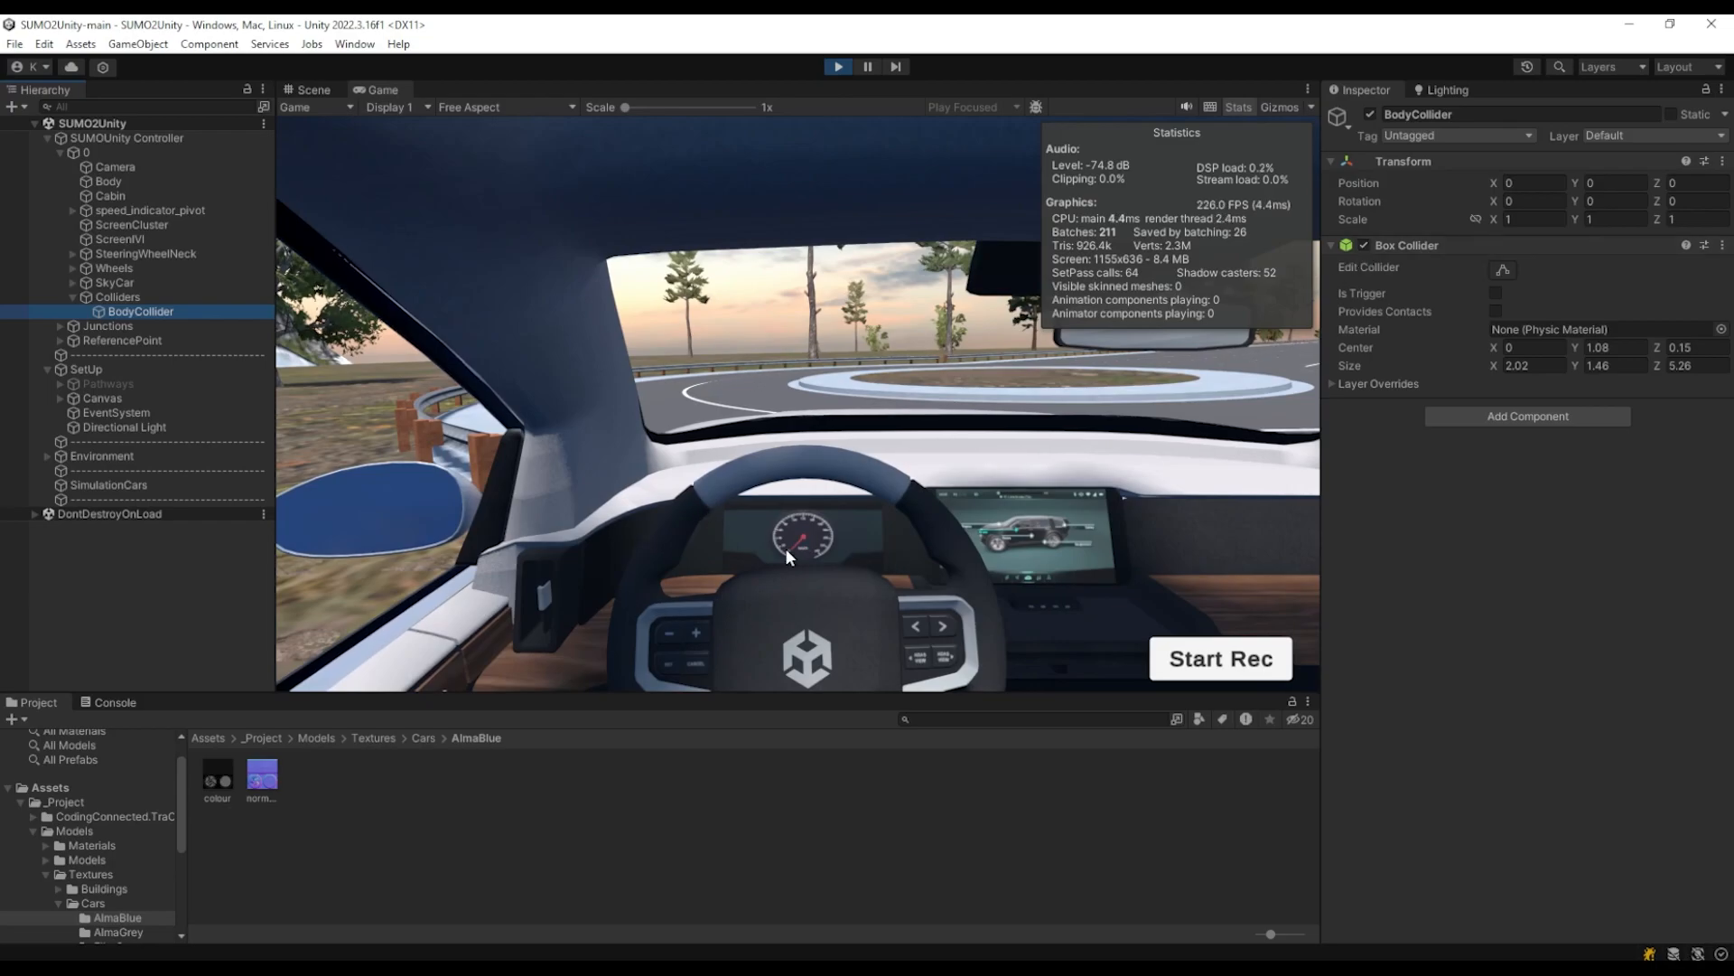
pyautogui.hotkey('ctrl', 'p')
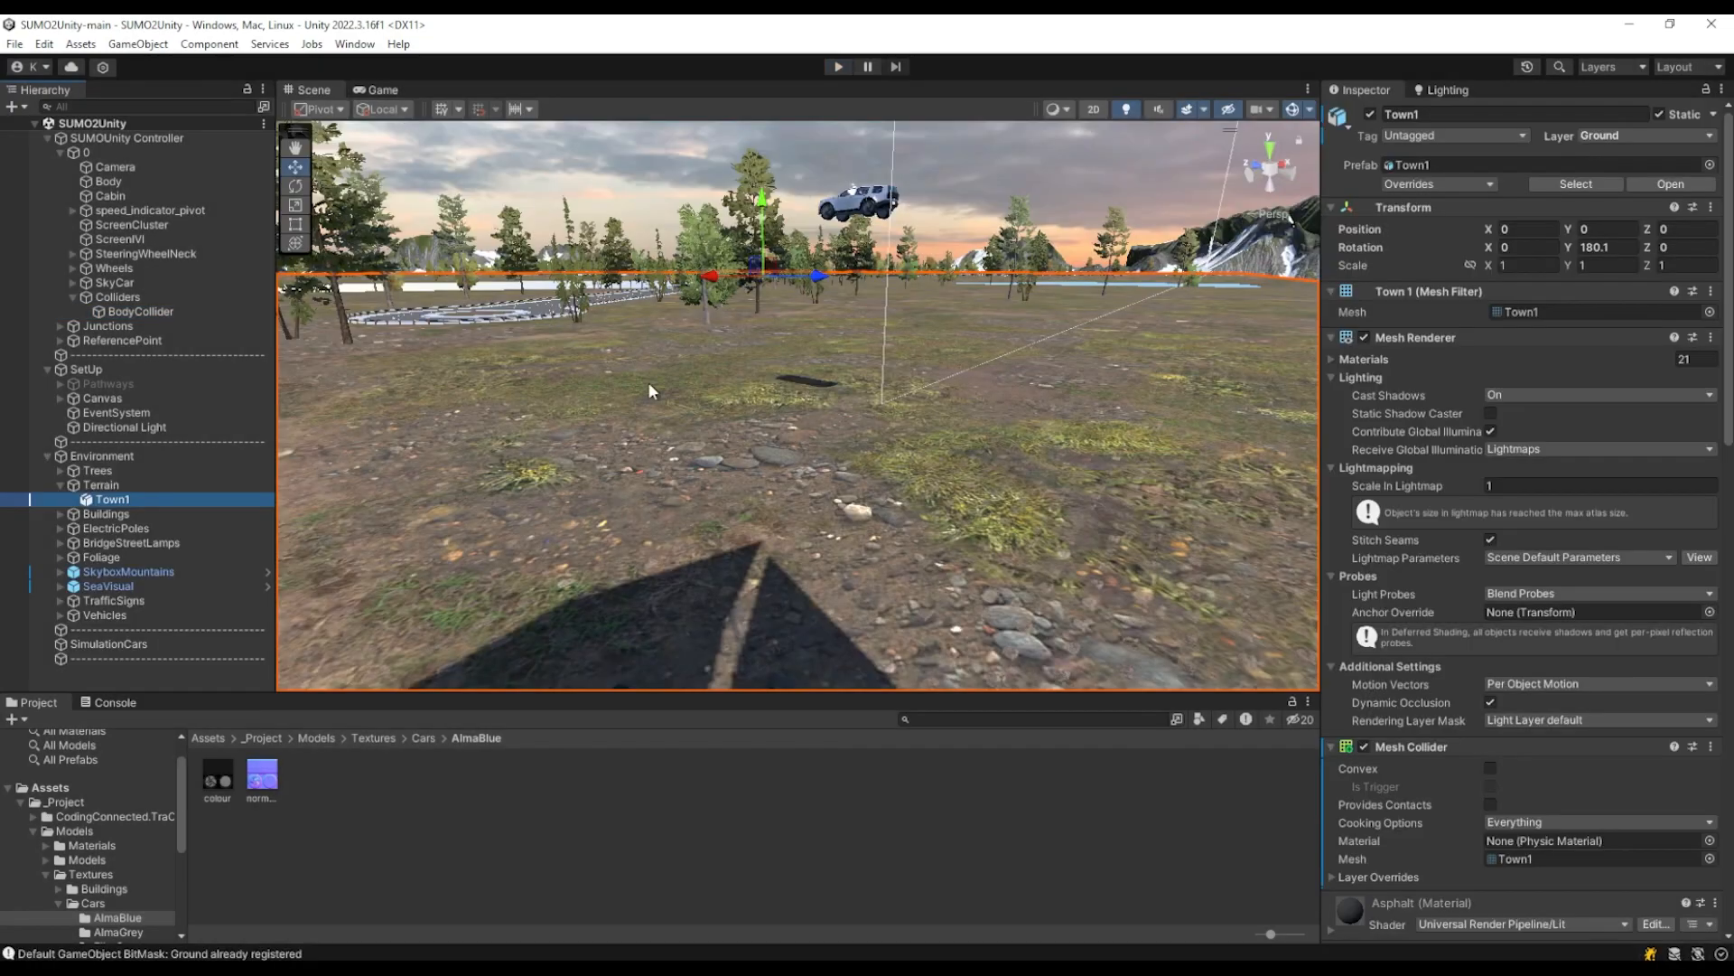
# Disable the Mesh Collider on the Town1 terrain object and save the scene
pyautogui.click(45, 455)
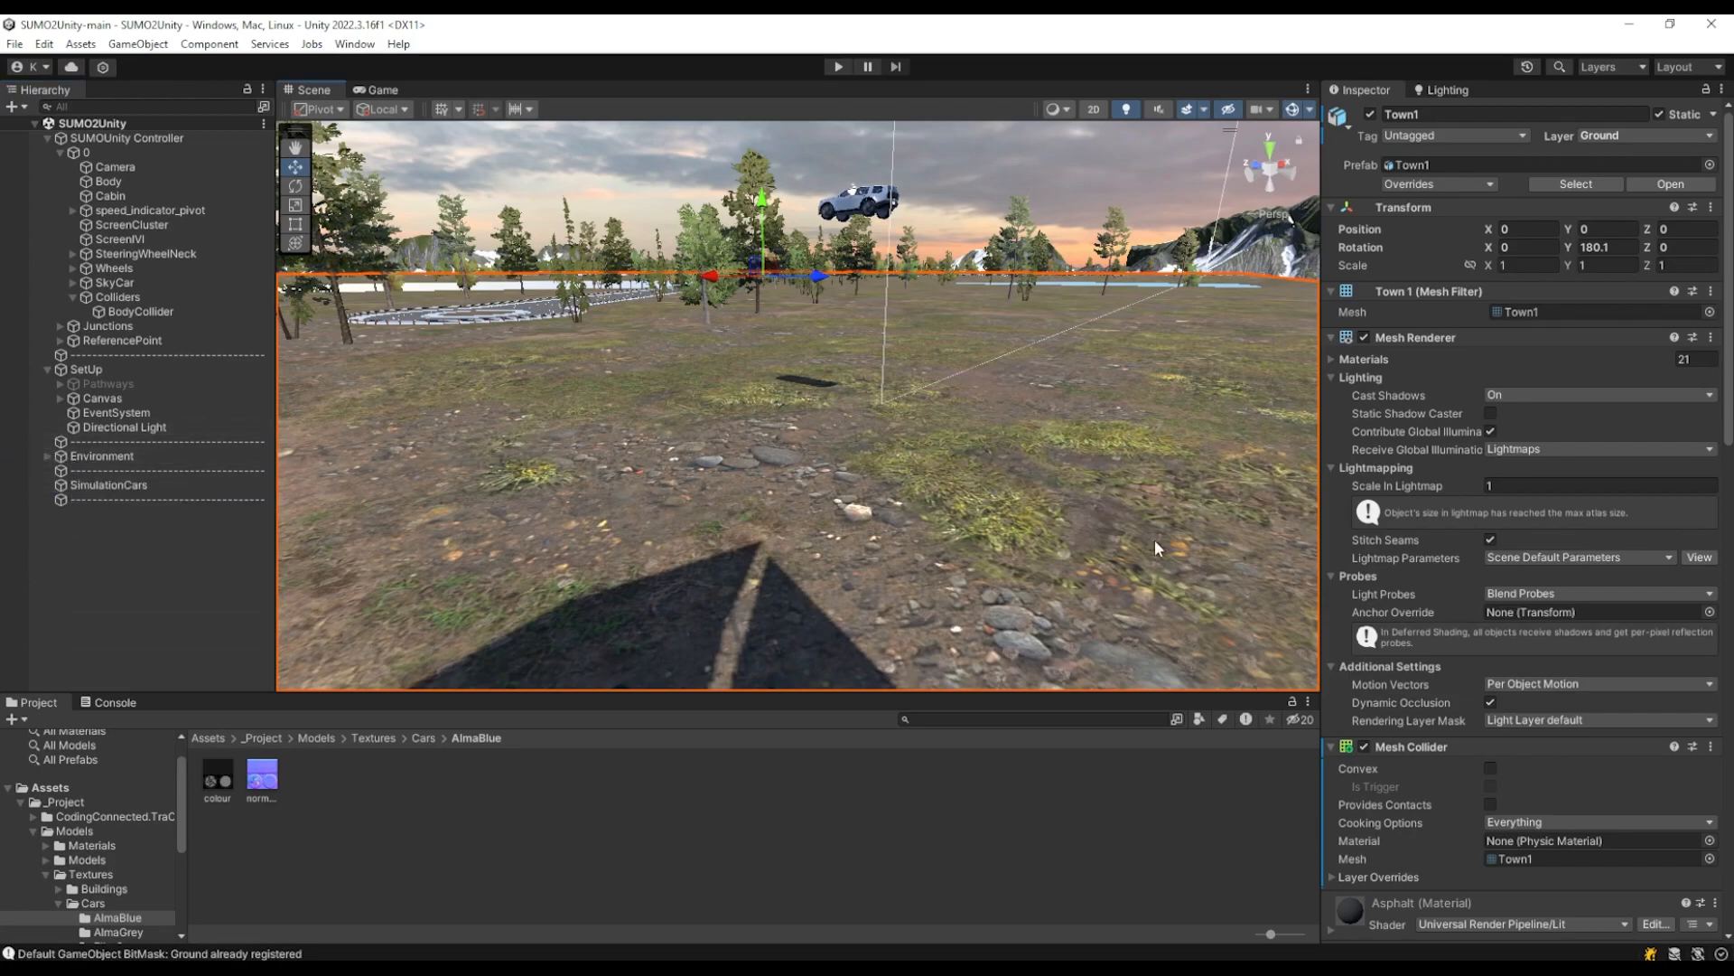
pyautogui.click(1363, 746)
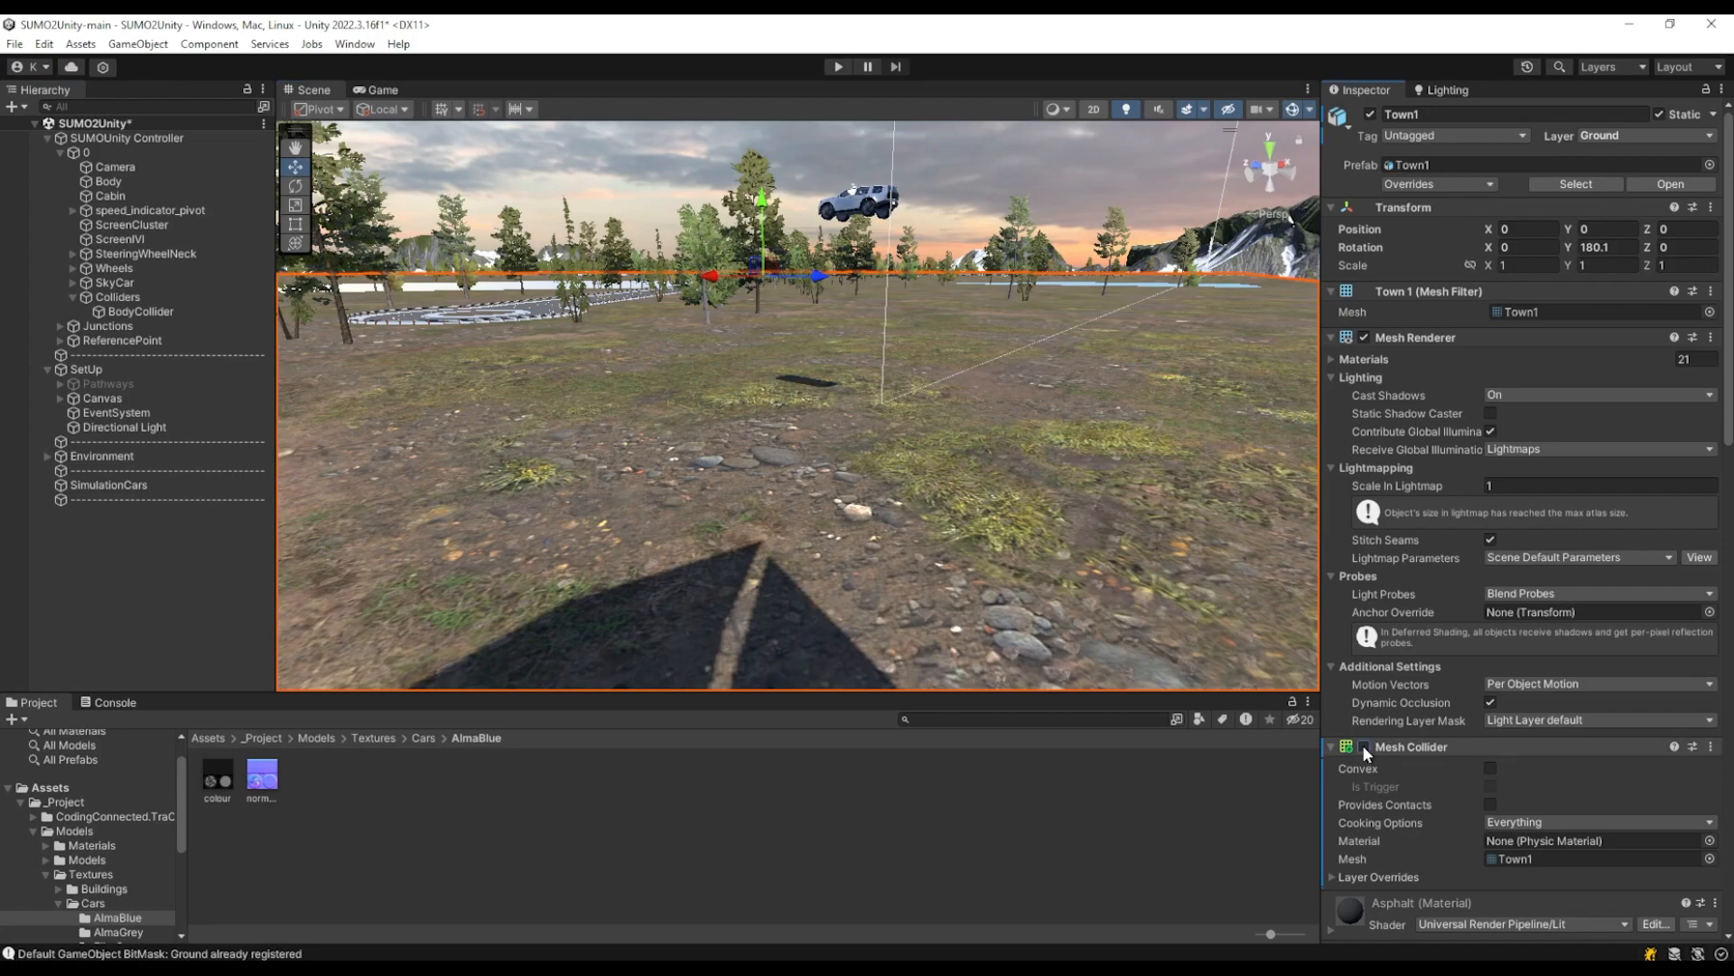
pyautogui.click(14, 43)
pyautogui.click(56, 131)
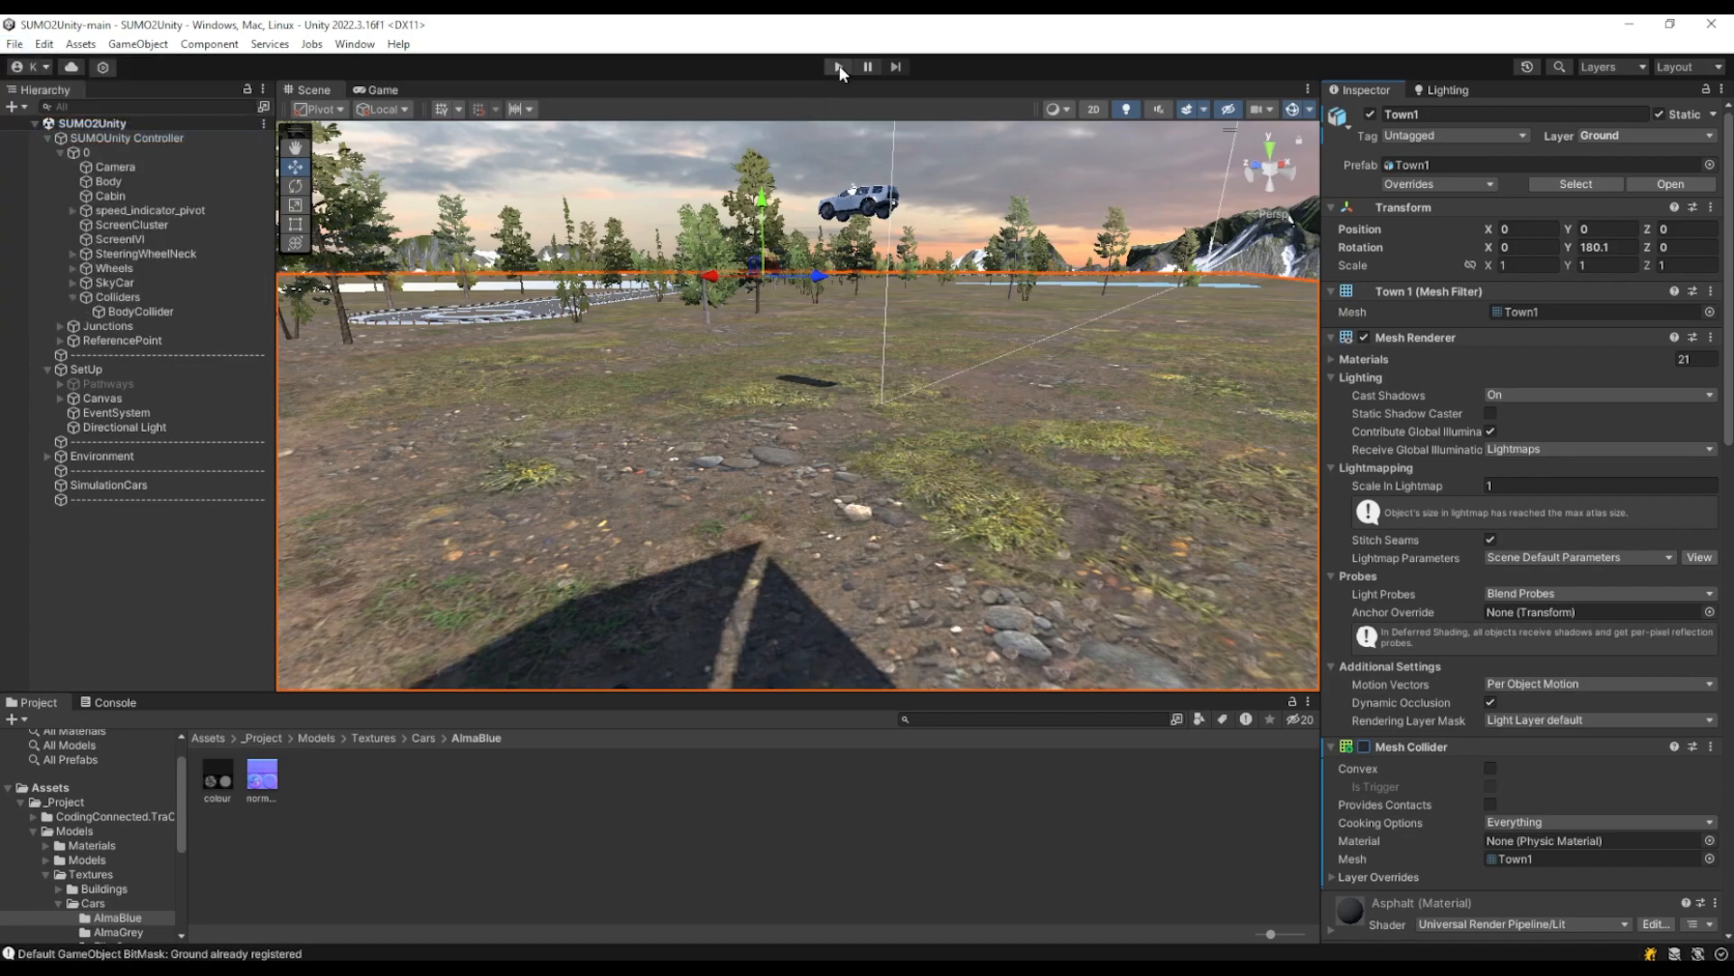
# Test the scene in play mode without the ground collider, stop it, and re-enable Town1's Mesh Collider
pyautogui.click(838, 66)
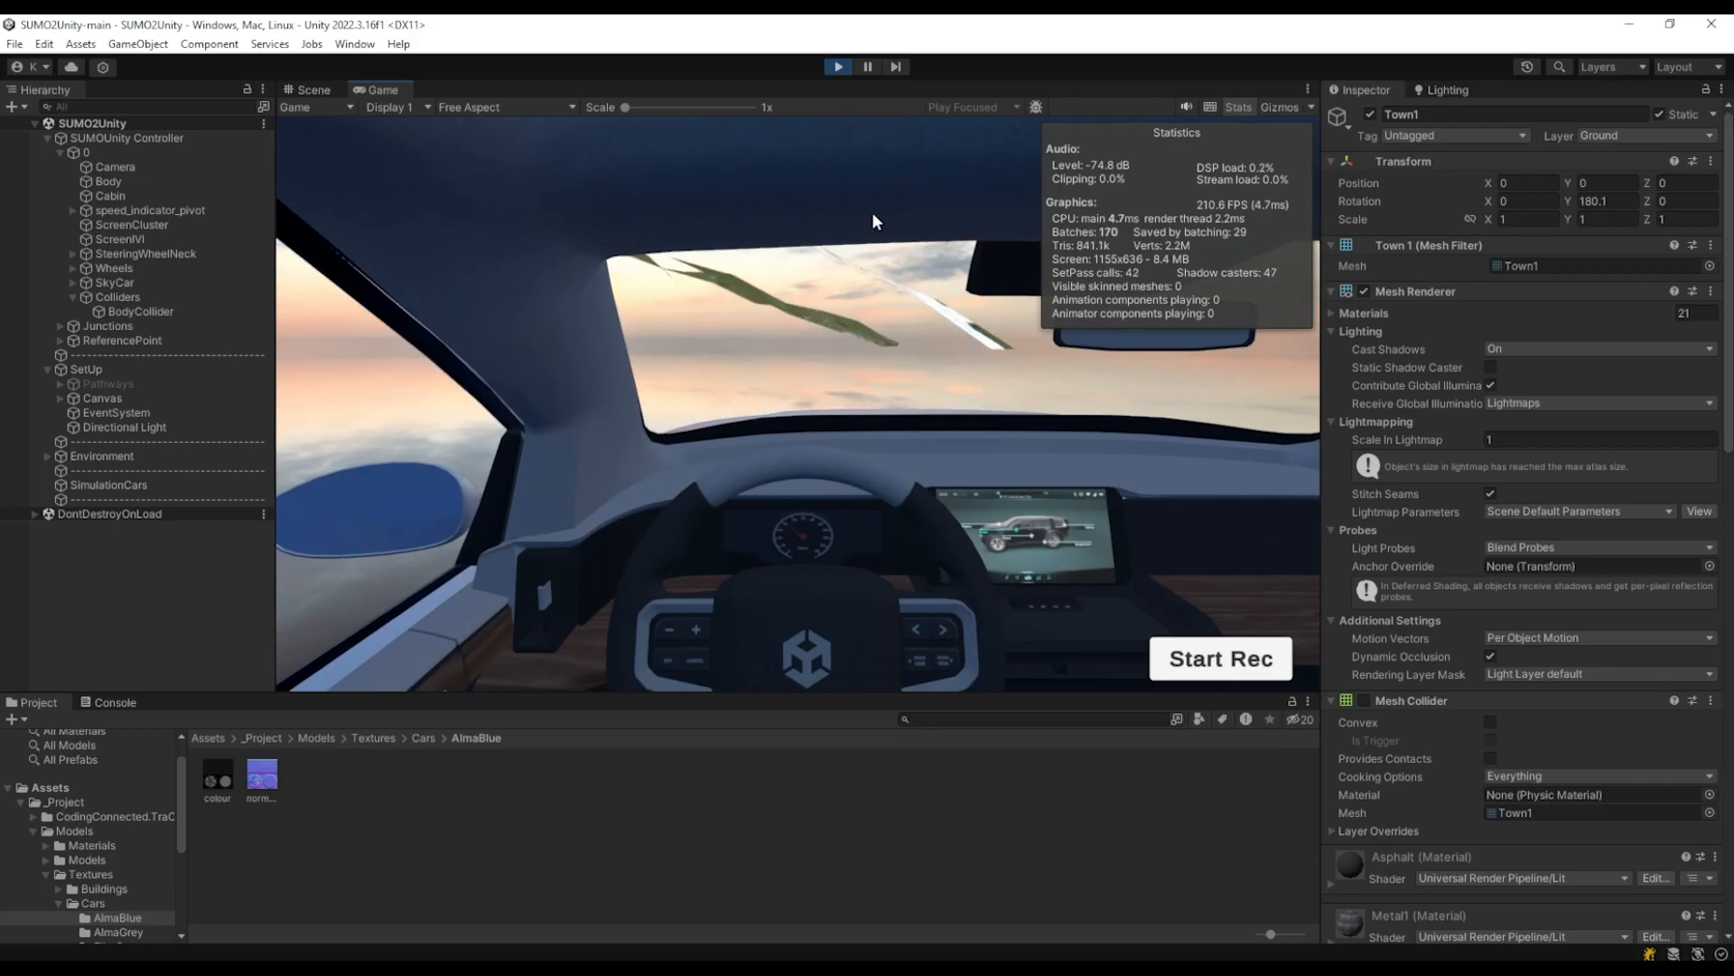
pyautogui.click(837, 67)
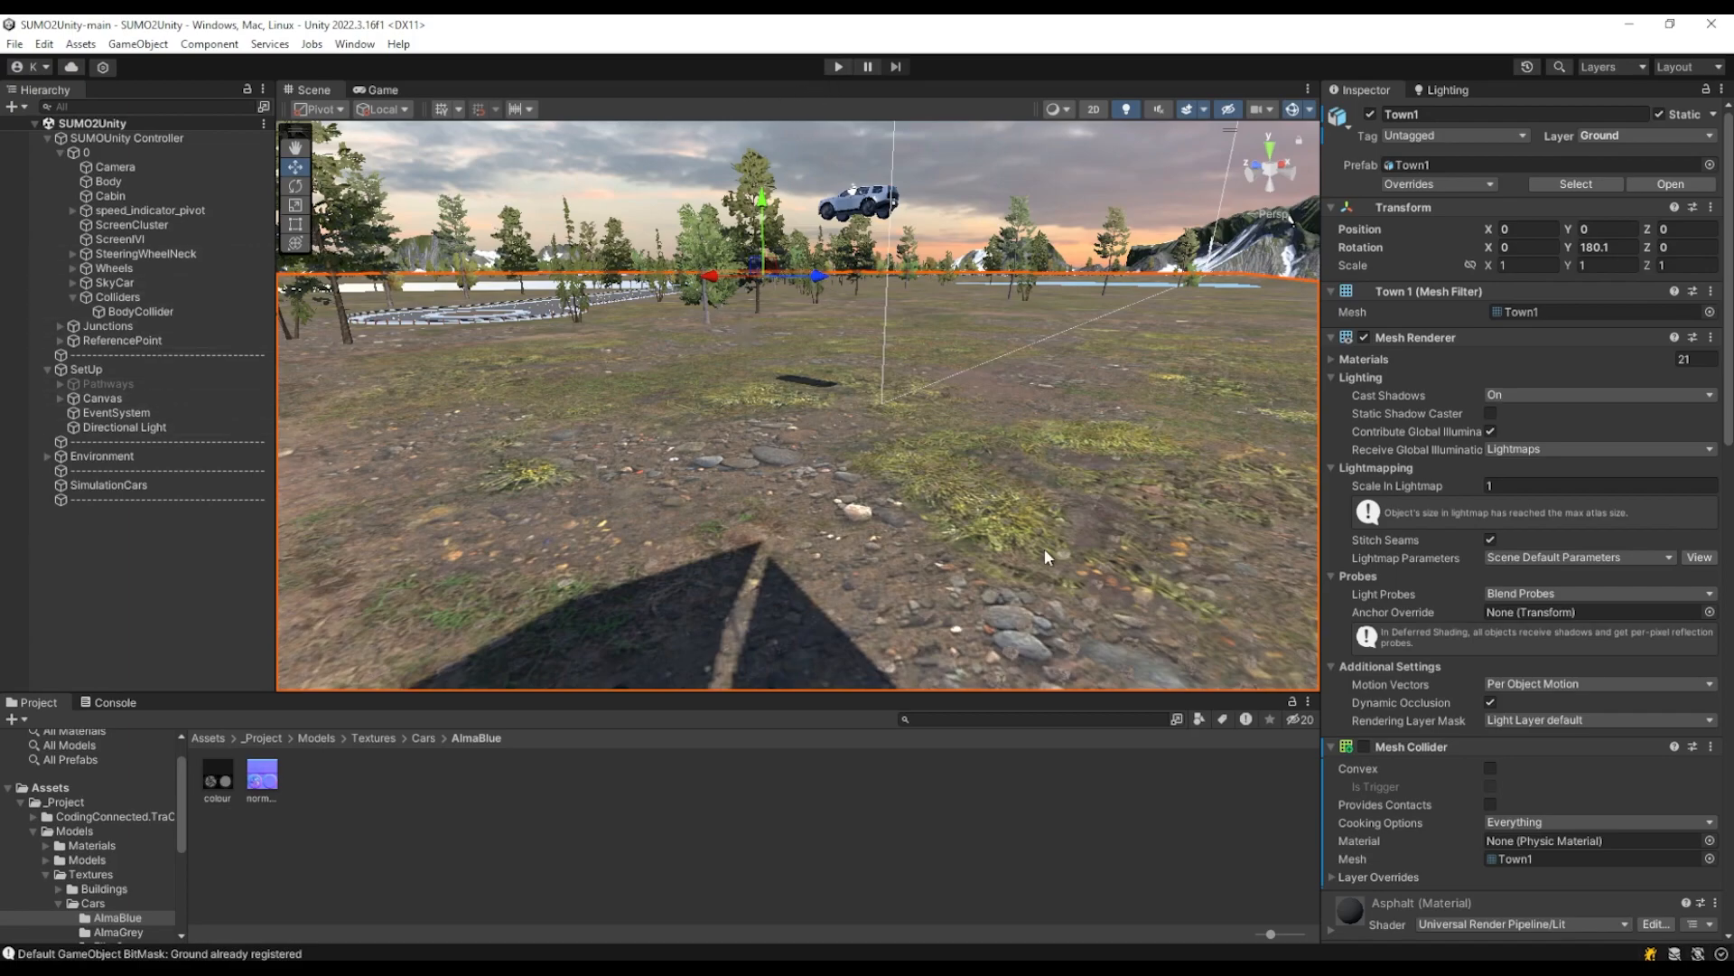
pyautogui.click(1364, 746)
# Add a Box Collider component to the Broadleaf_Mobile tree near the car
pyautogui.click(704, 244)
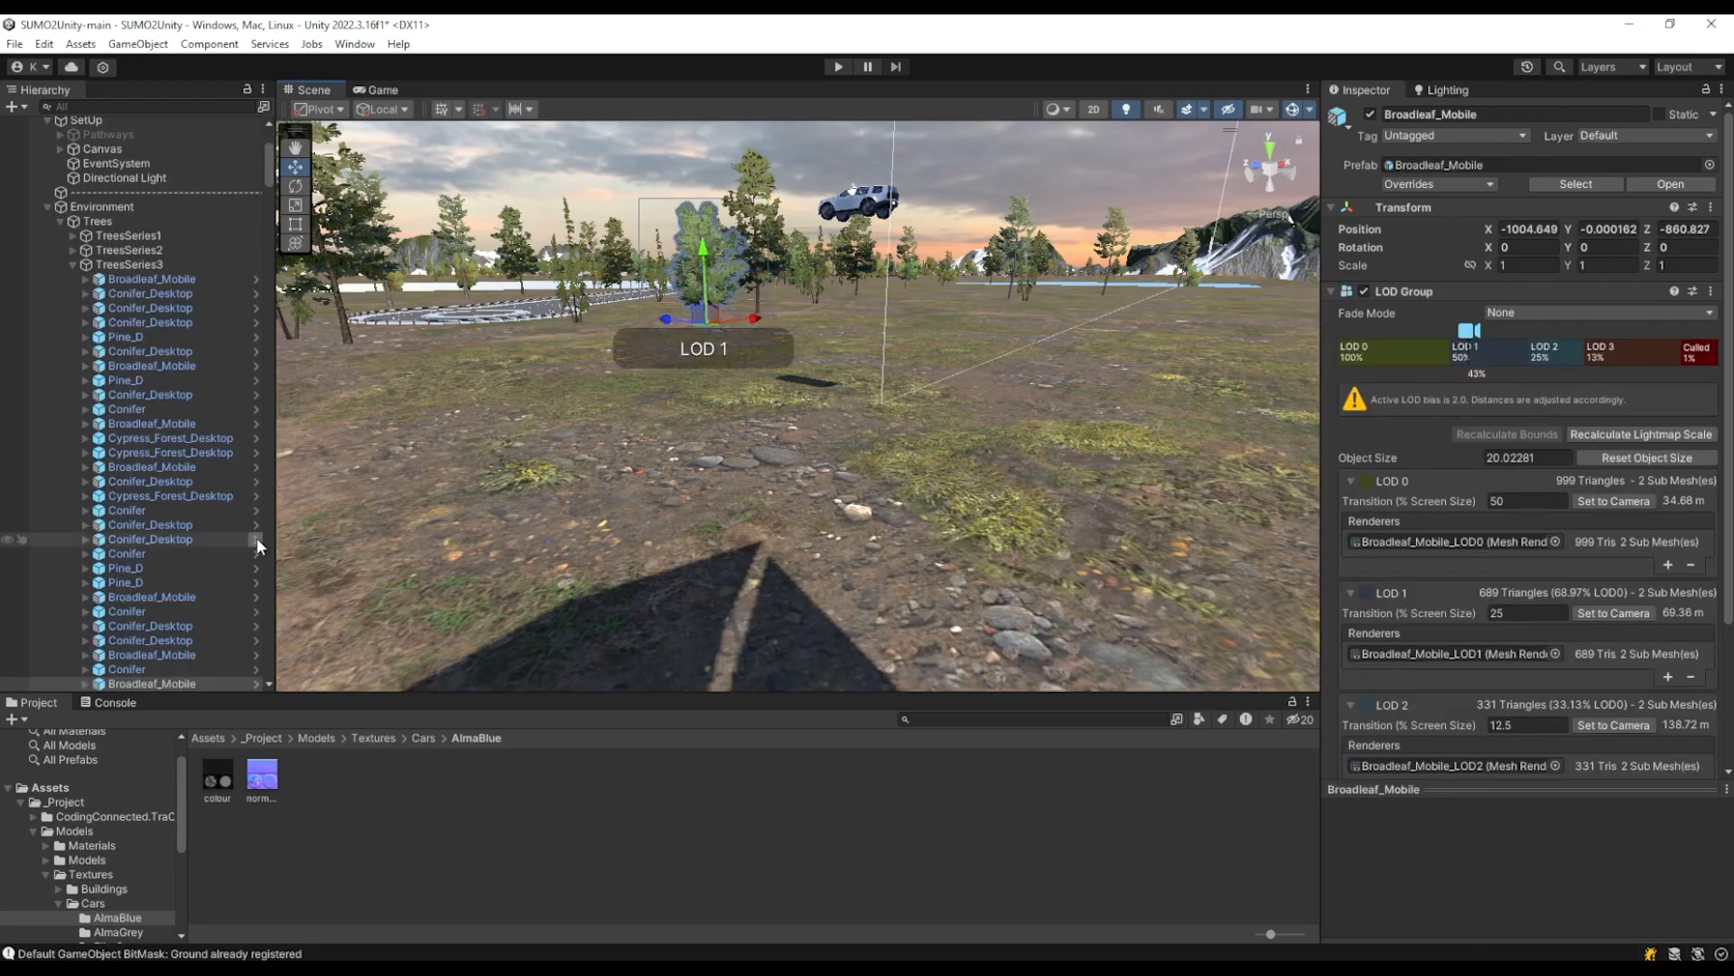
pyautogui.scroll(-3, 226, 569)
pyautogui.click(156, 576)
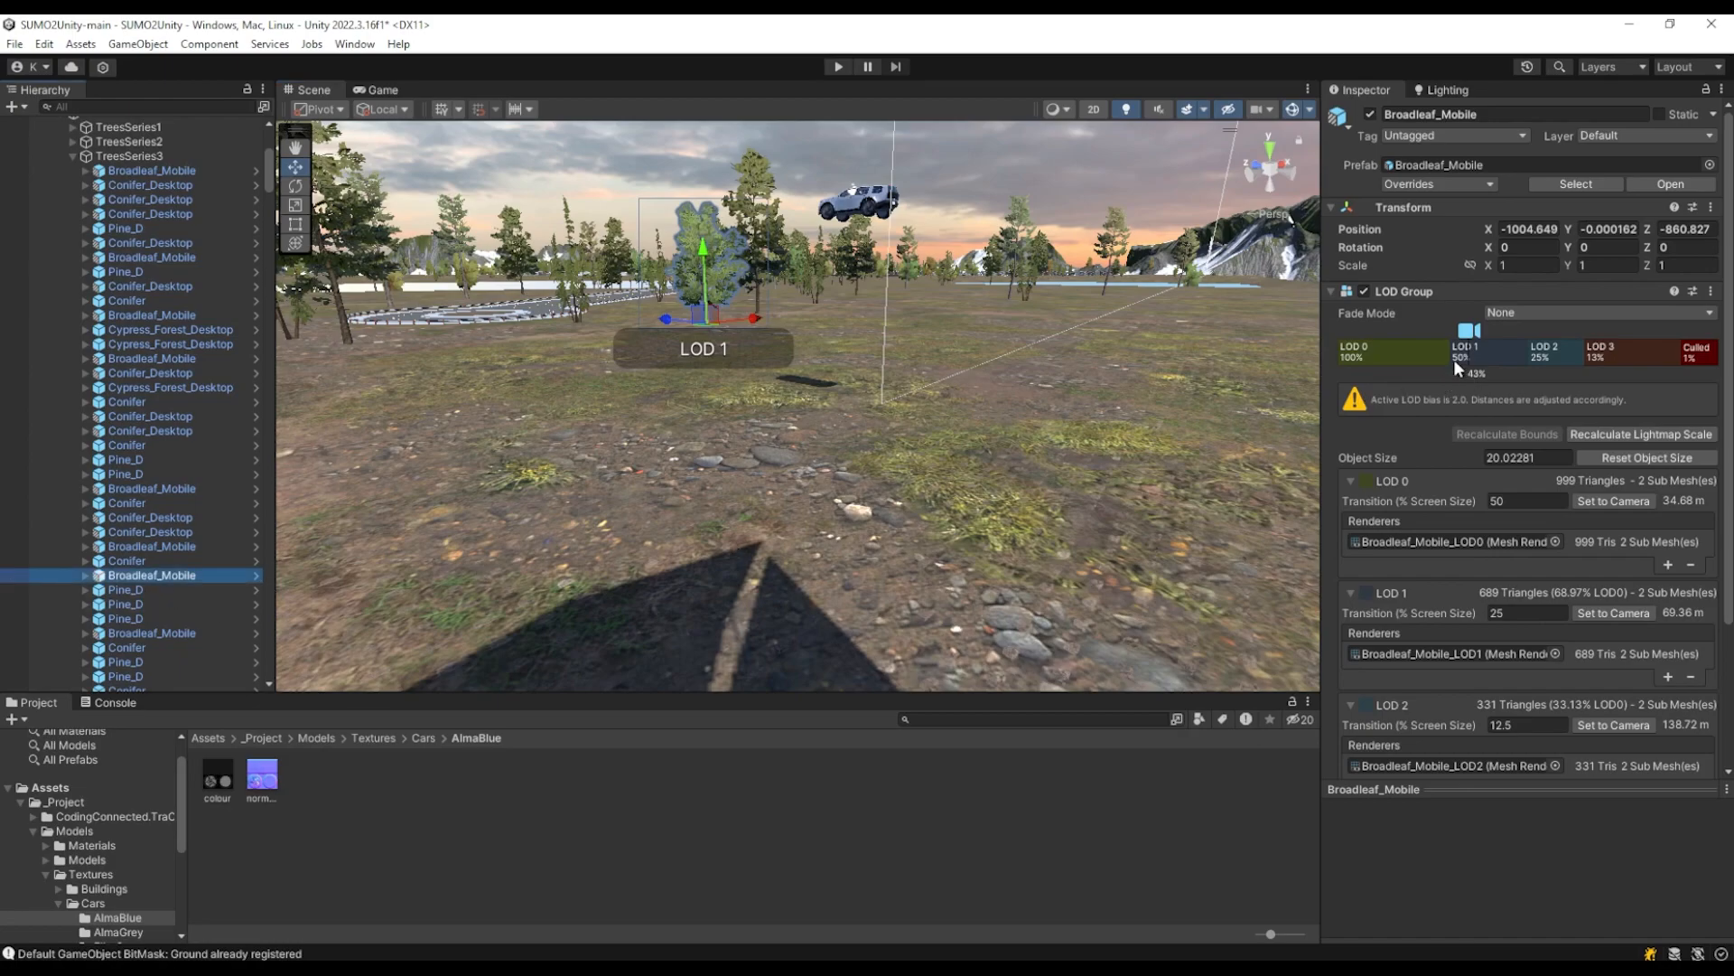
pyautogui.scroll(-4, 1494, 641)
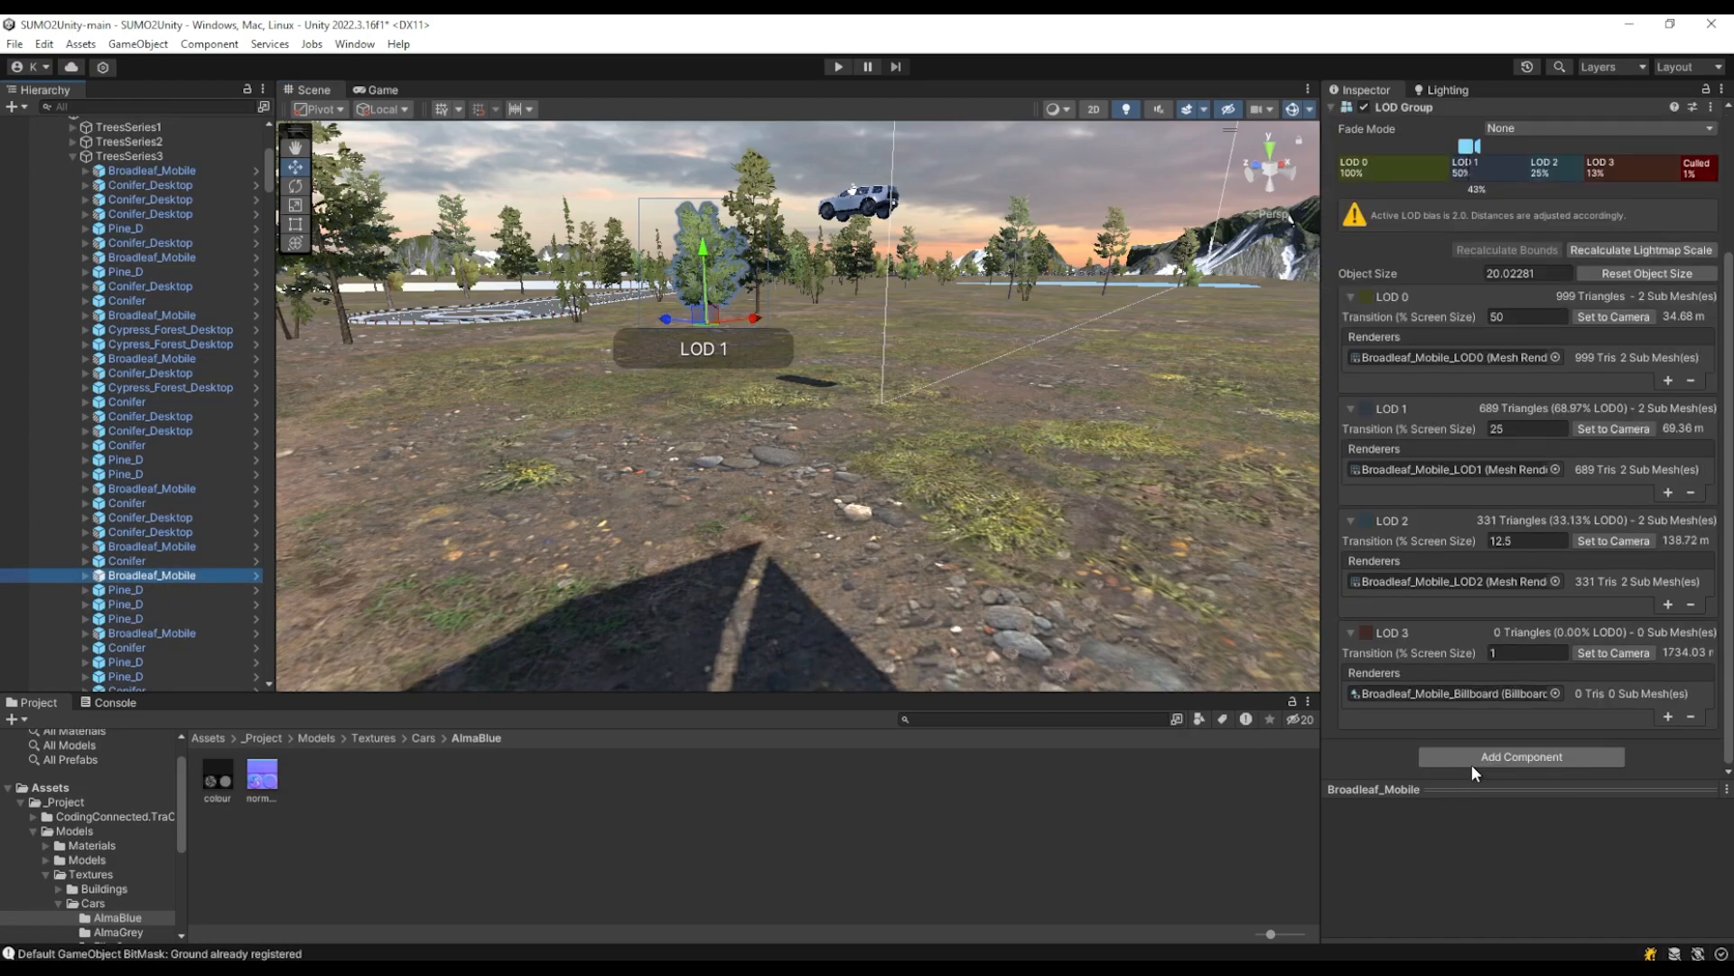
pyautogui.click(1477, 757)
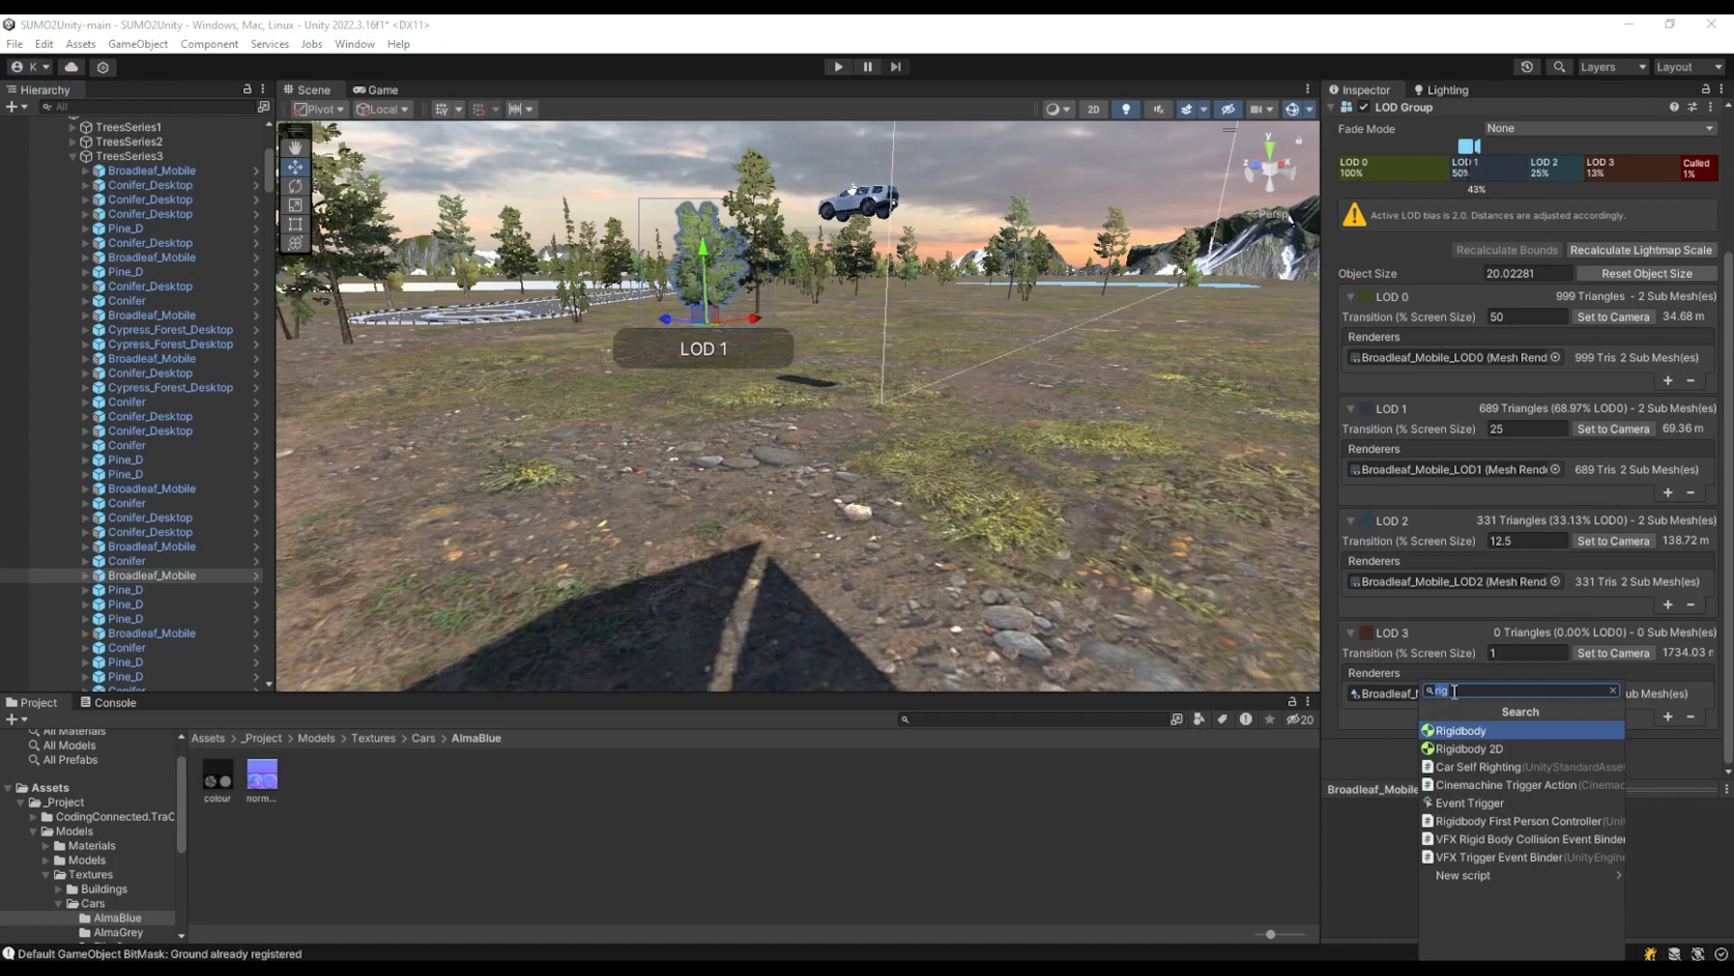
pyautogui.write('col')
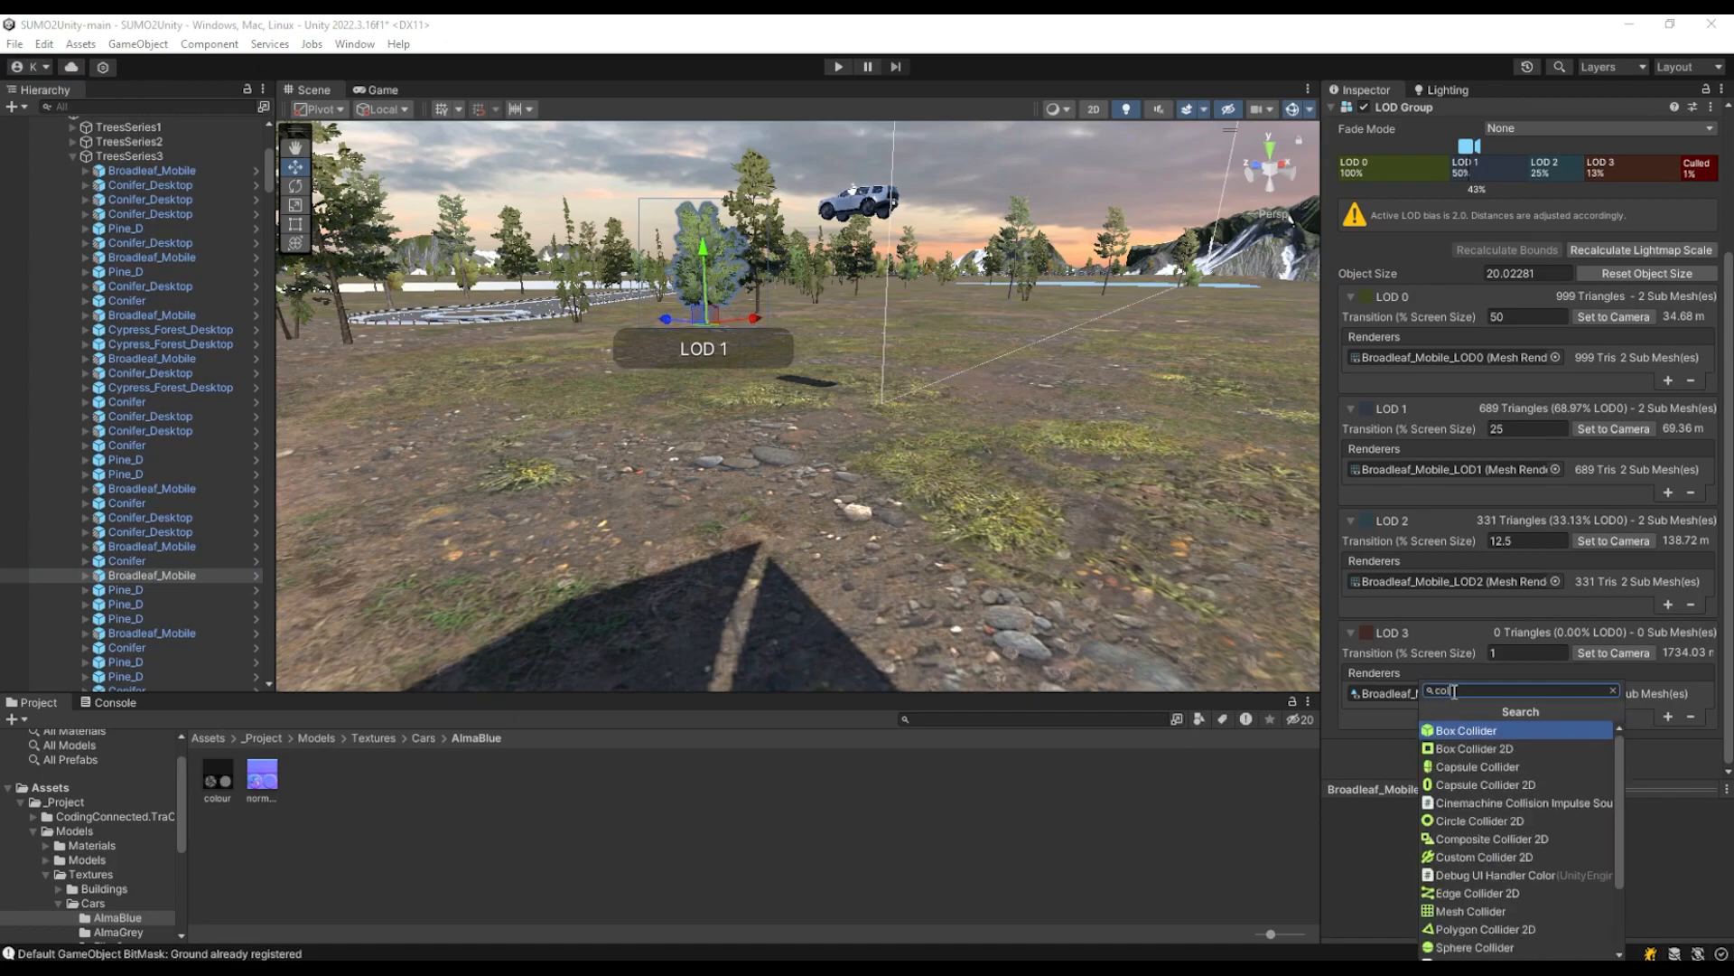
pyautogui.click(1485, 729)
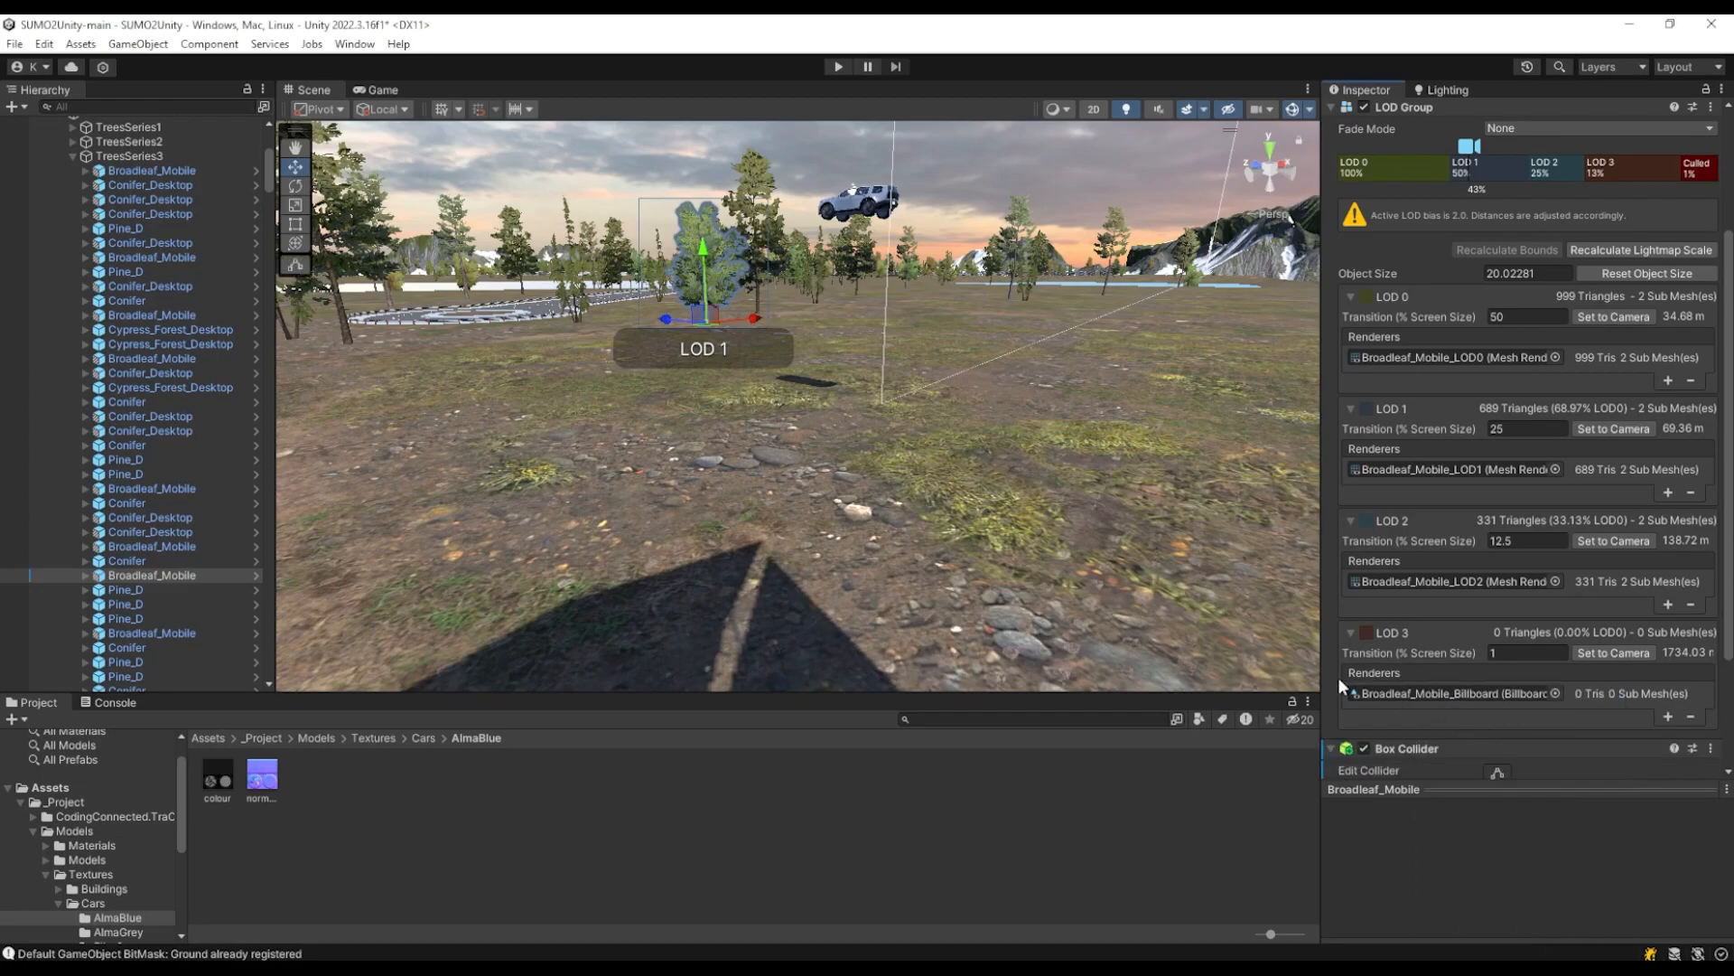
# Save the scene with collider editing enabled on the tree's Box Collider, and test-drive the car against the tree in play mode
pyautogui.scroll(-3, 1454, 756)
pyautogui.click(1496, 612)
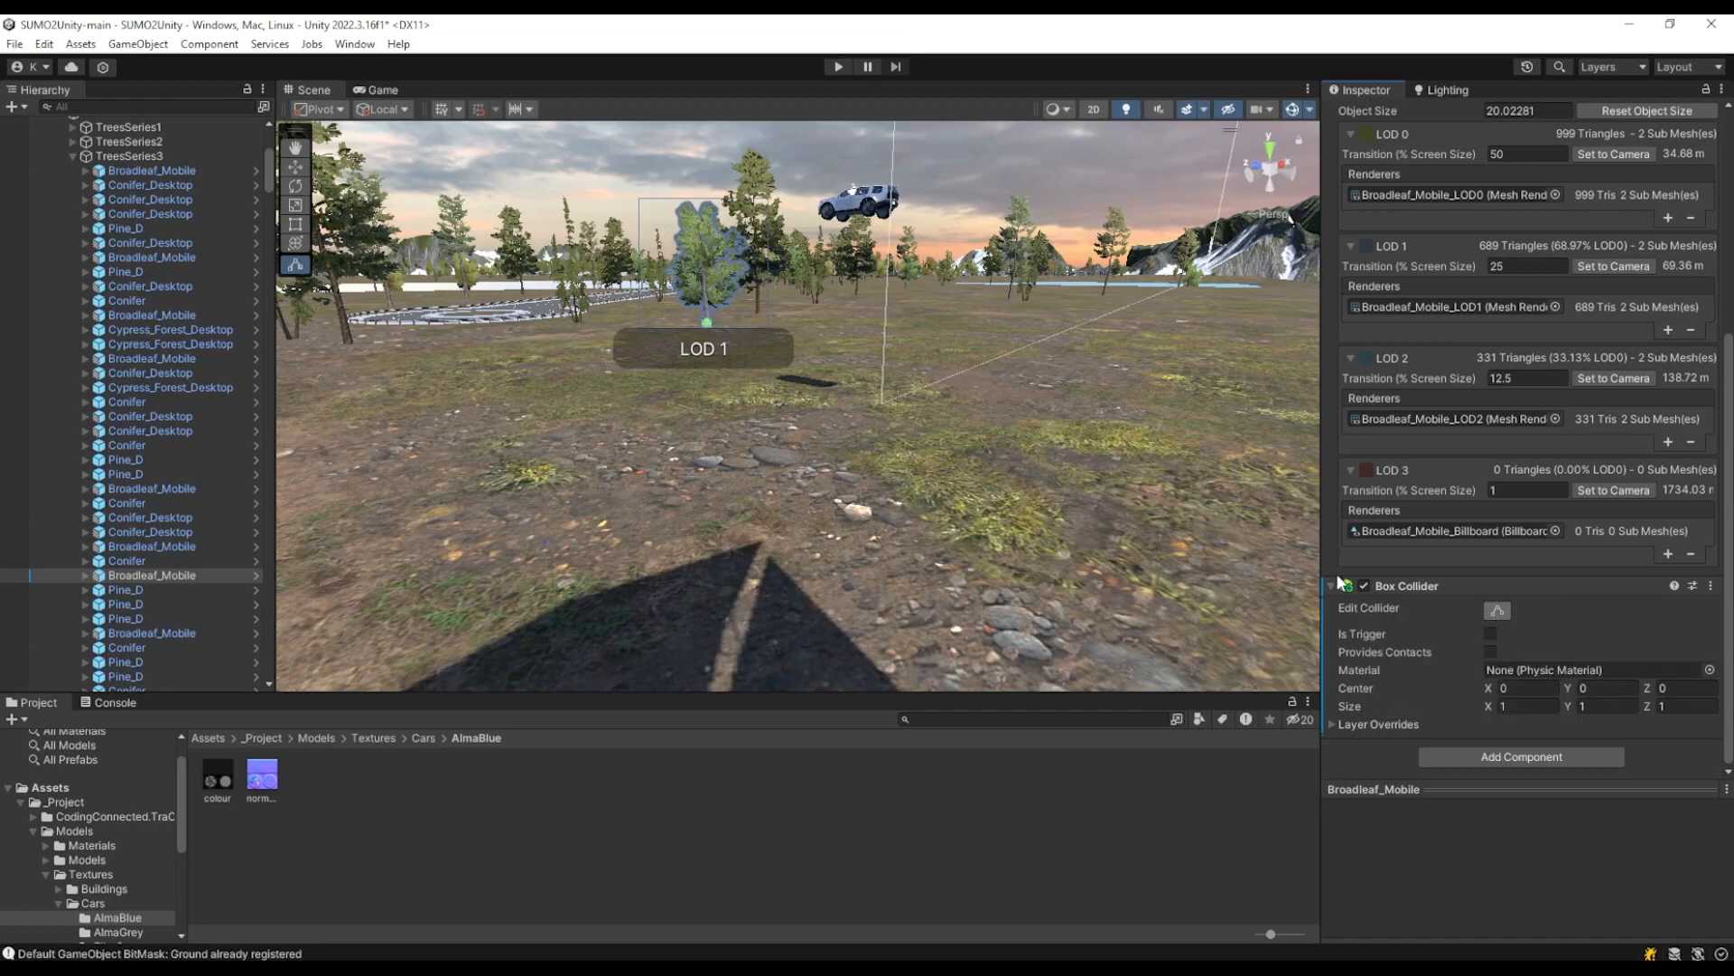
pyautogui.click(14, 43)
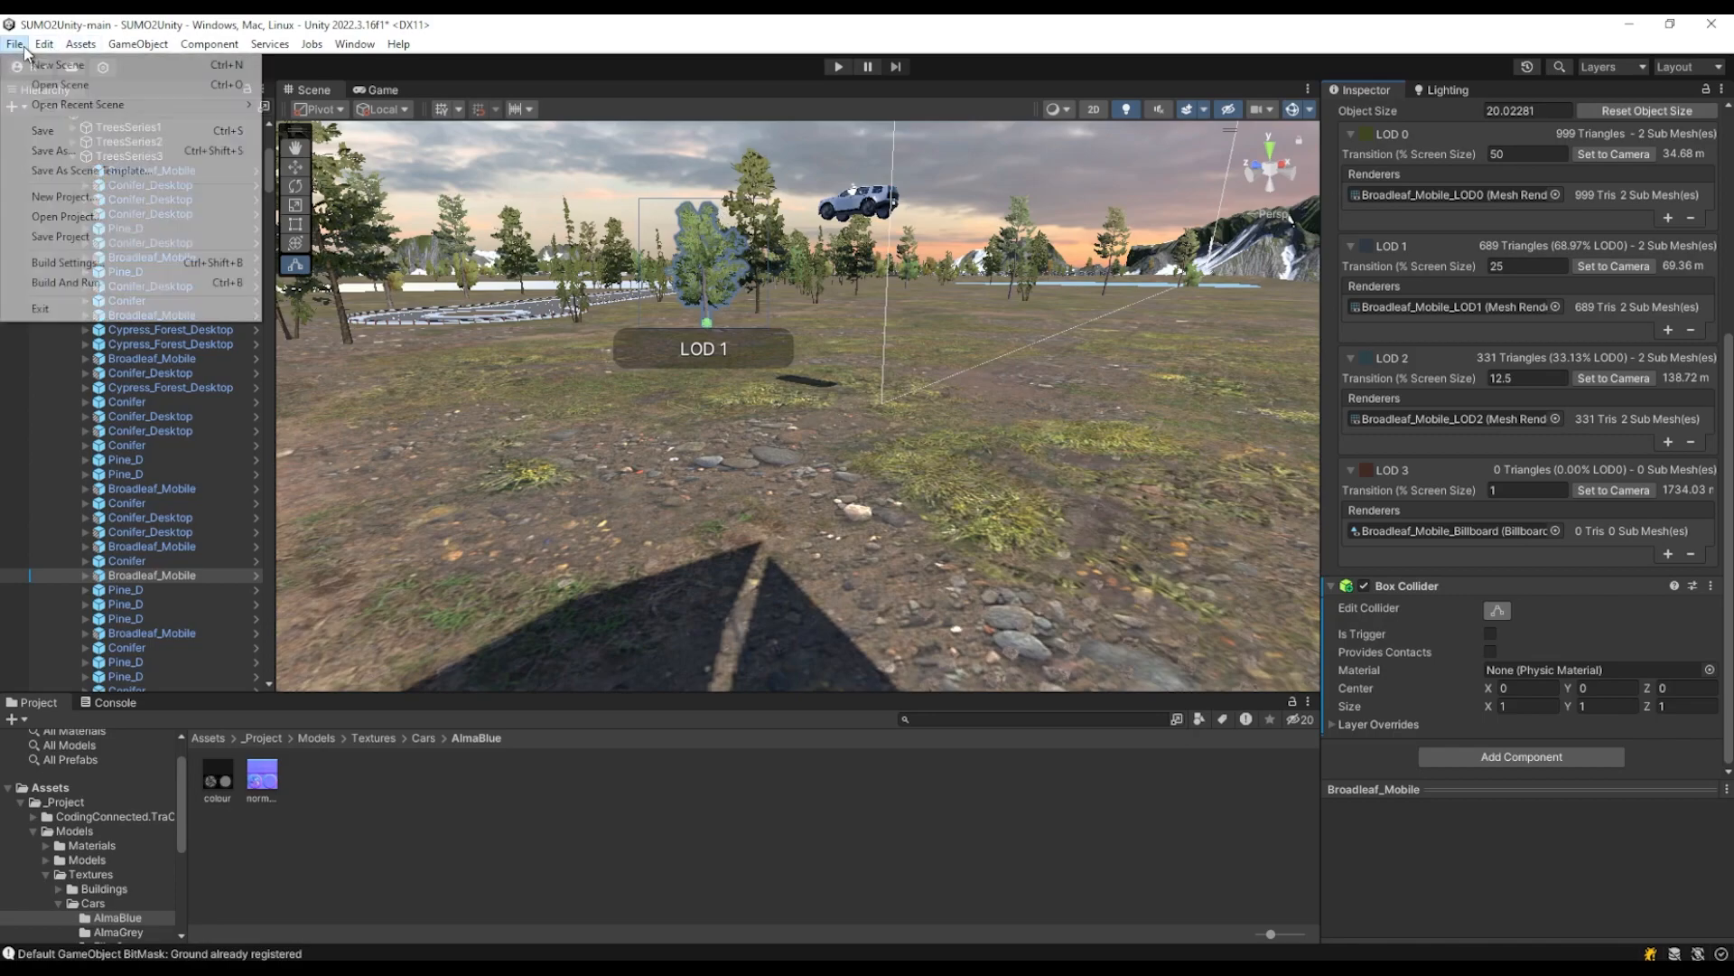
pyautogui.click(65, 136)
pyautogui.click(840, 68)
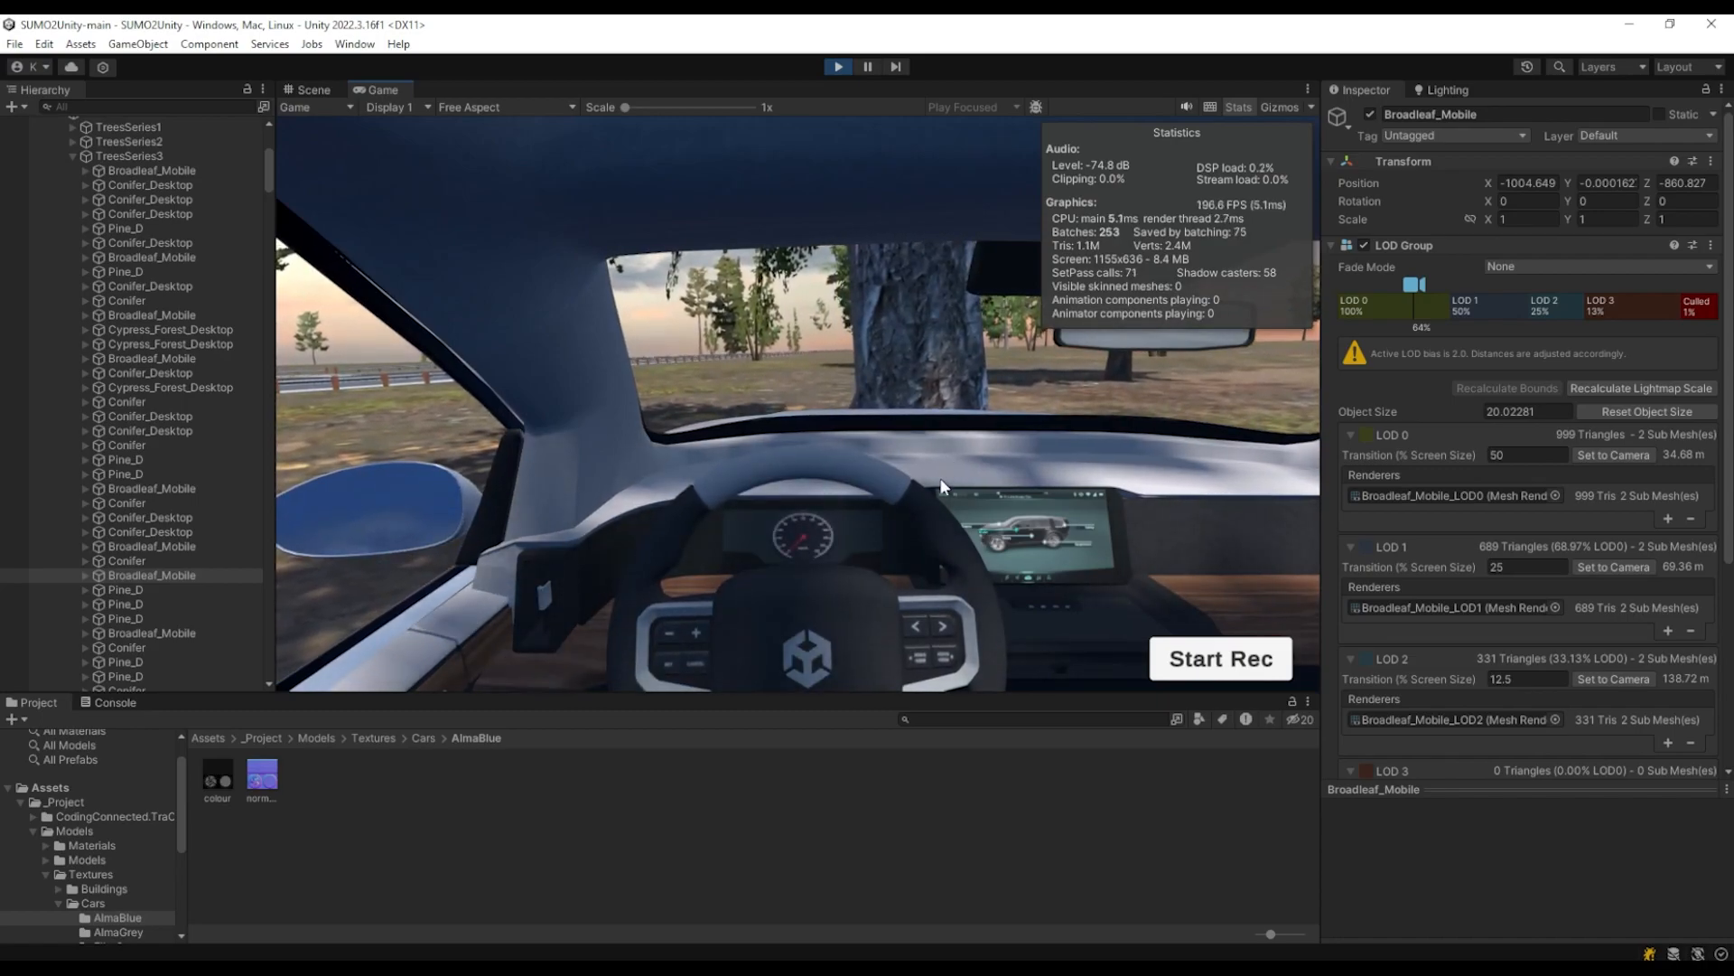
pyautogui.click(838, 68)
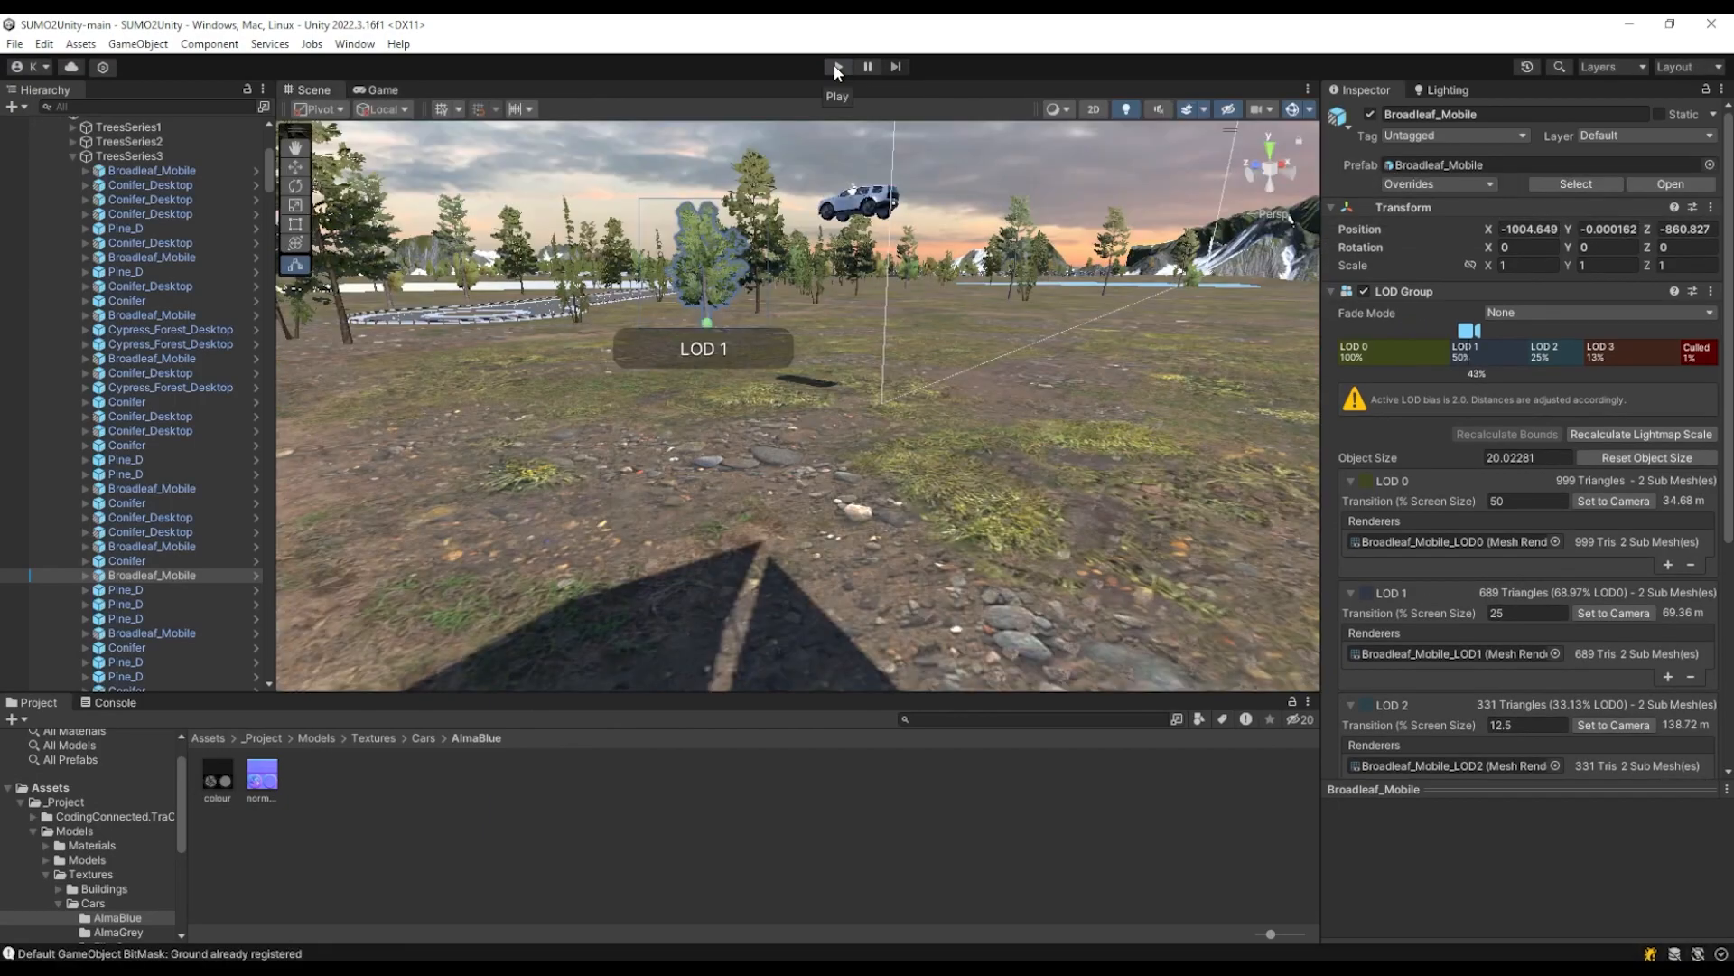
# Remove the Box Collider component from the Broadleaf_Mobile tree
pyautogui.scroll(-5, 1473, 723)
pyautogui.click(1364, 585)
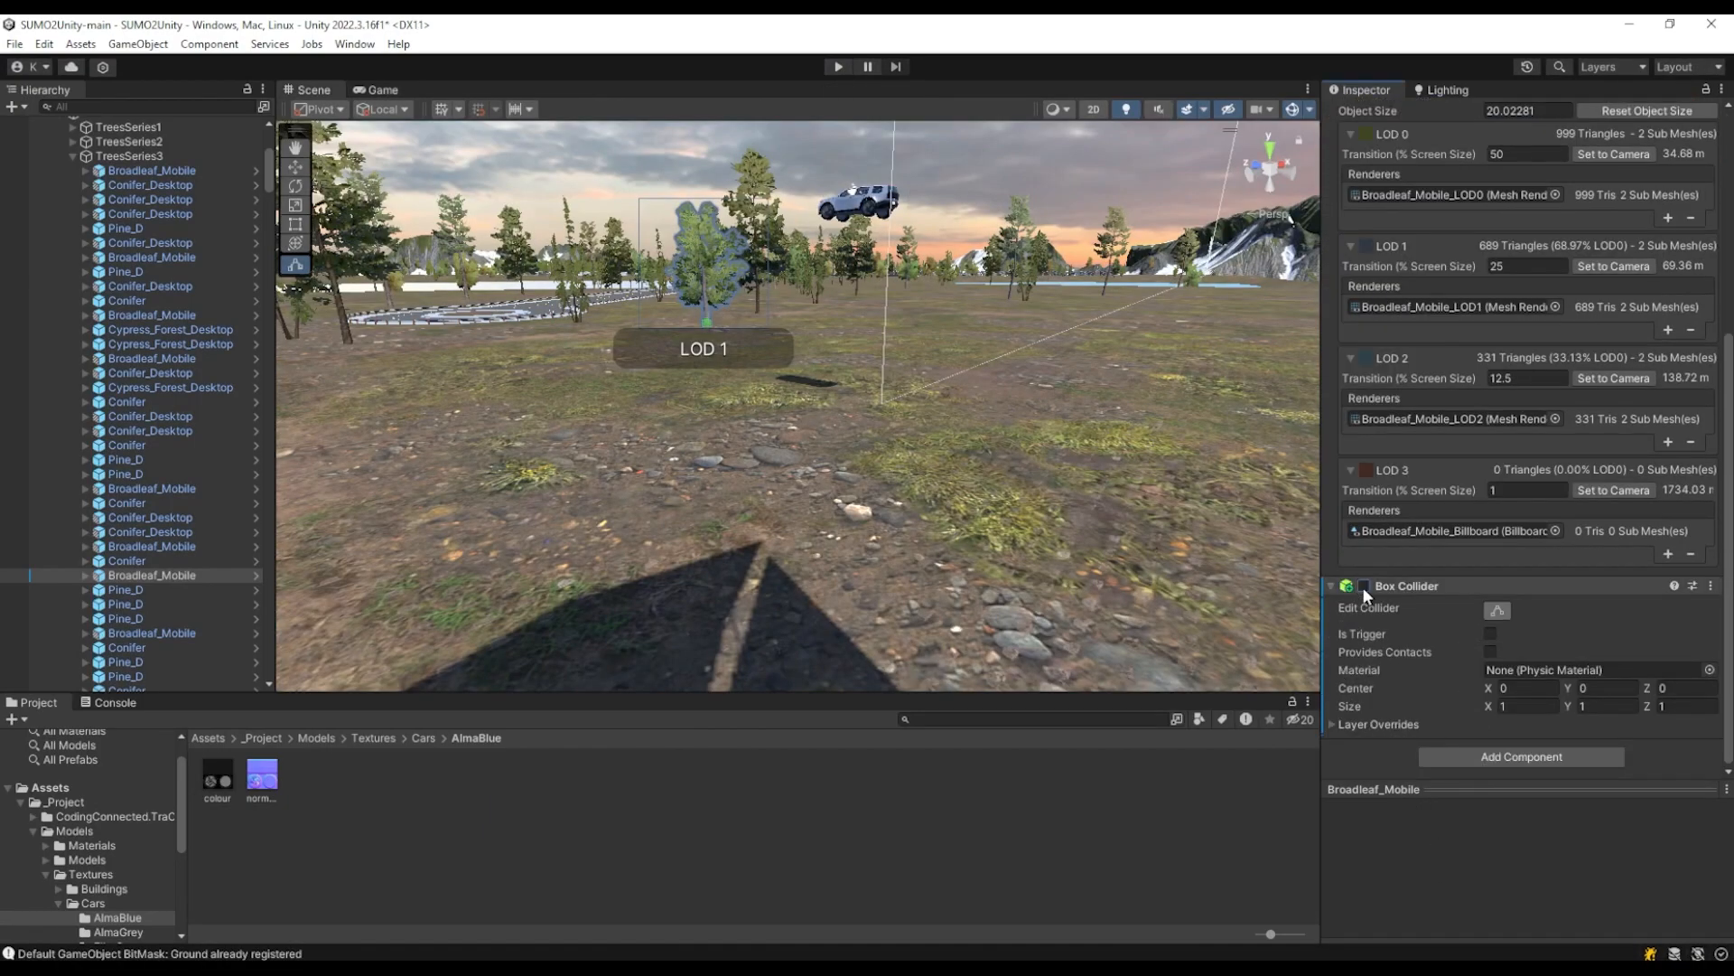
pyautogui.click(1710, 587)
pyautogui.click(1608, 643)
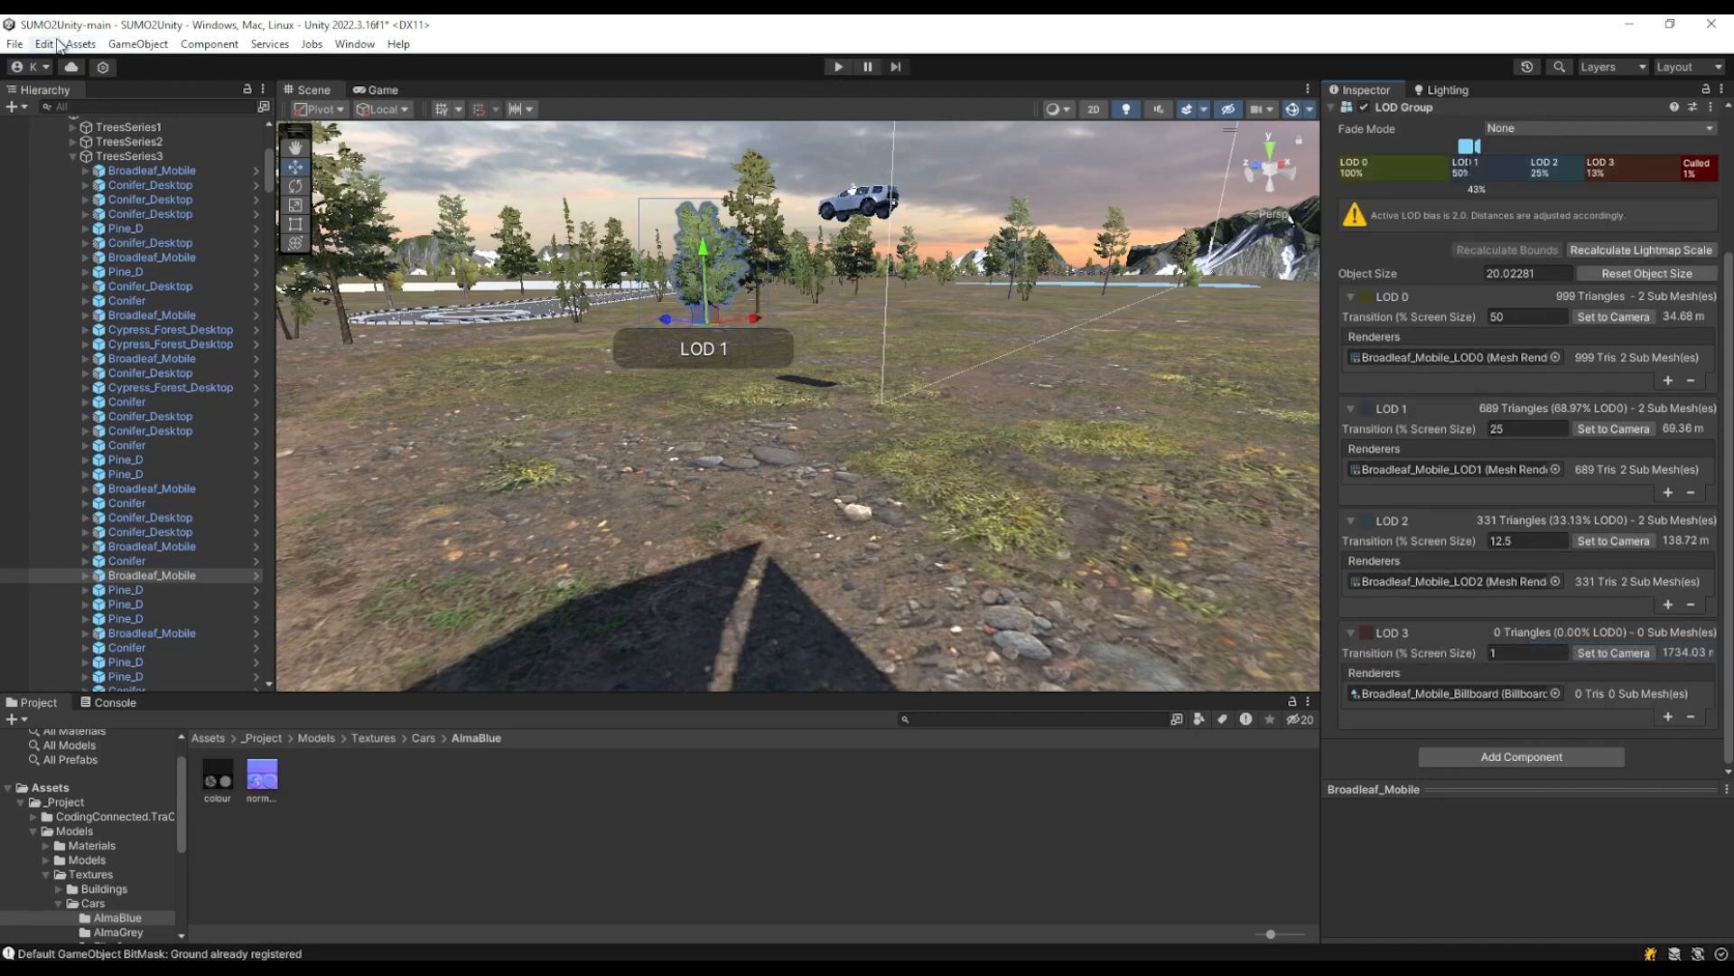
# Save the scene and test-drive the car at the tree without its collider in play mode, ending the run
pyautogui.click(14, 43)
pyautogui.click(47, 132)
pyautogui.click(836, 67)
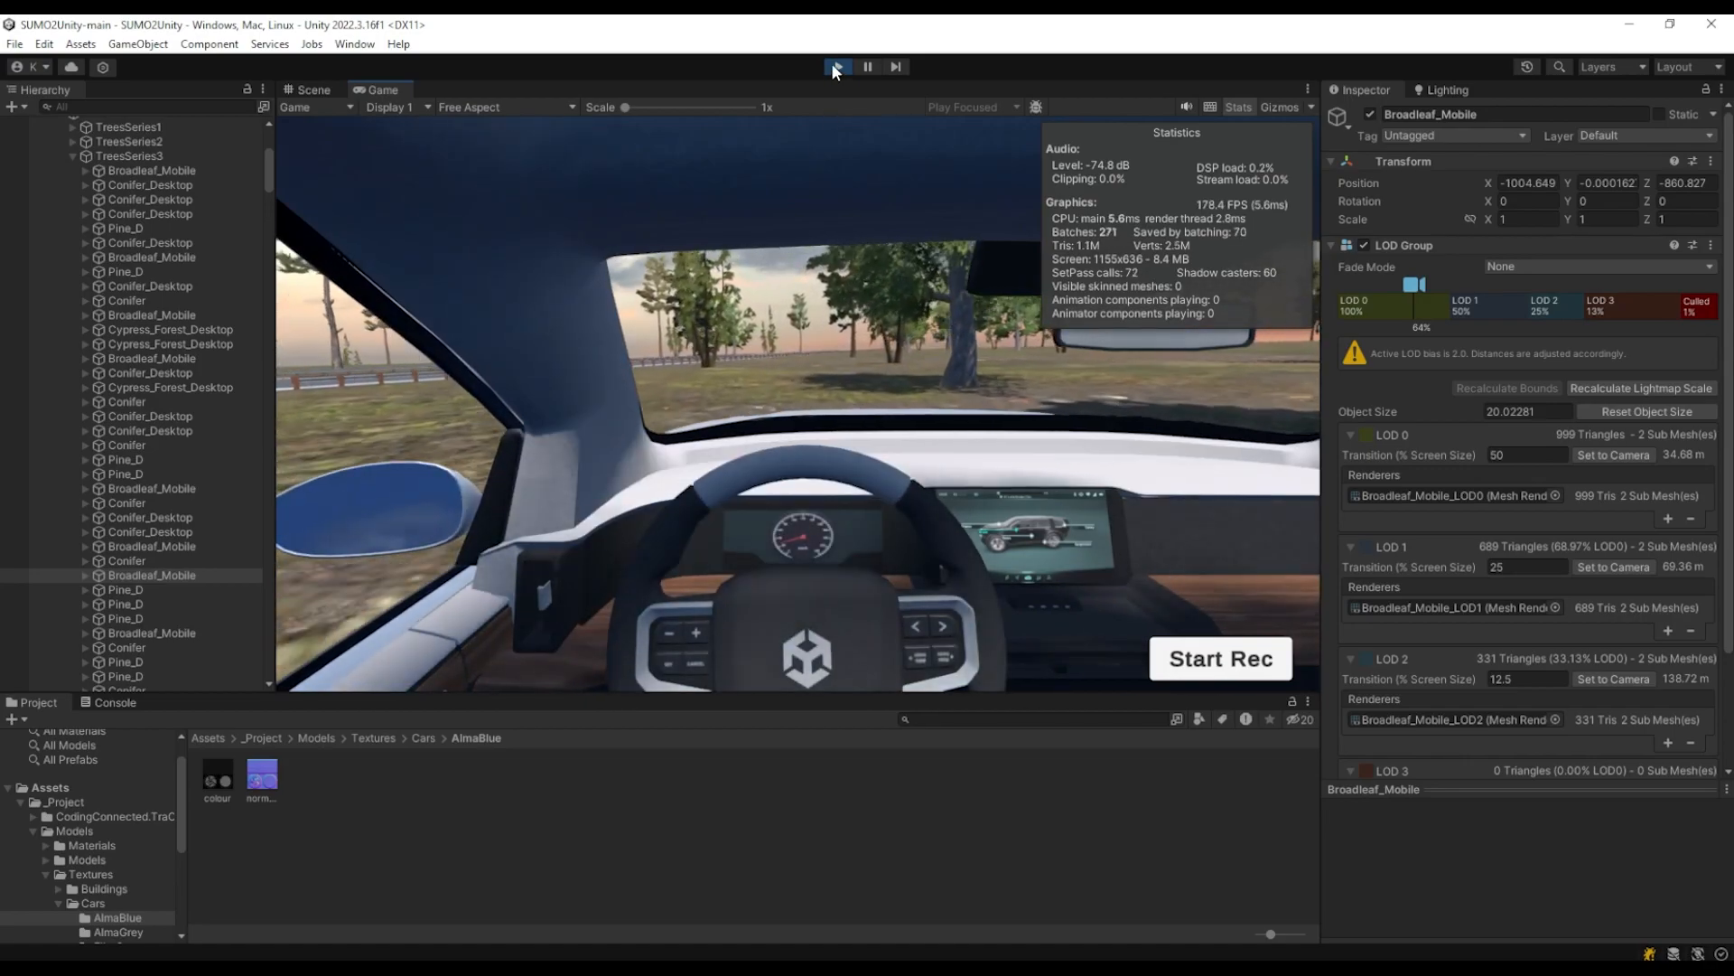
pyautogui.click(833, 66)
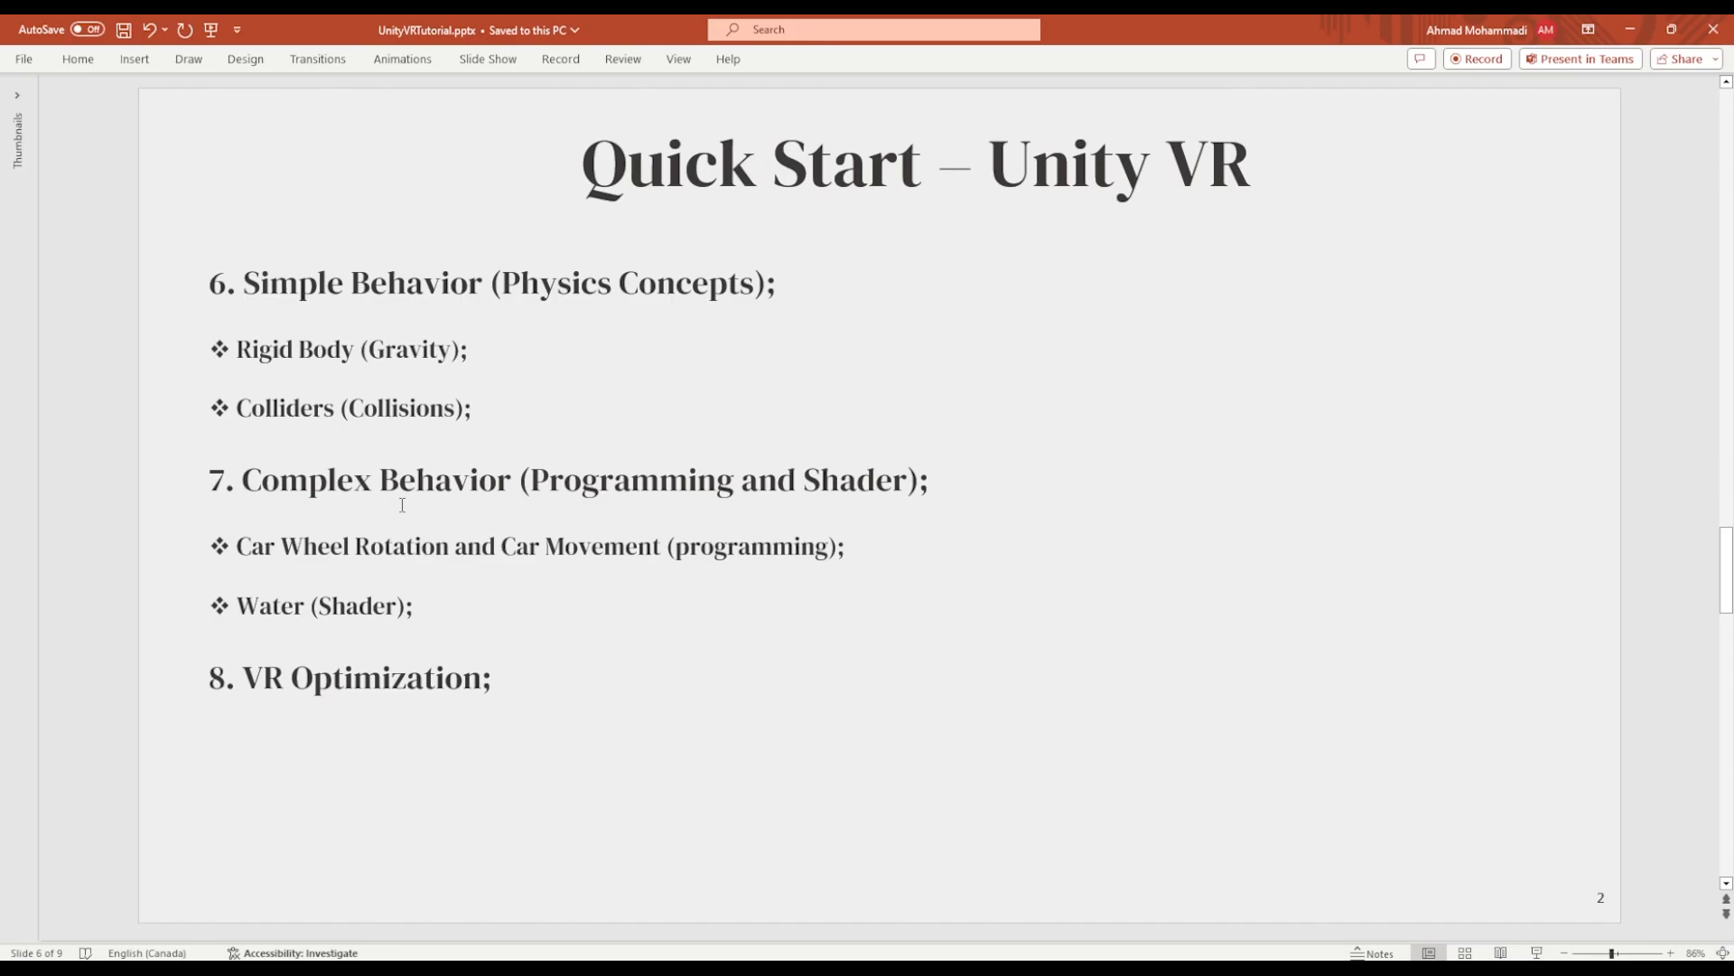
# Review the Behaviors and Quick Start slides of UnityVRTutorial.pptx, and return to Unity
pyautogui.scroll(4, 654, 767)
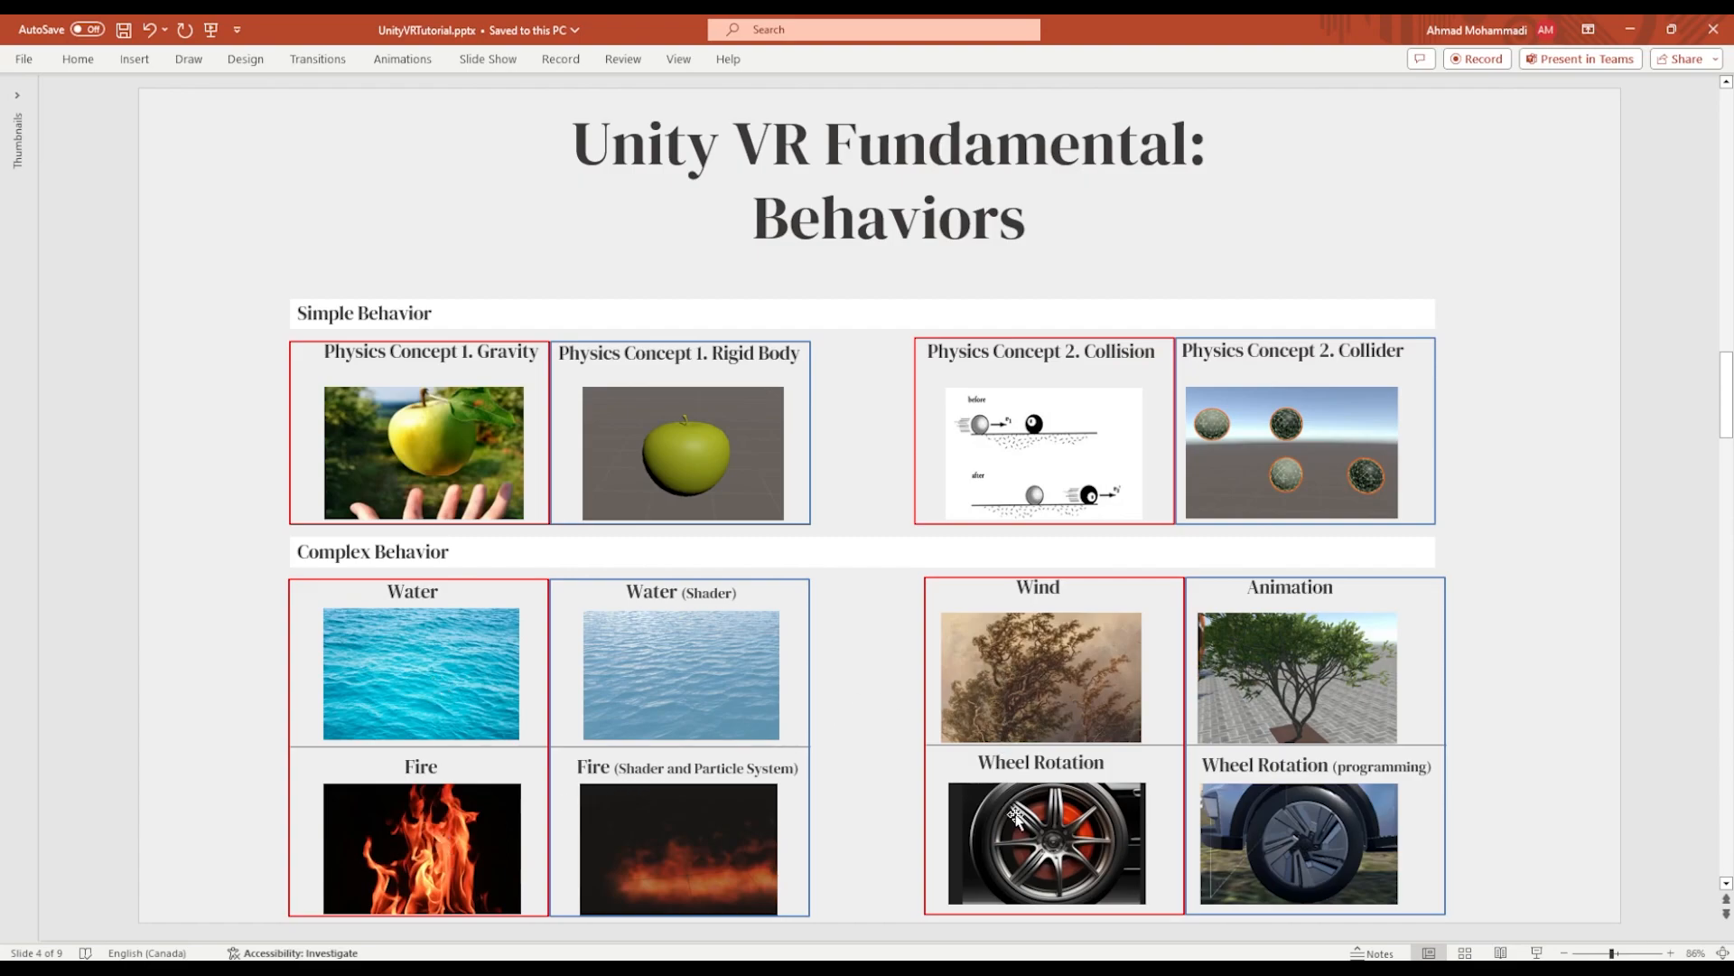
pyautogui.scroll(-2, 913, 801)
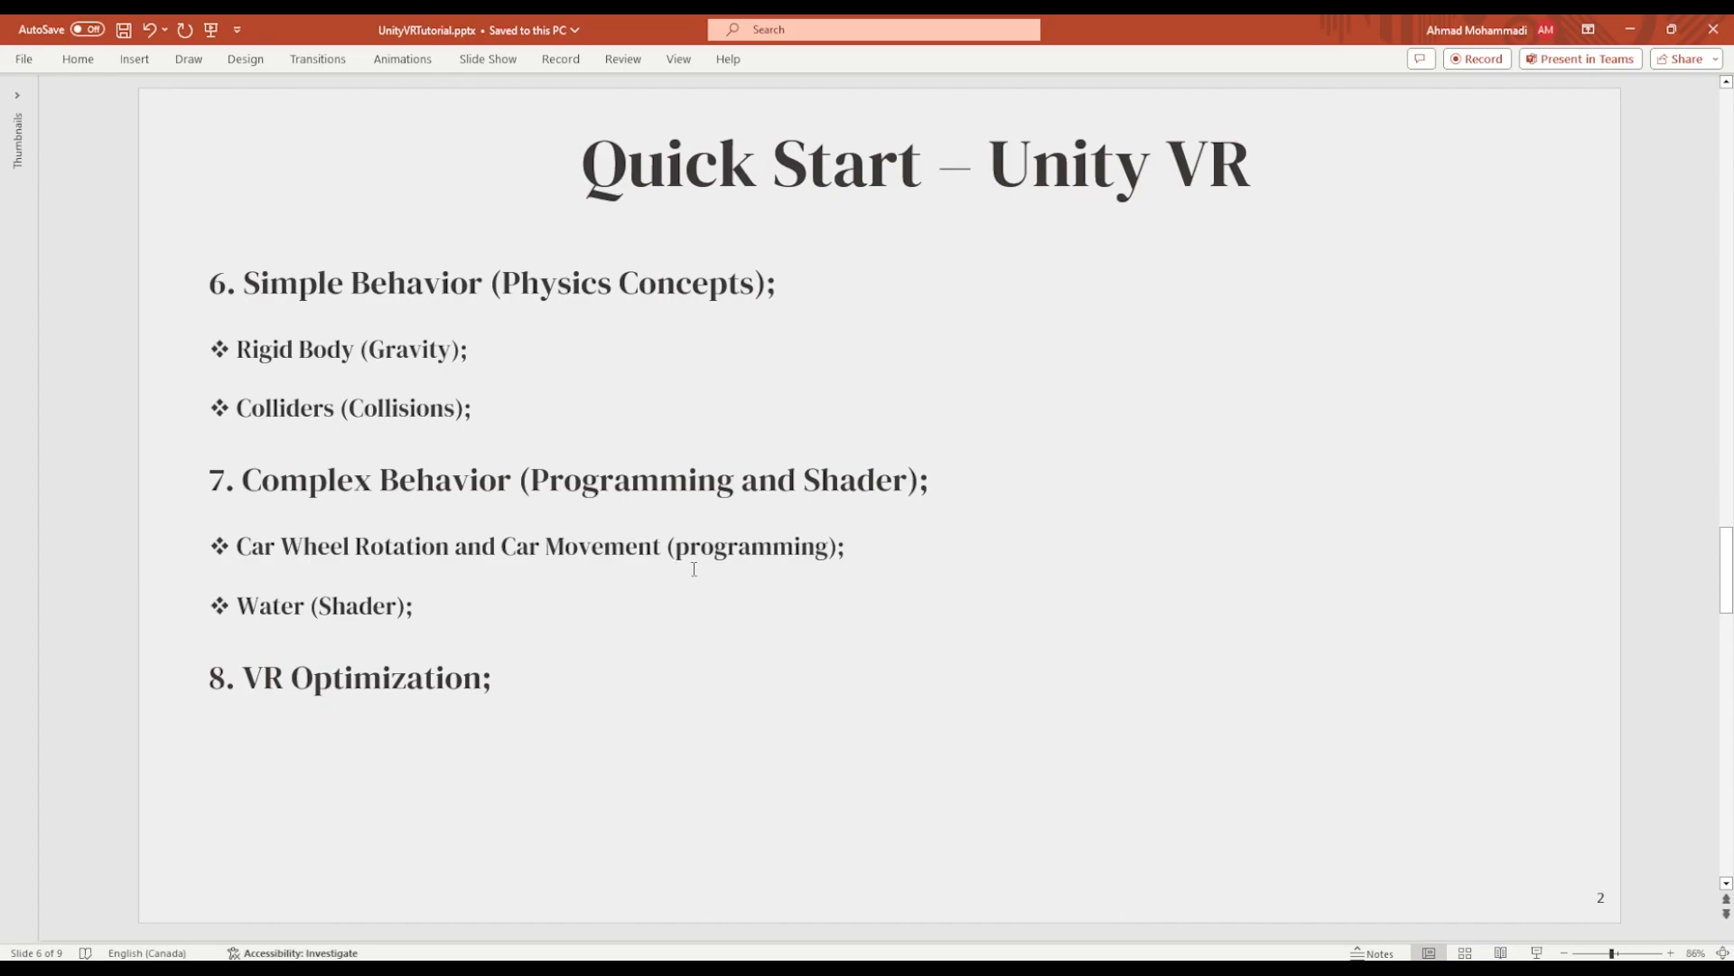
pyautogui.click(1630, 30)
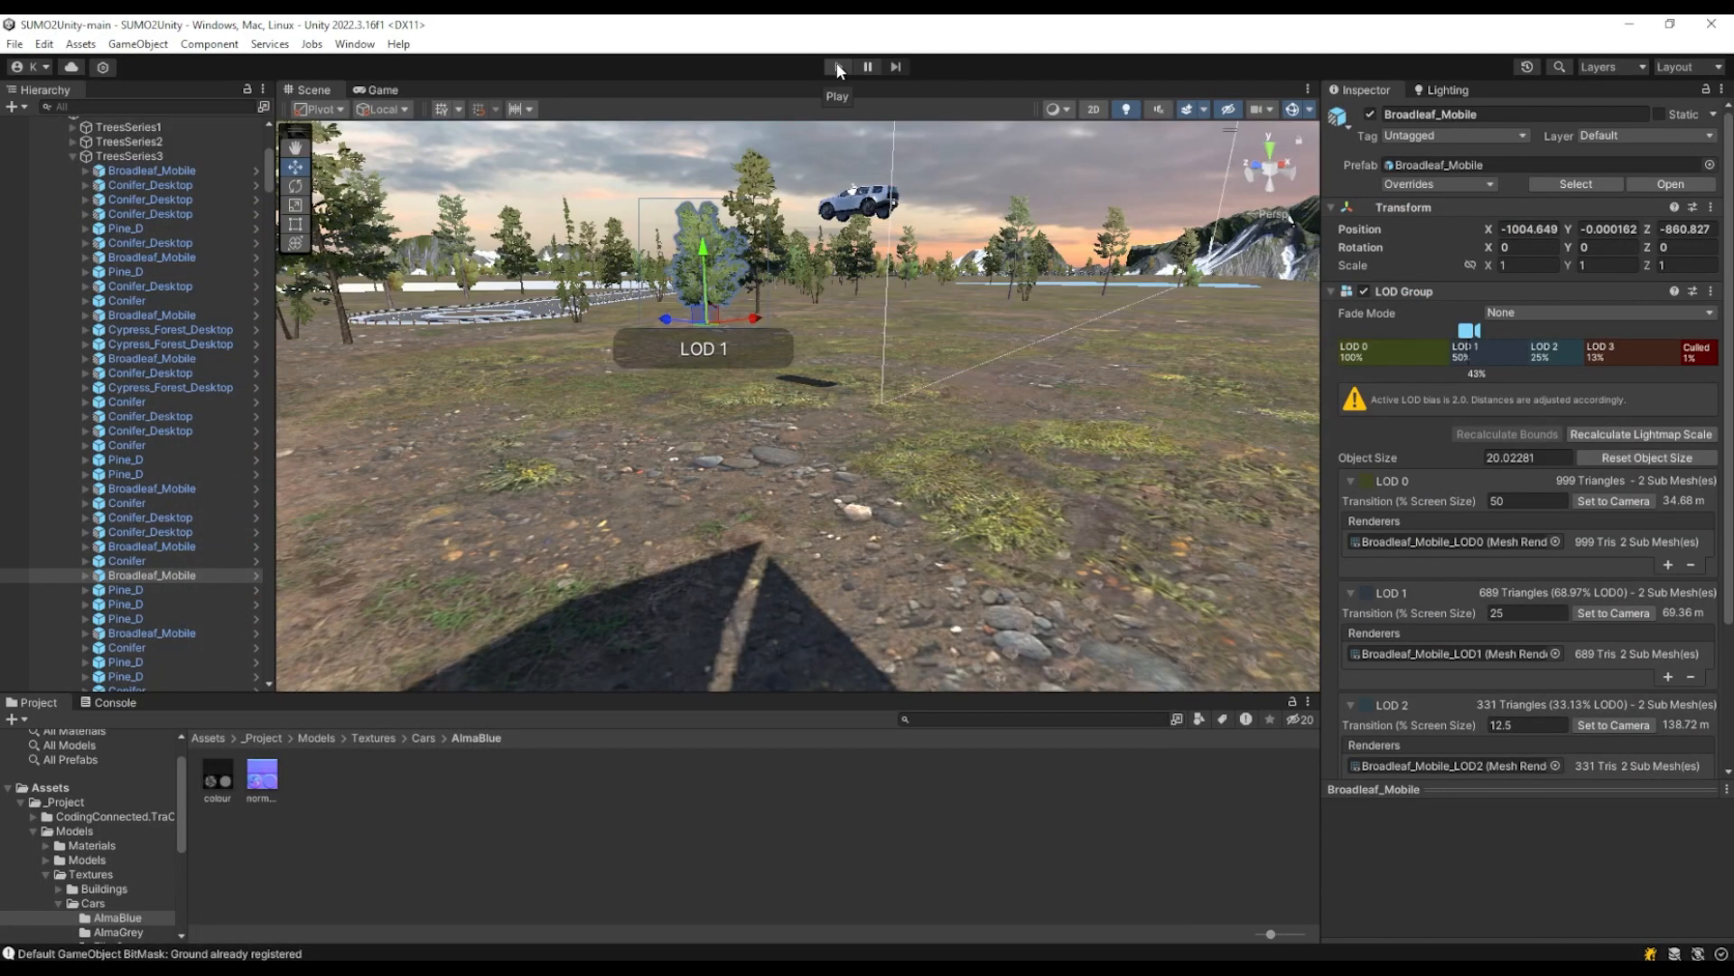
# Run the scene, examine the car's movement and wheels up close in the Scene view, and end play mode
pyautogui.click(72, 156)
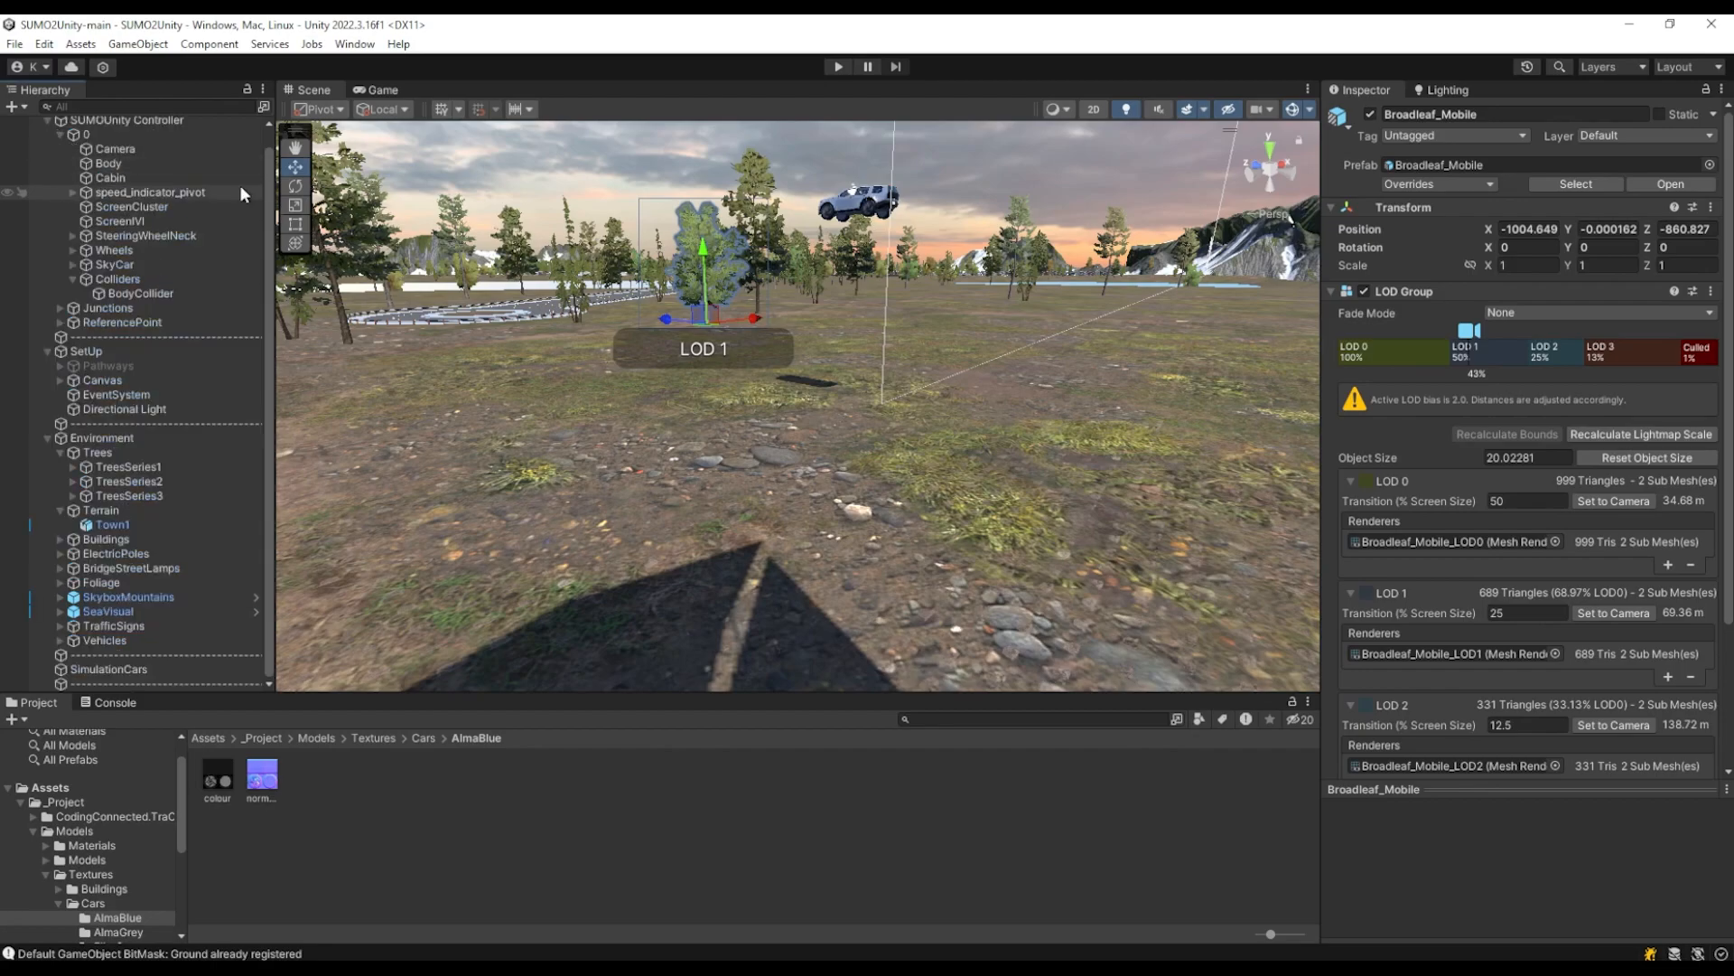
pyautogui.click(838, 67)
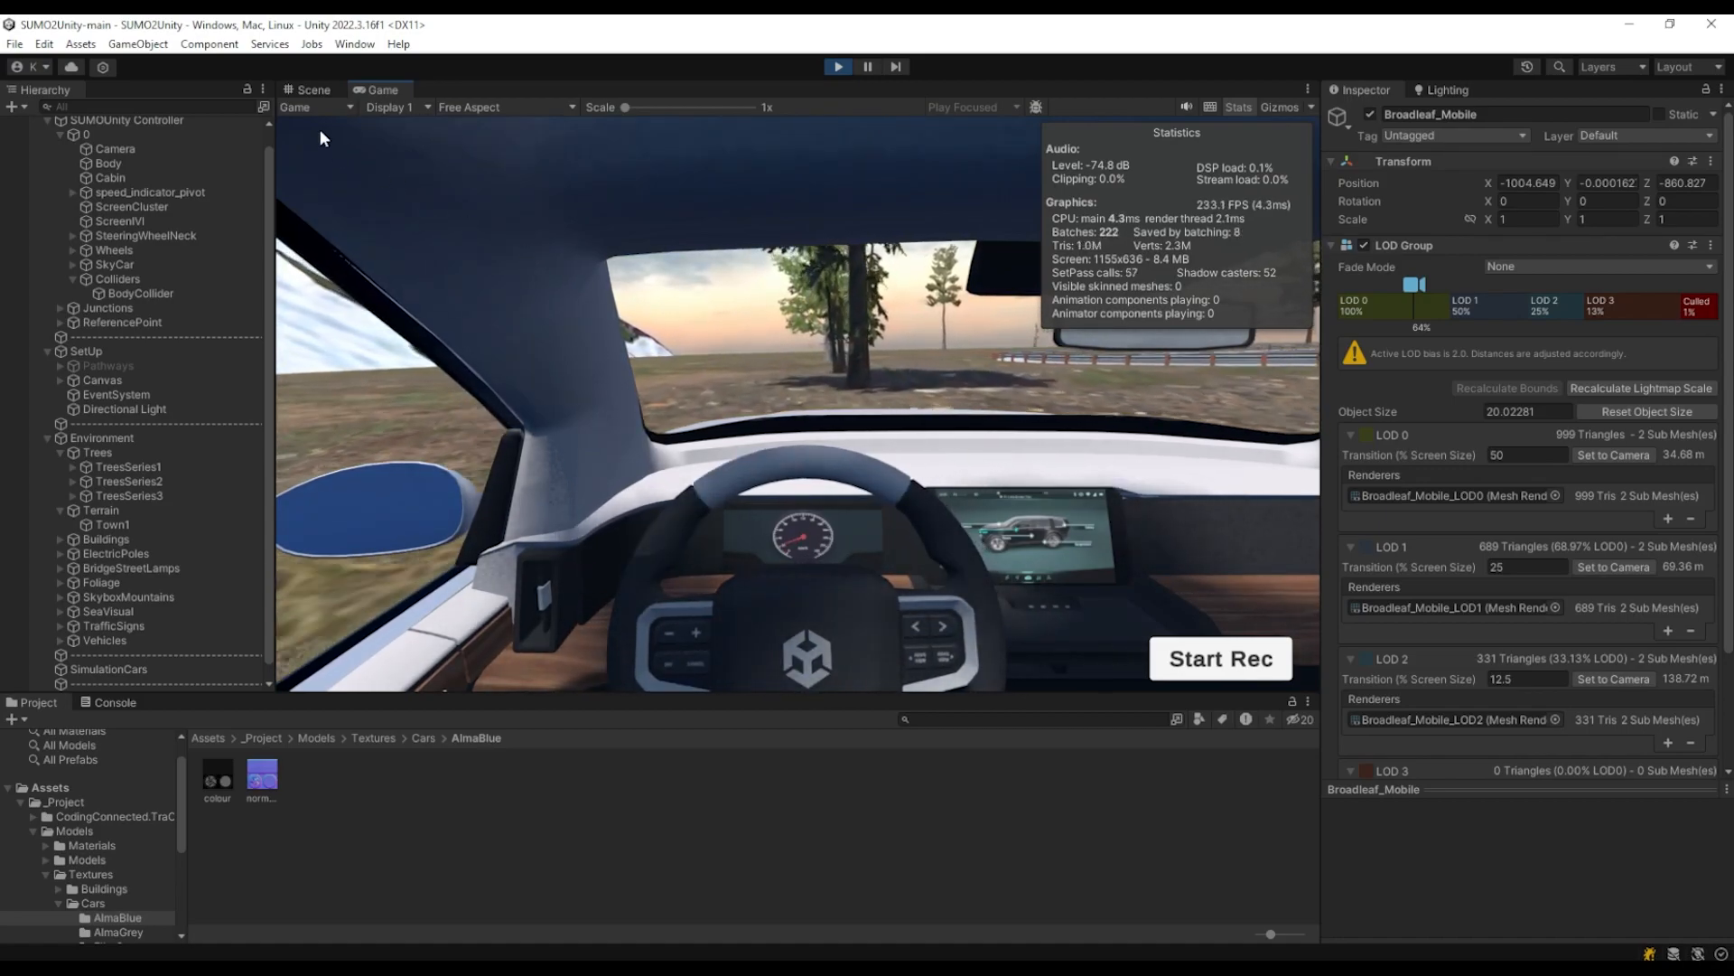
pyautogui.click(309, 91)
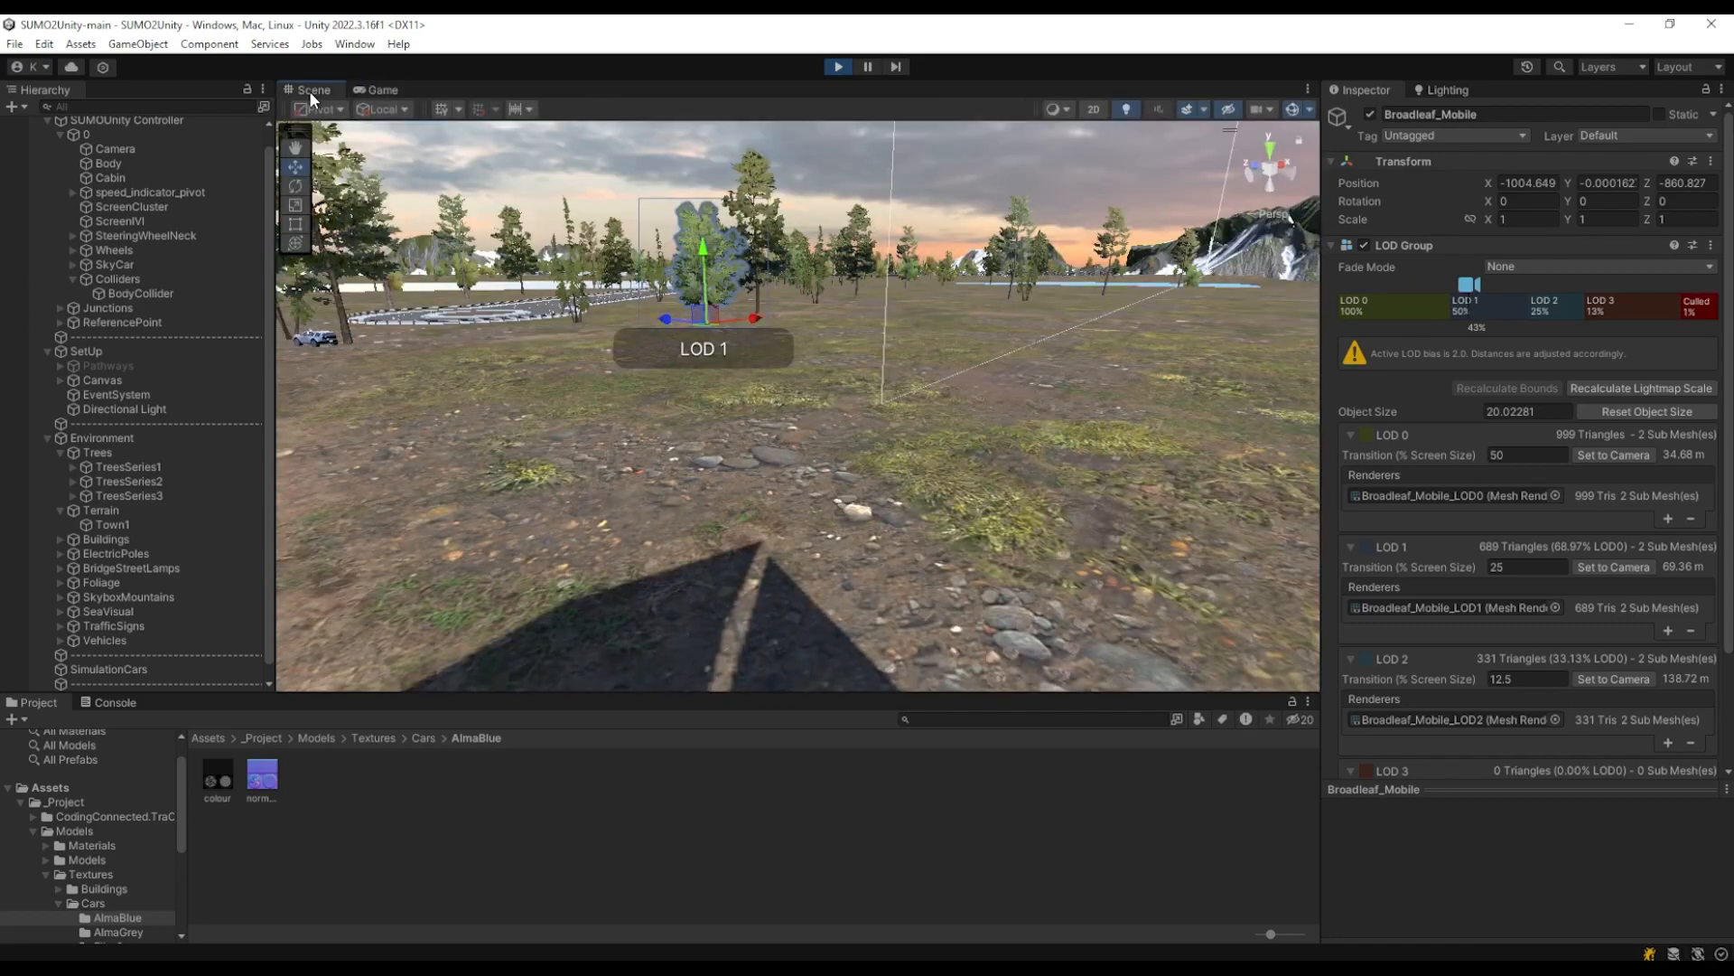
pyautogui.moveTo(630, 415); pyautogui.dragTo(462, 355, button='right')
pyautogui.press('w')
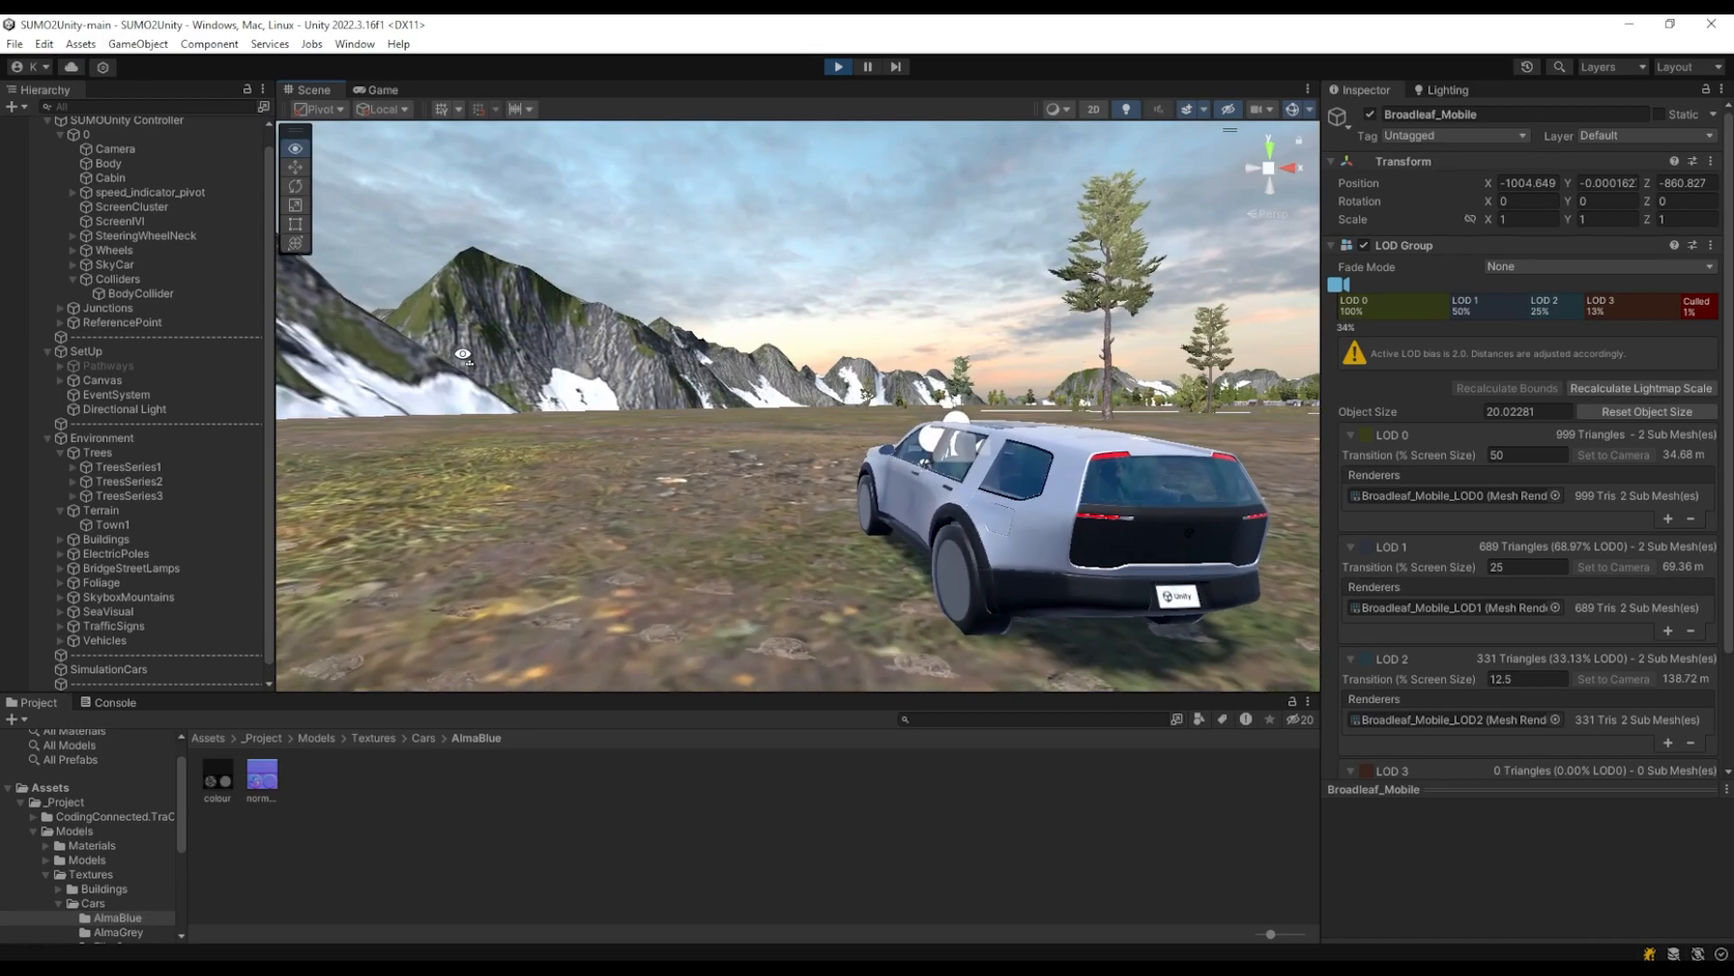
pyautogui.press('w')
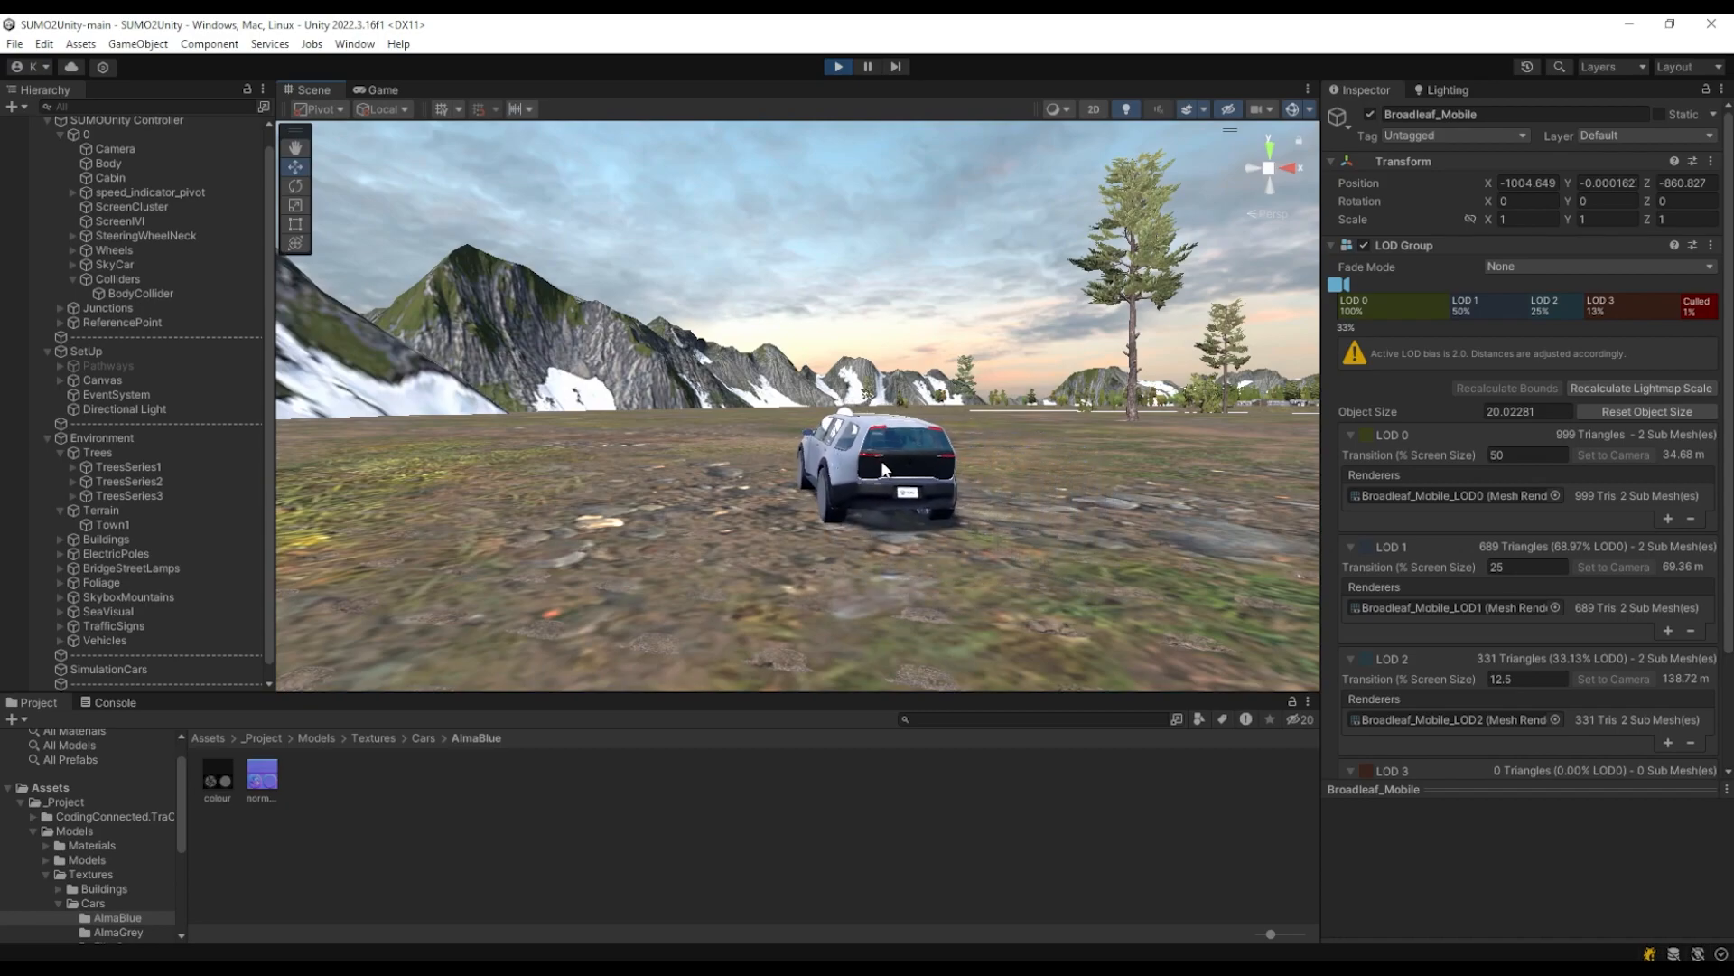
pyautogui.click(836, 66)
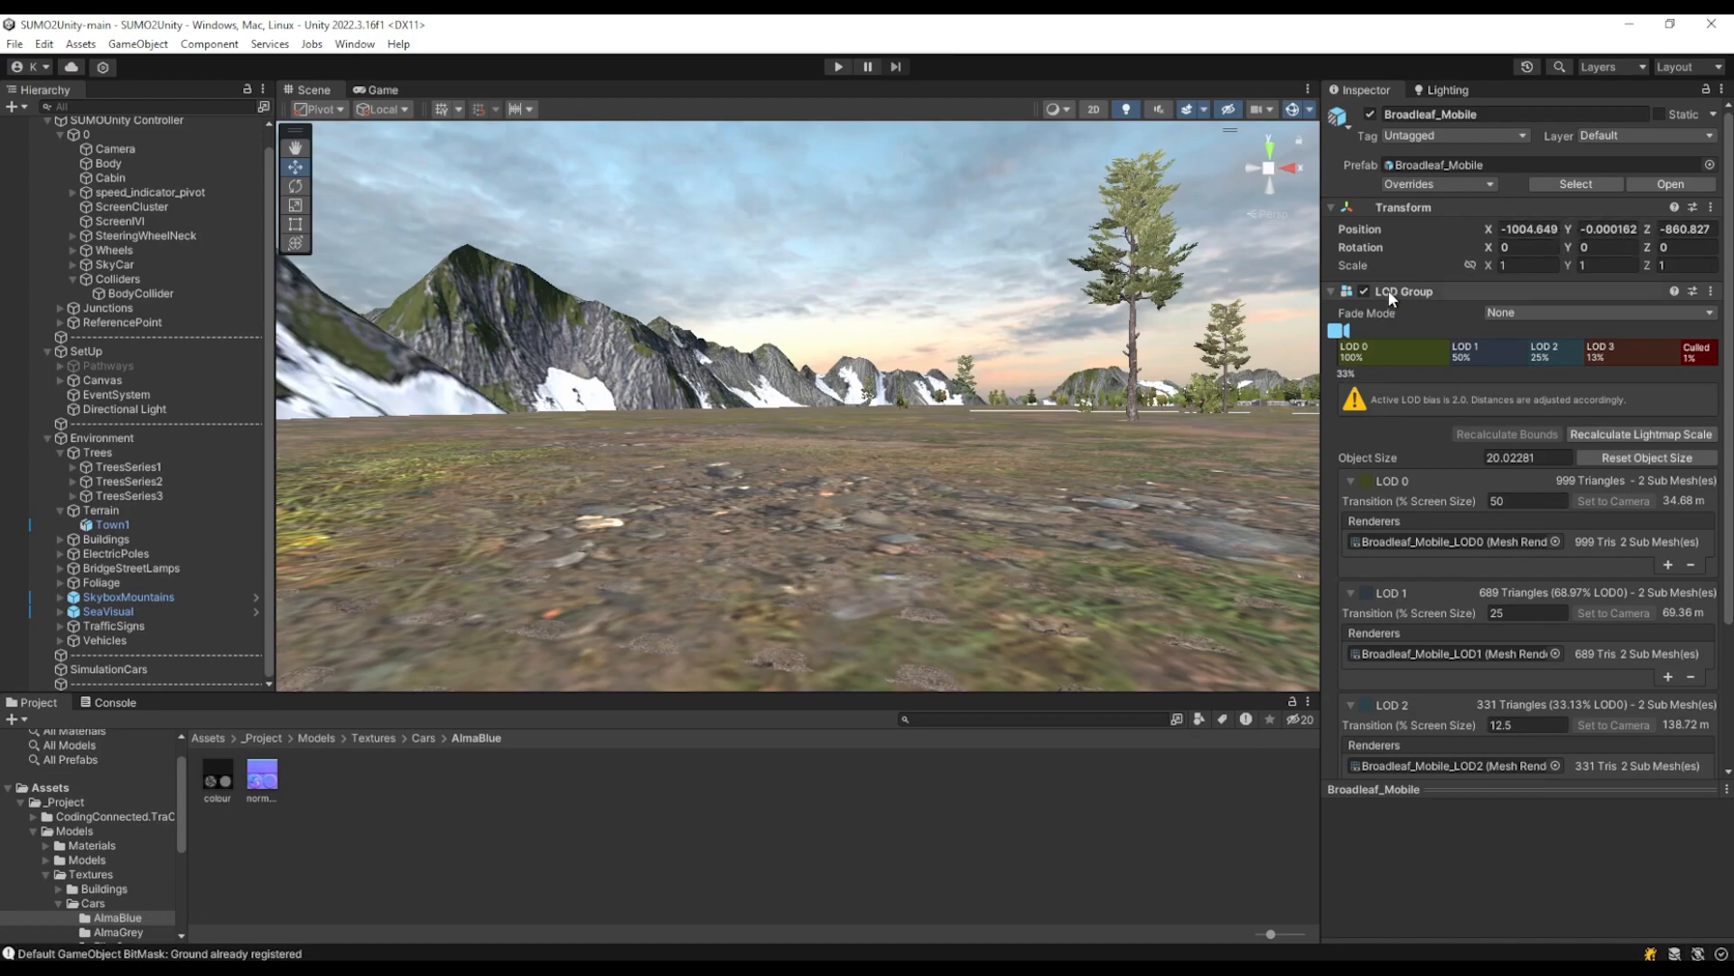
# Inspect the Rigidbody and Car Controller script settings of the car object 0
pyautogui.click(115, 131)
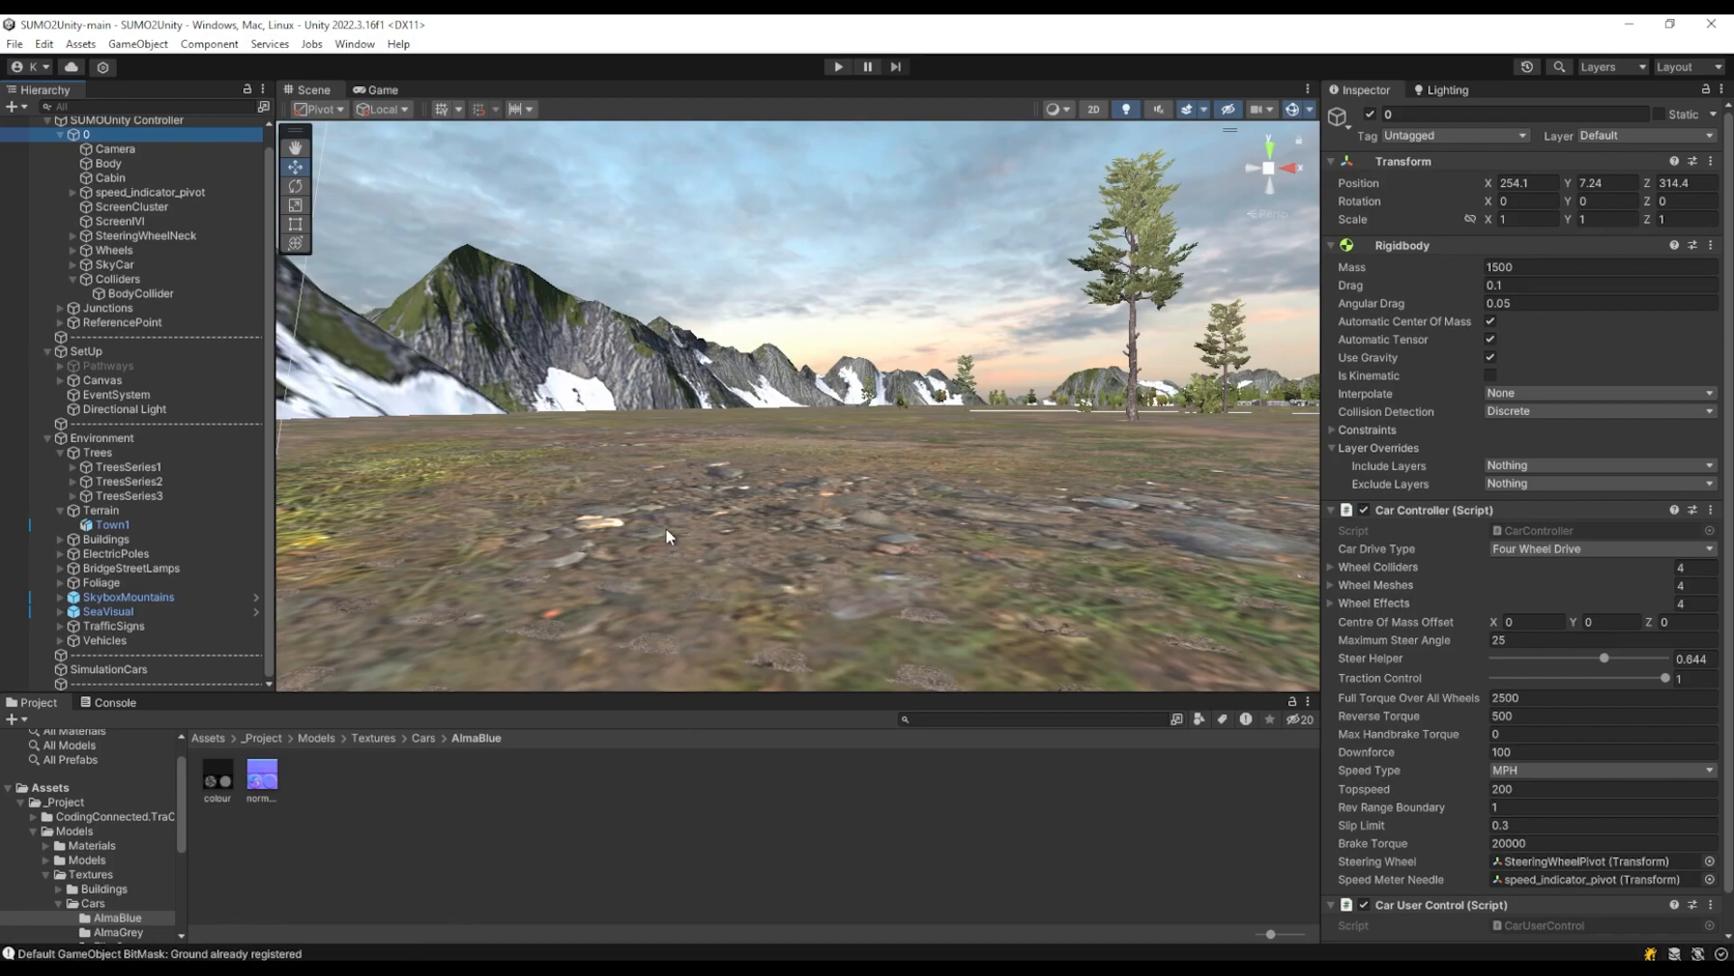
pyautogui.moveTo(666, 530); pyautogui.dragTo(1155, 553, button='right')
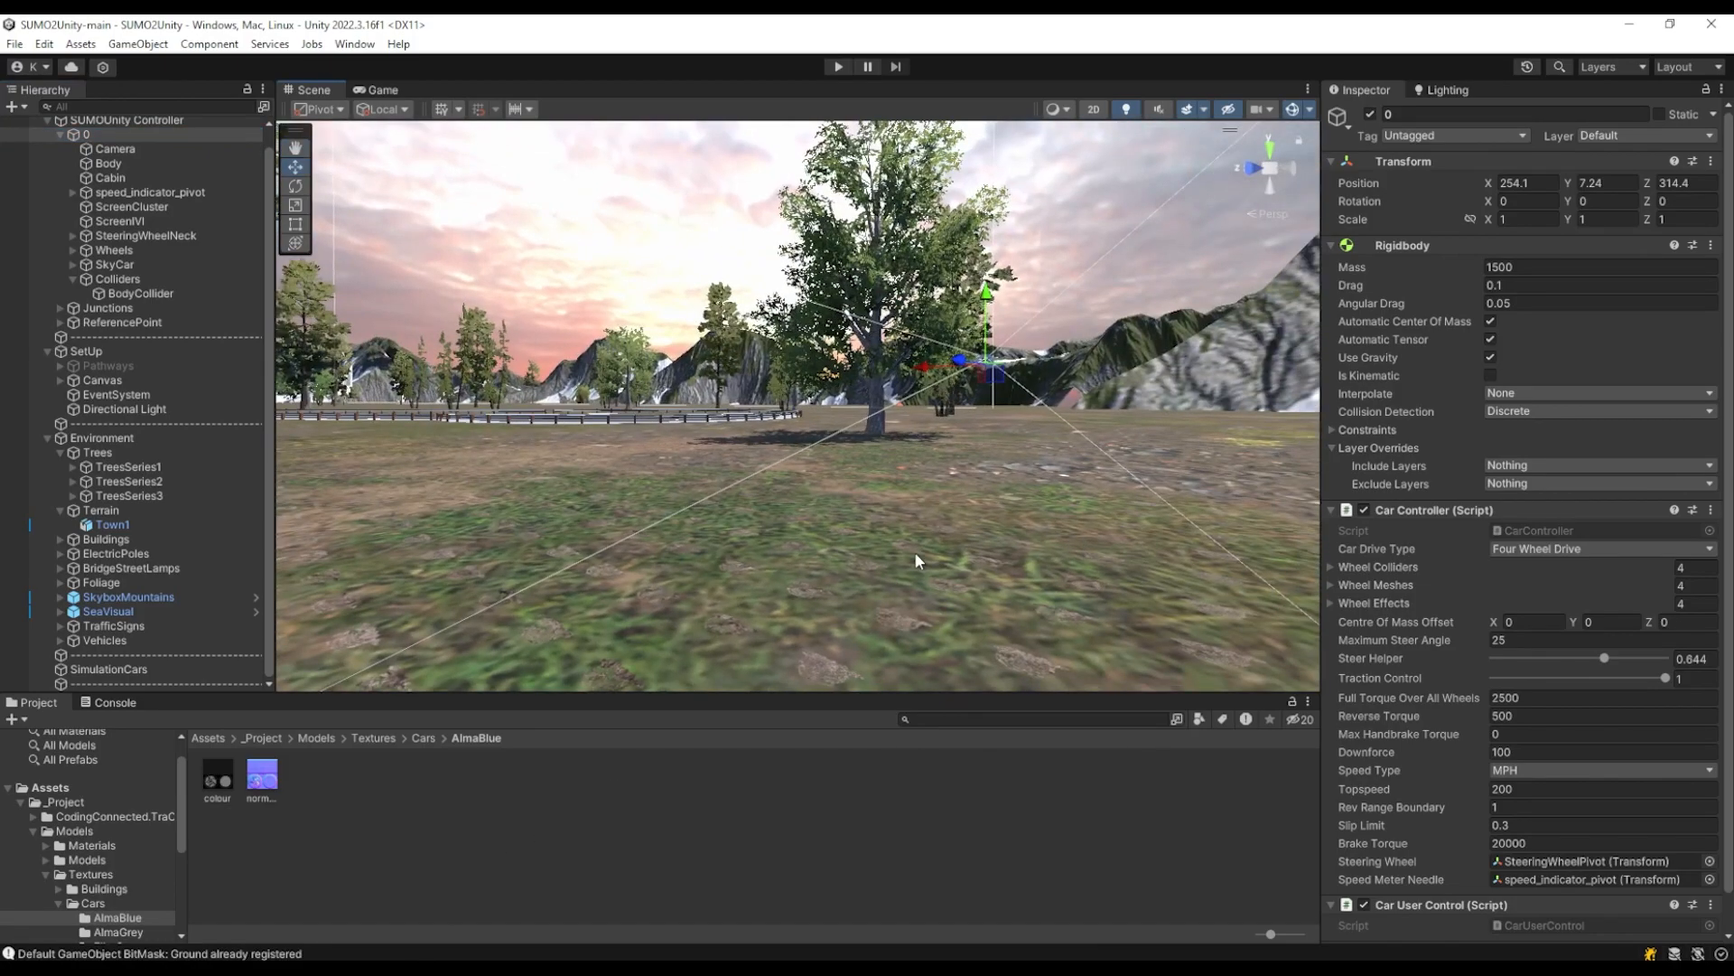
pyautogui.moveTo(914, 551); pyautogui.dragTo(980, 549, button='right')
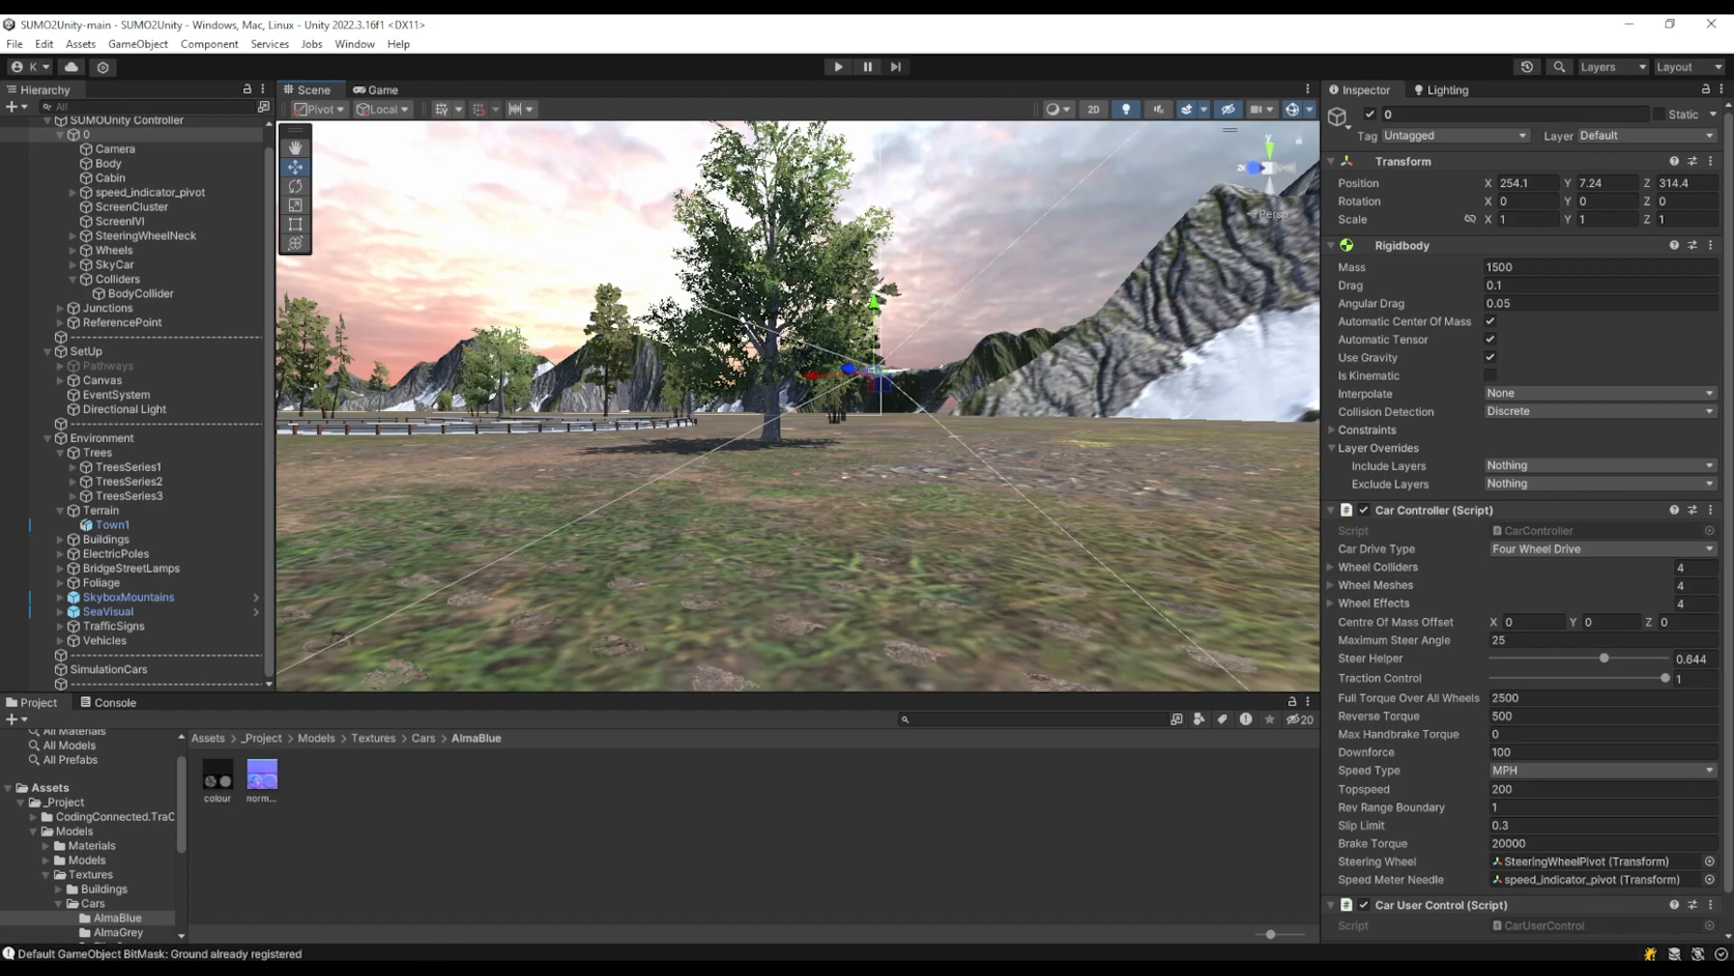
# Check the Quick Start outline in the PowerPoint presentation and switch back to Unity
pyautogui.moveTo(386, 969)
pyautogui.click(387, 895)
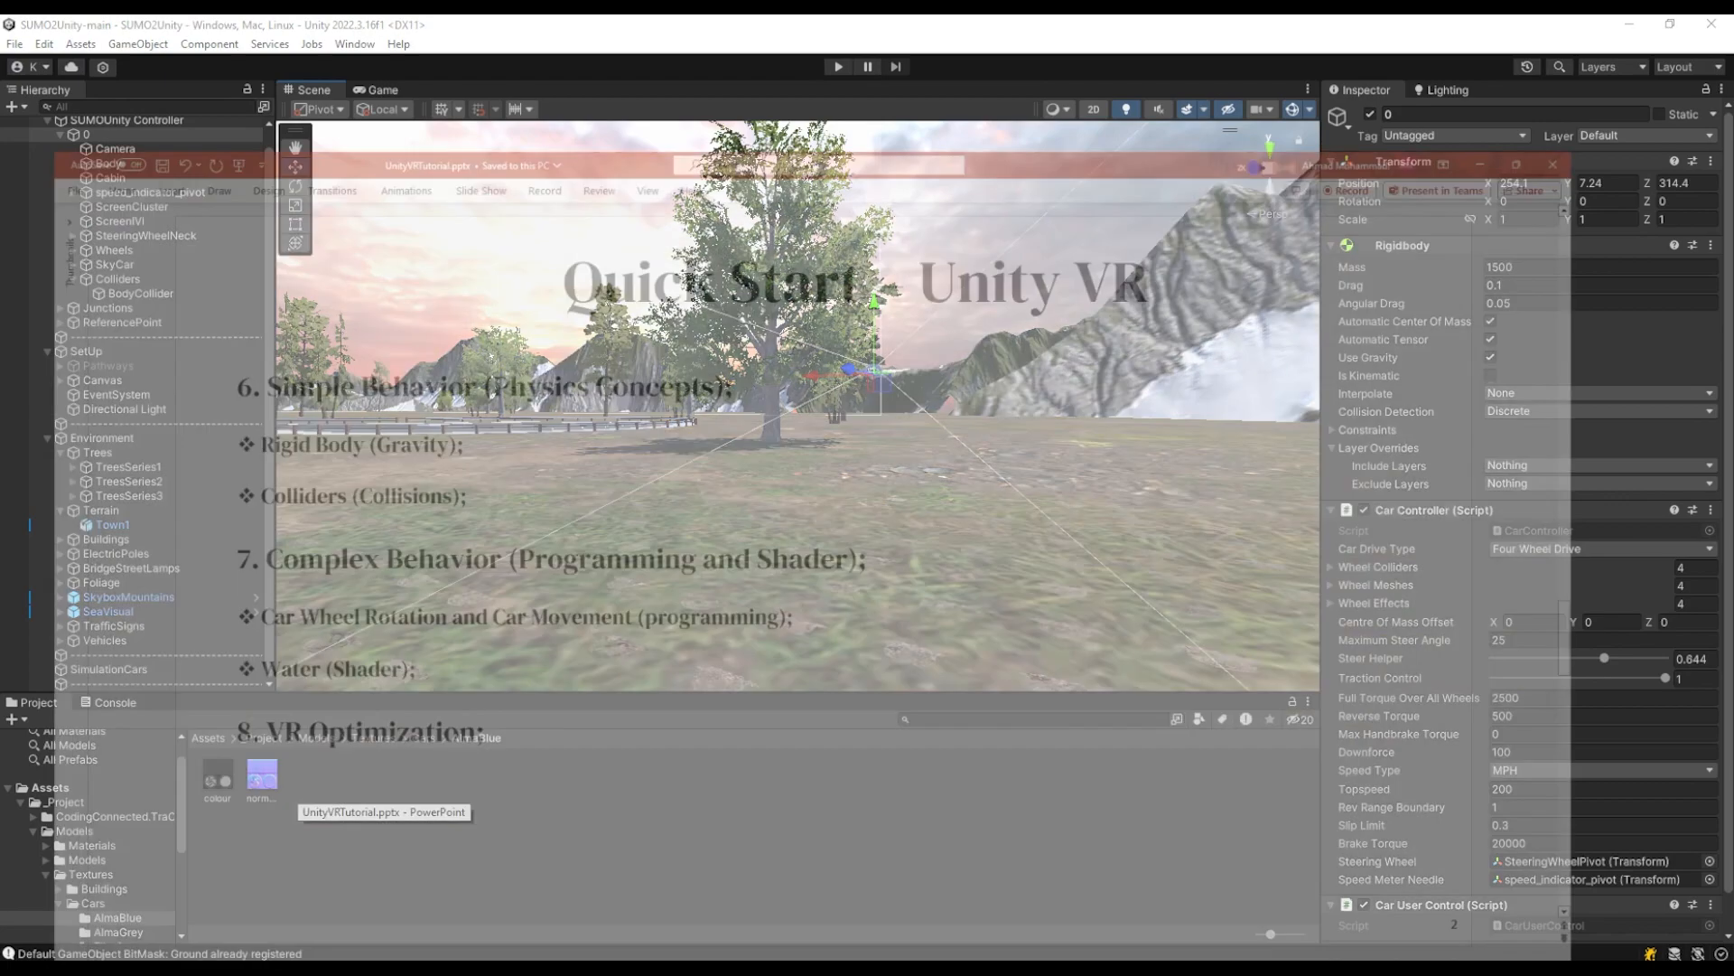
pyautogui.hotkey('alt', 'Tab')
# Select the Environment object and frame it in the Scene view
pyautogui.moveTo(625, 506); pyautogui.dragTo(404, 454, button='right')
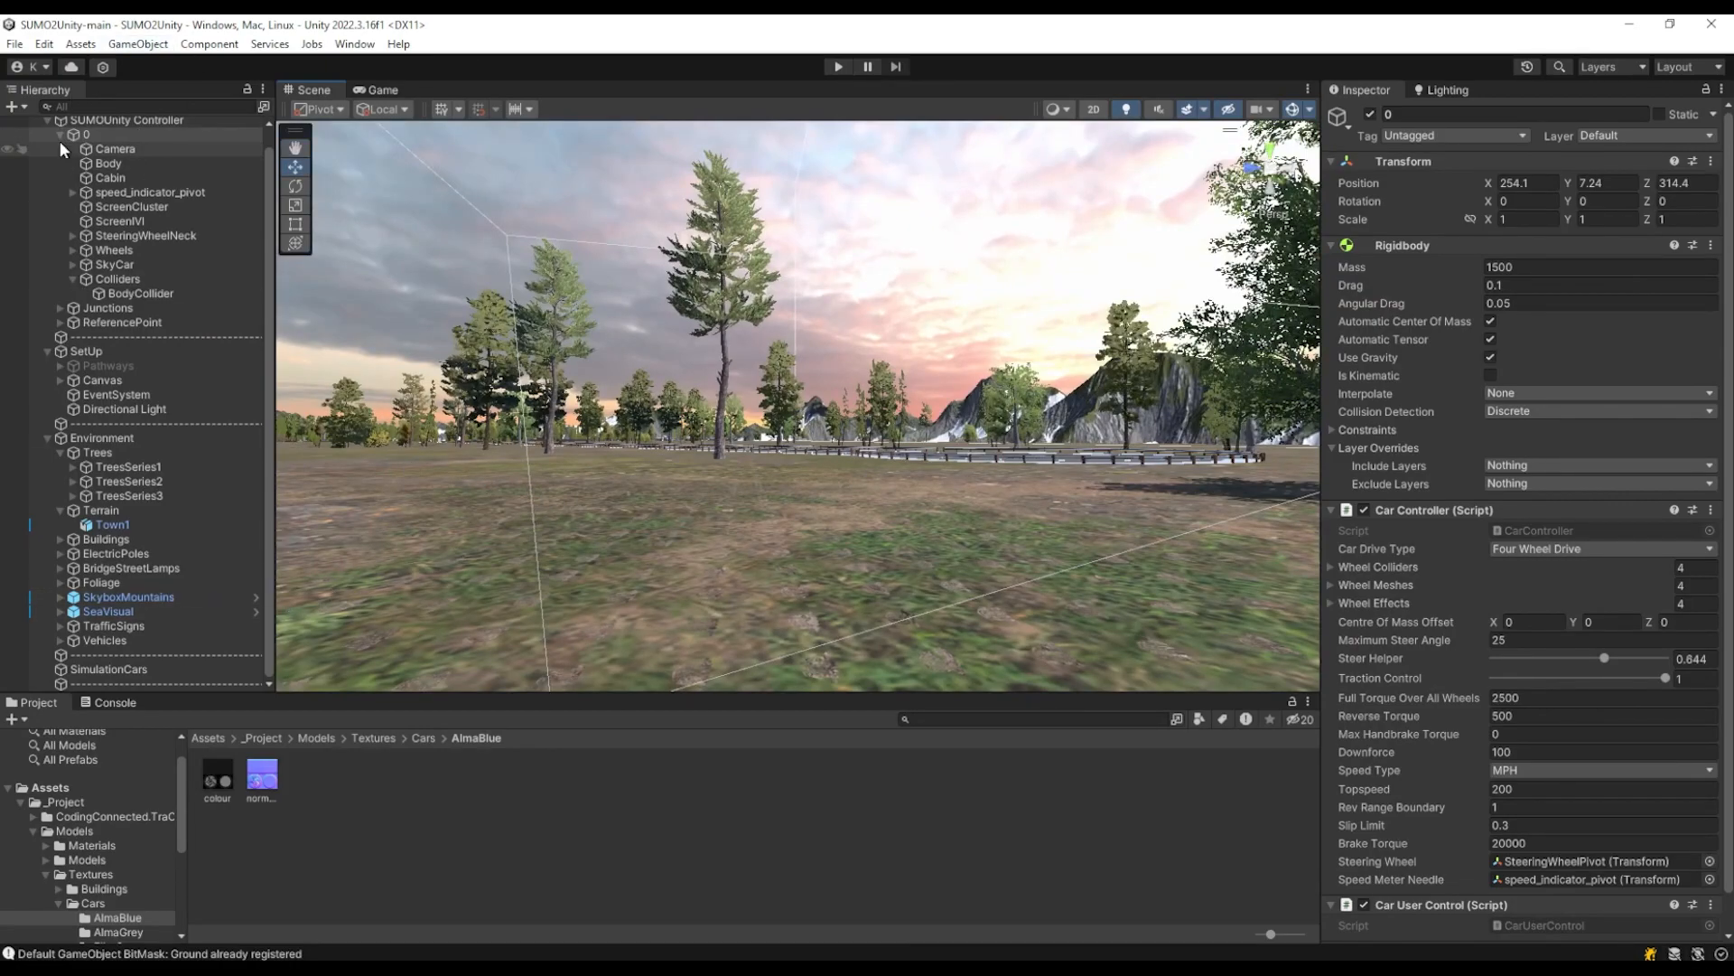
pyautogui.click(83, 439)
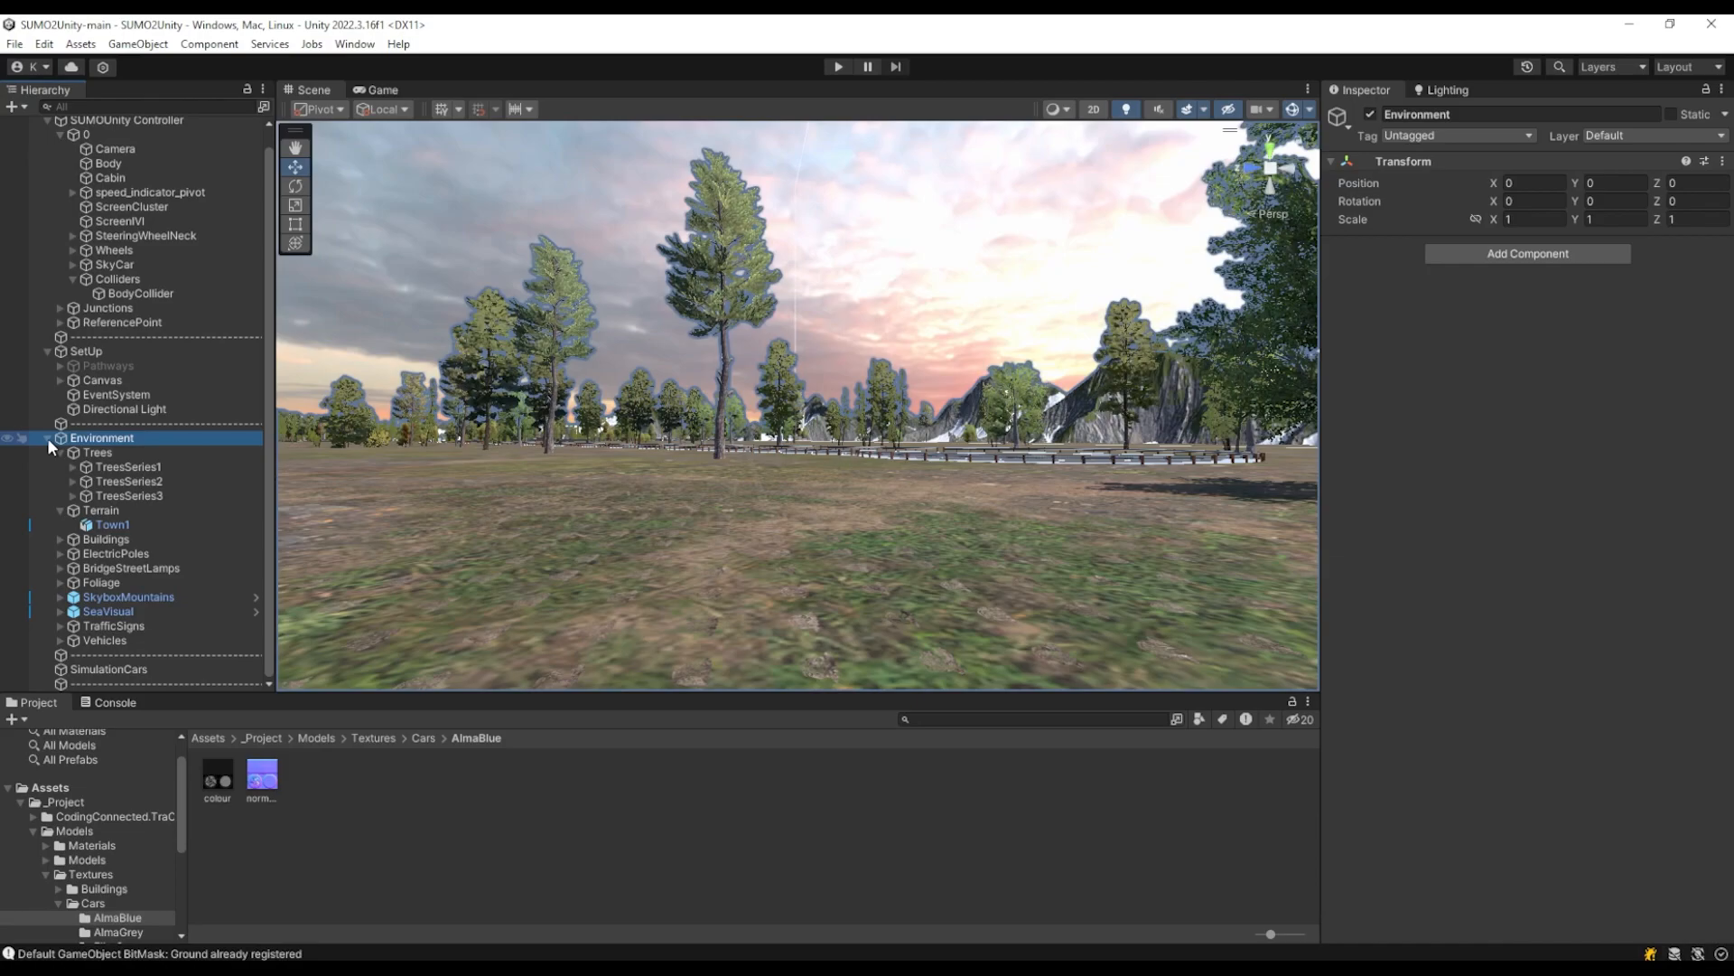
pyautogui.click(47, 437)
pyautogui.press('f')
pyautogui.click(47, 453)
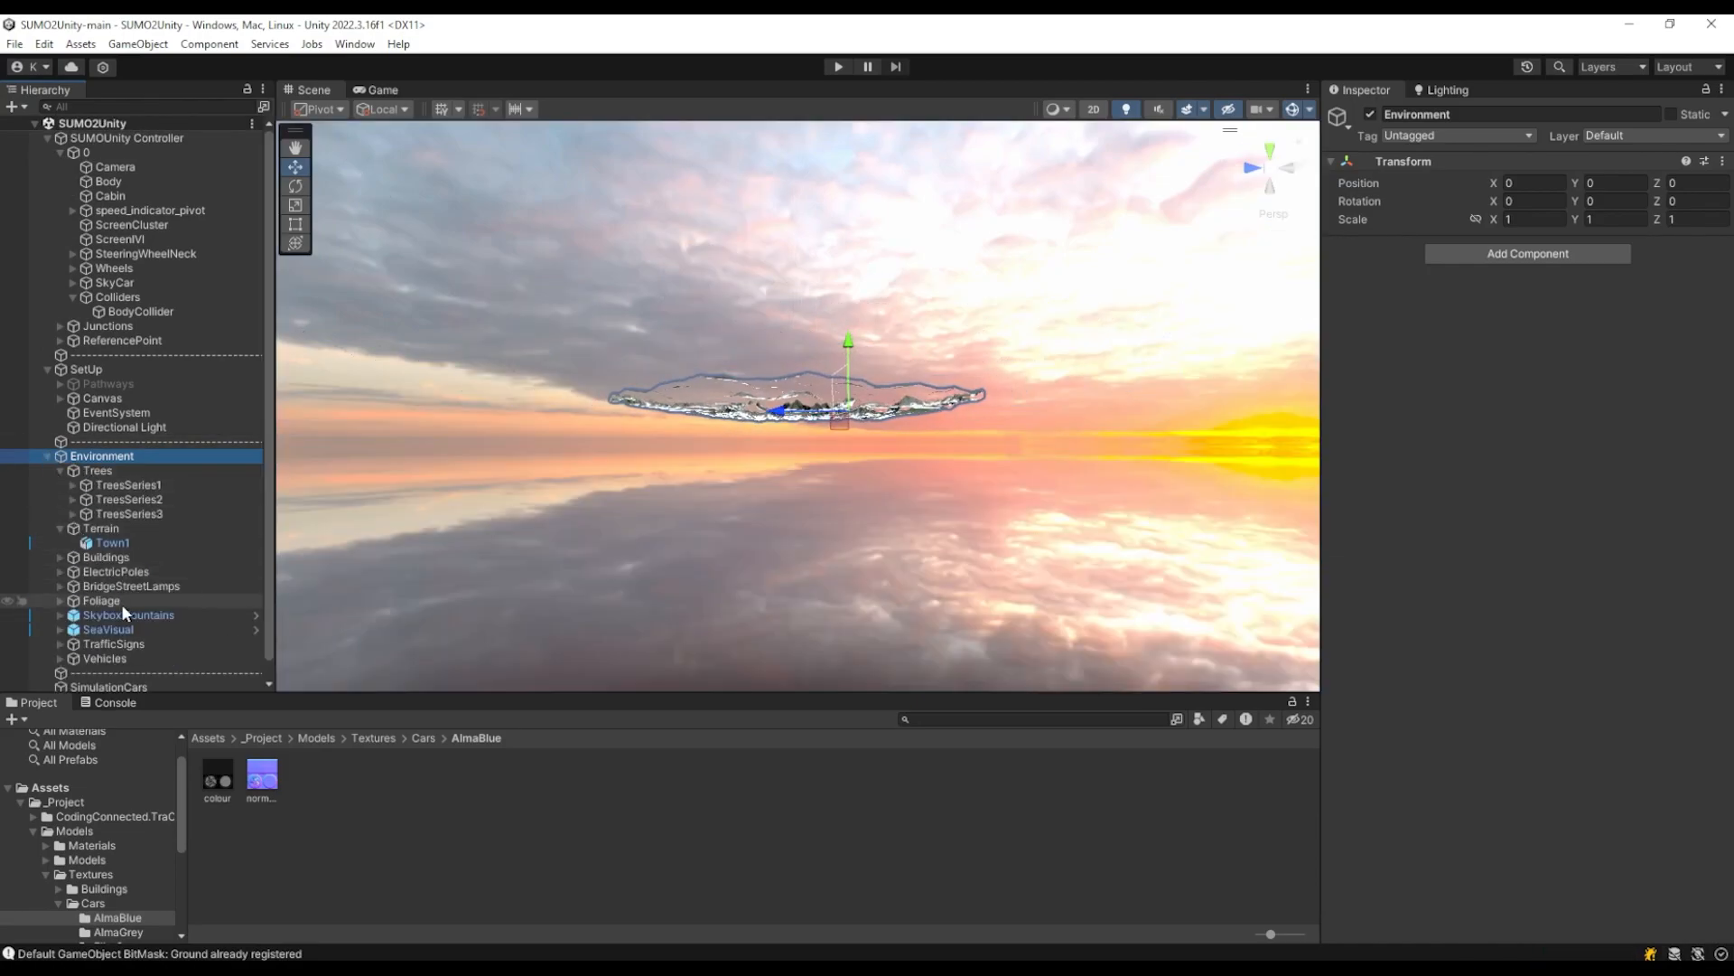
# Select the SeaVisual object and examine its water surface up close in the Scene view
pyautogui.click(112, 629)
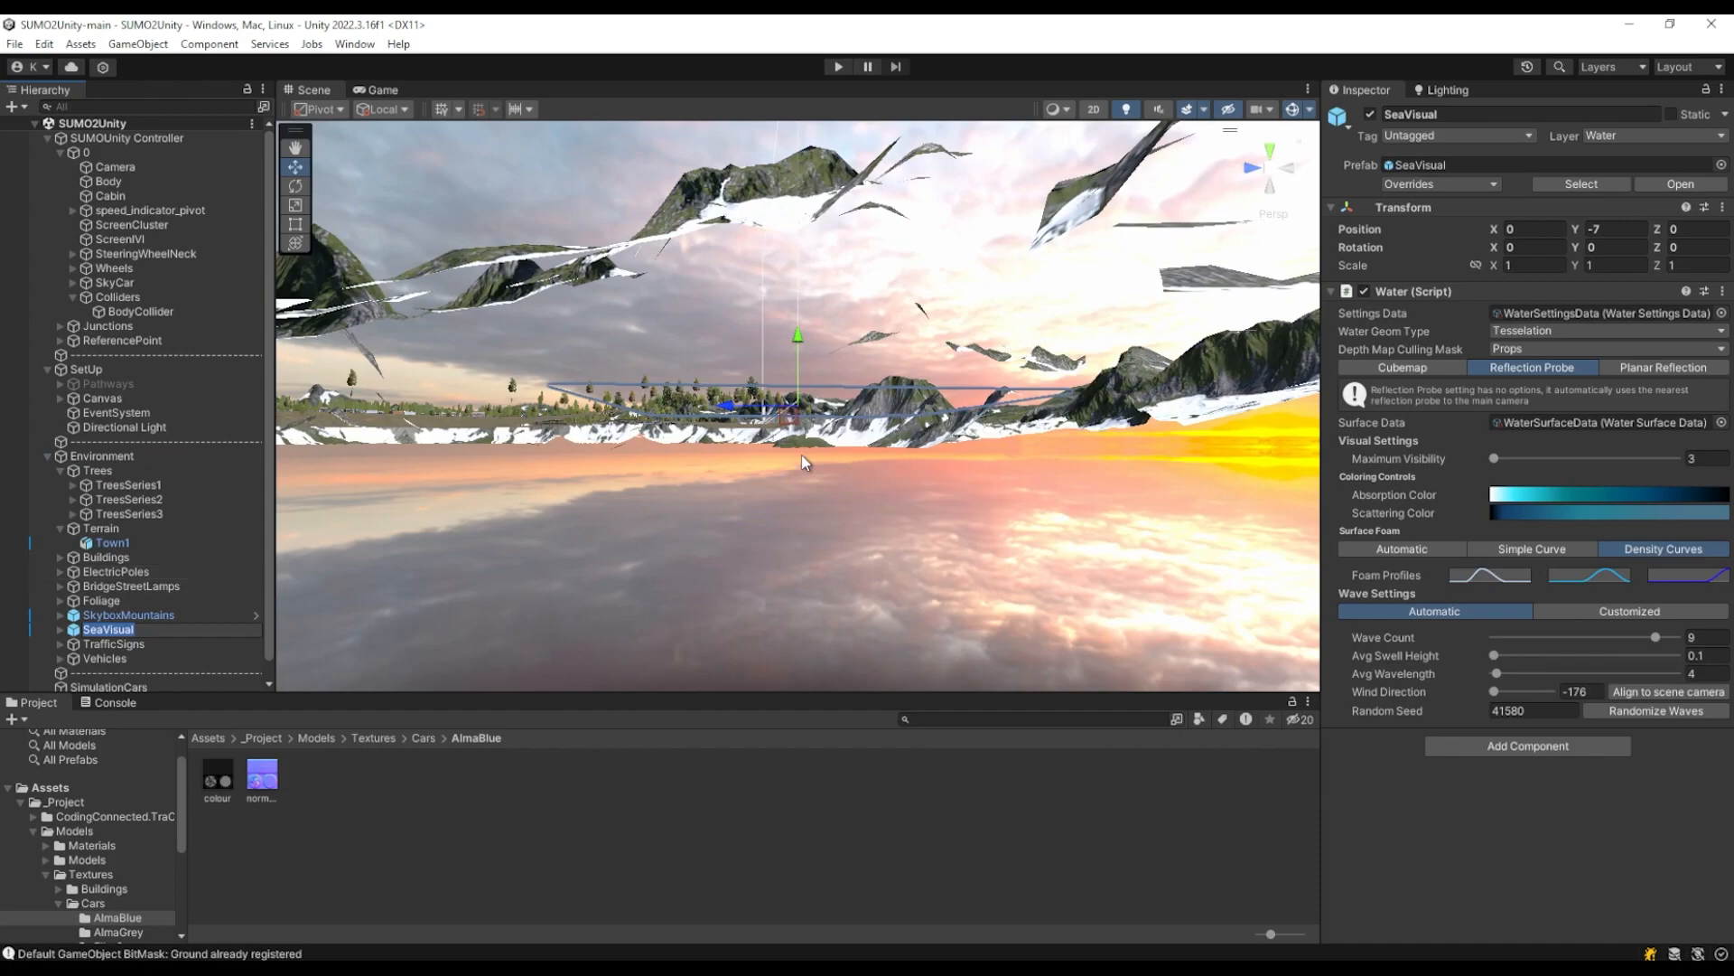
pyautogui.click(142, 641)
pyautogui.press('Up')
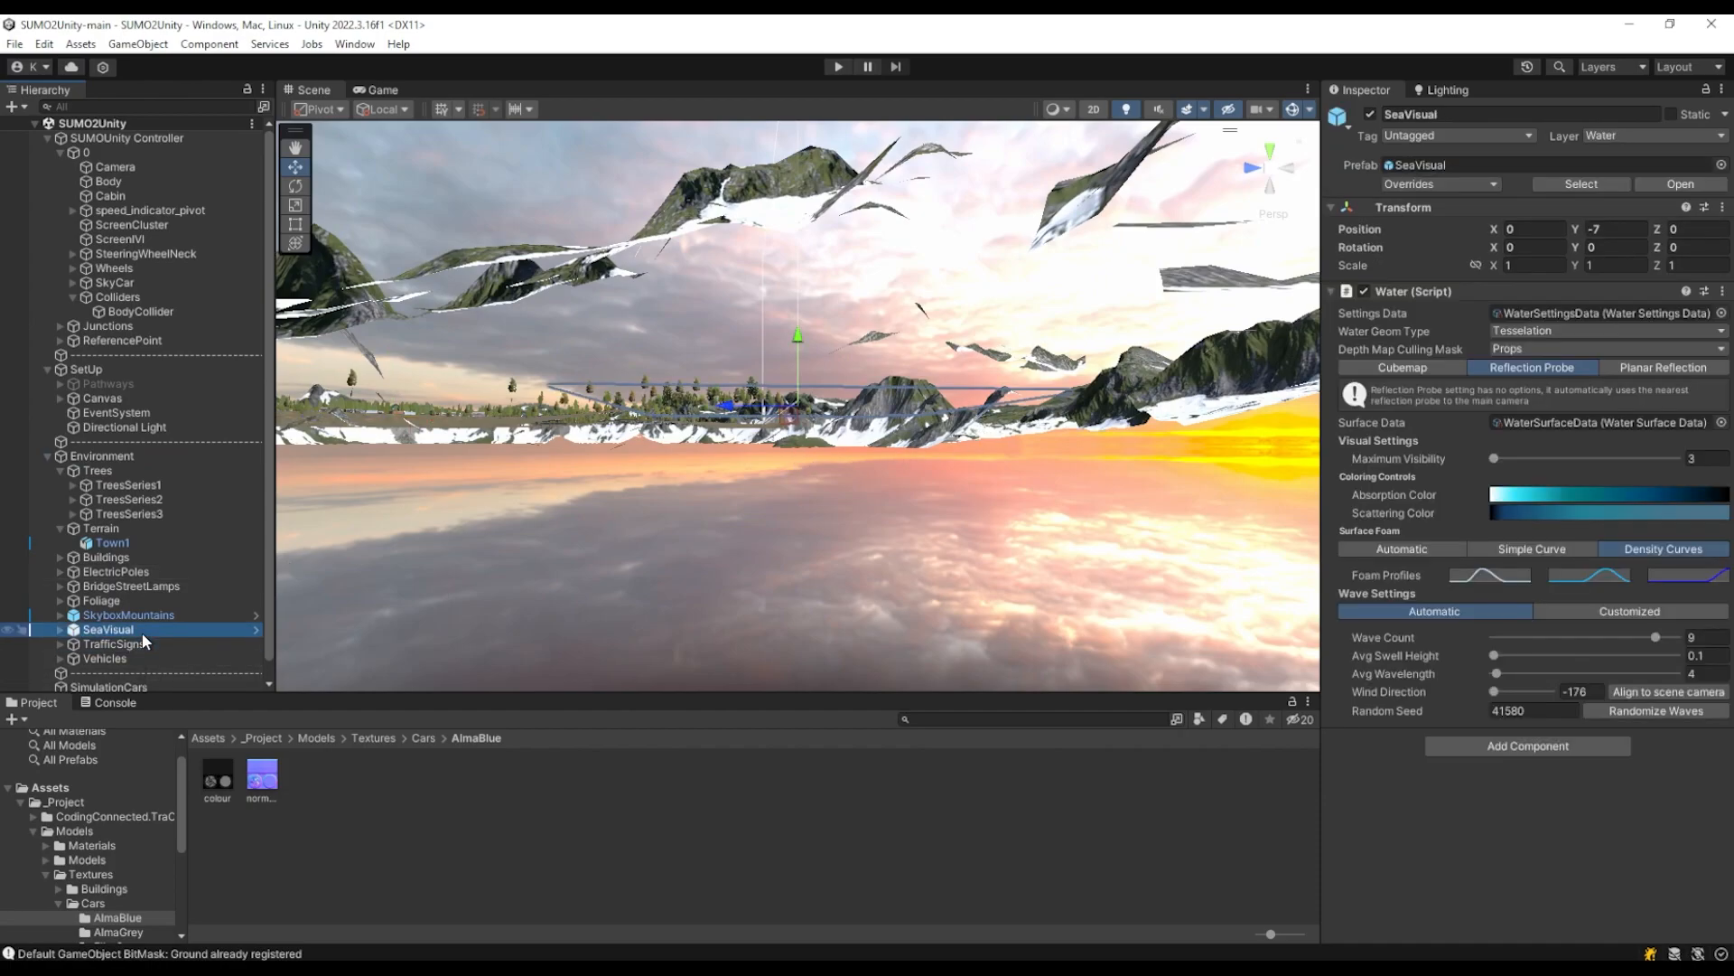
pyautogui.moveTo(604, 554); pyautogui.dragTo(785, 456, button='right')
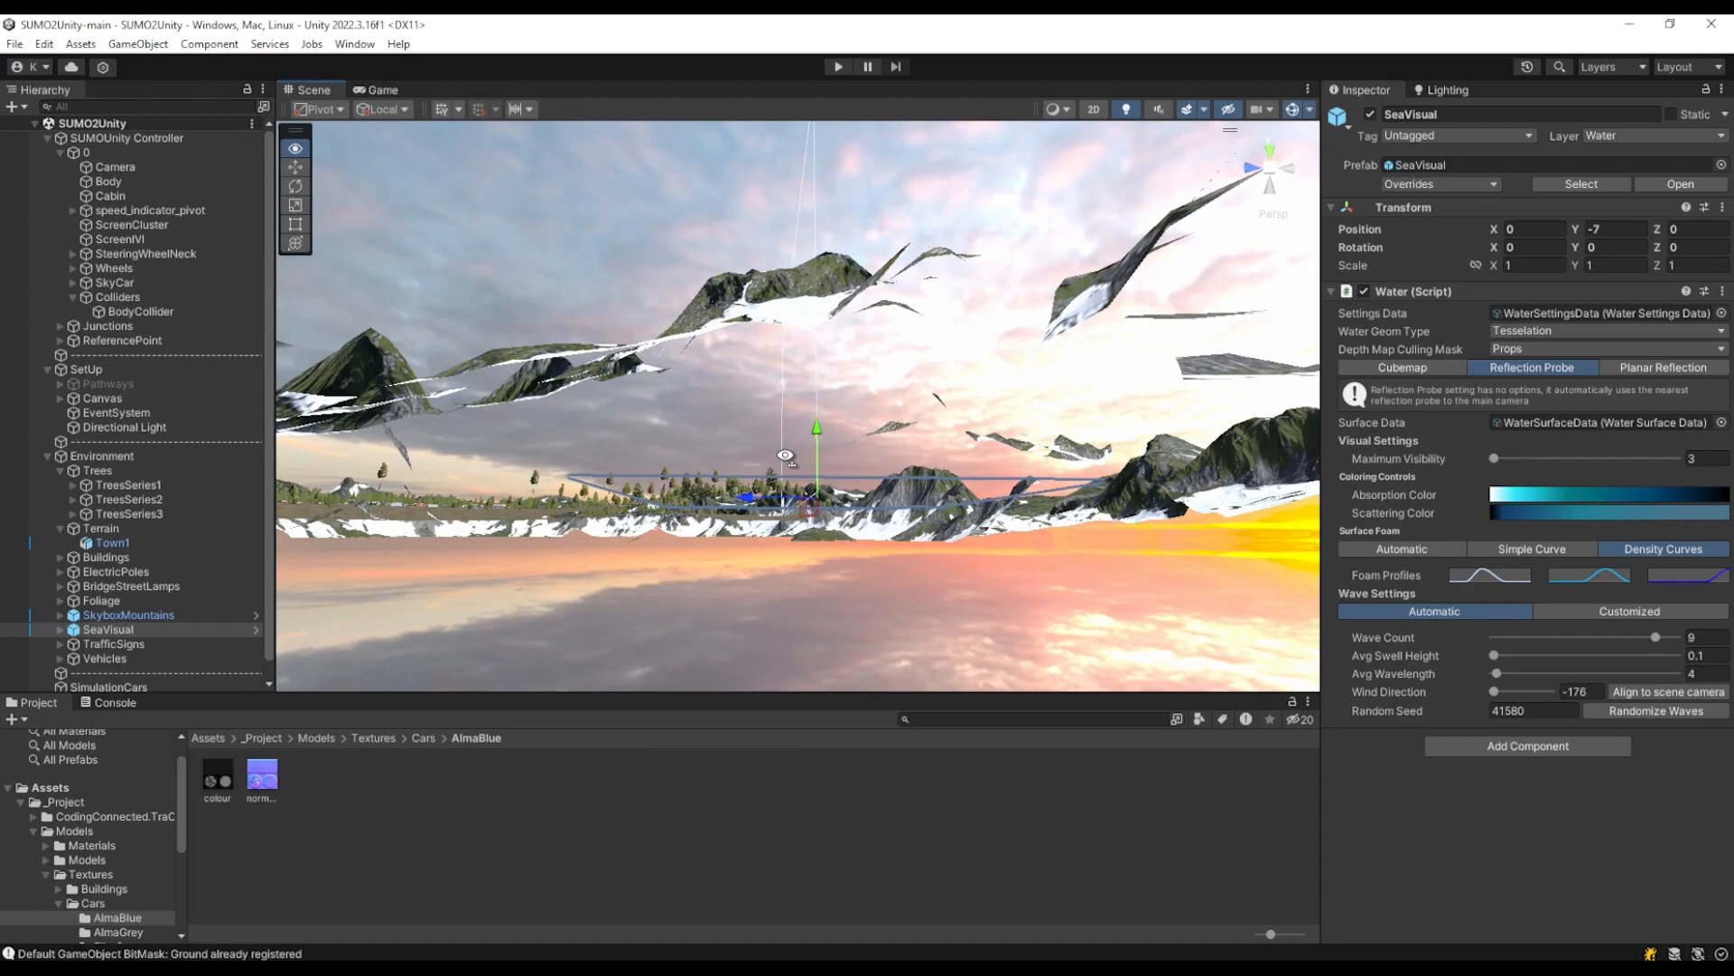
pyautogui.press('e')
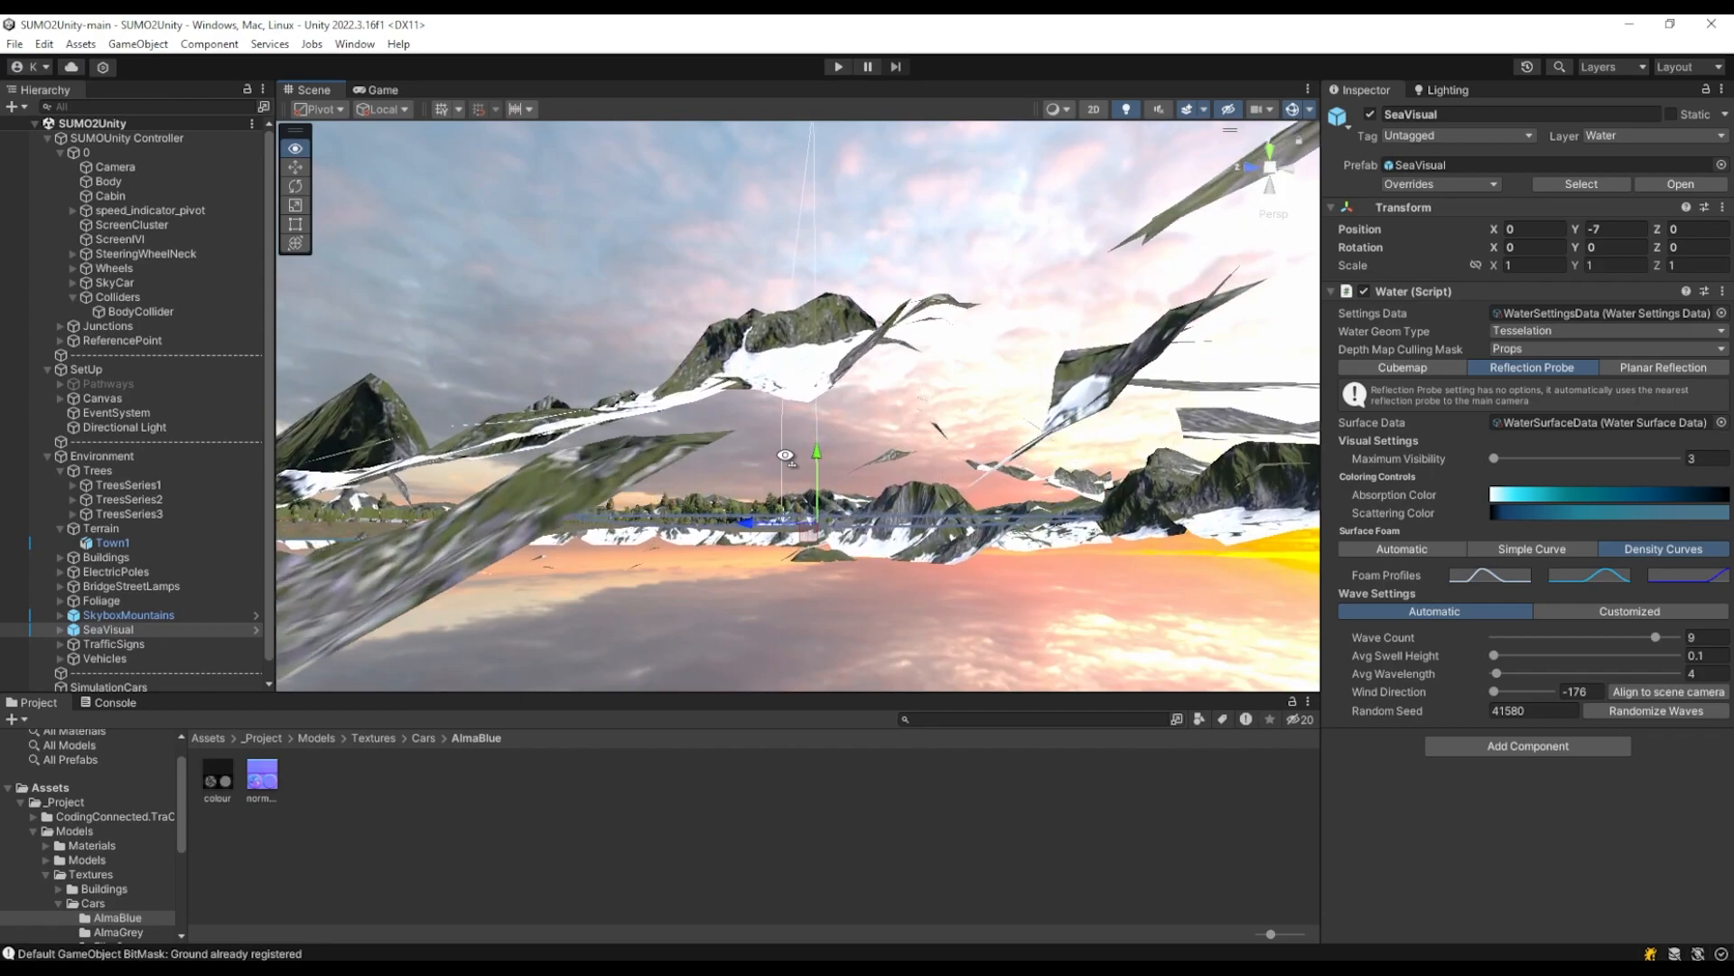
pyautogui.press('e')
pyautogui.moveTo(786, 456); pyautogui.dragTo(804, 415, button='right')
pyautogui.press('e')
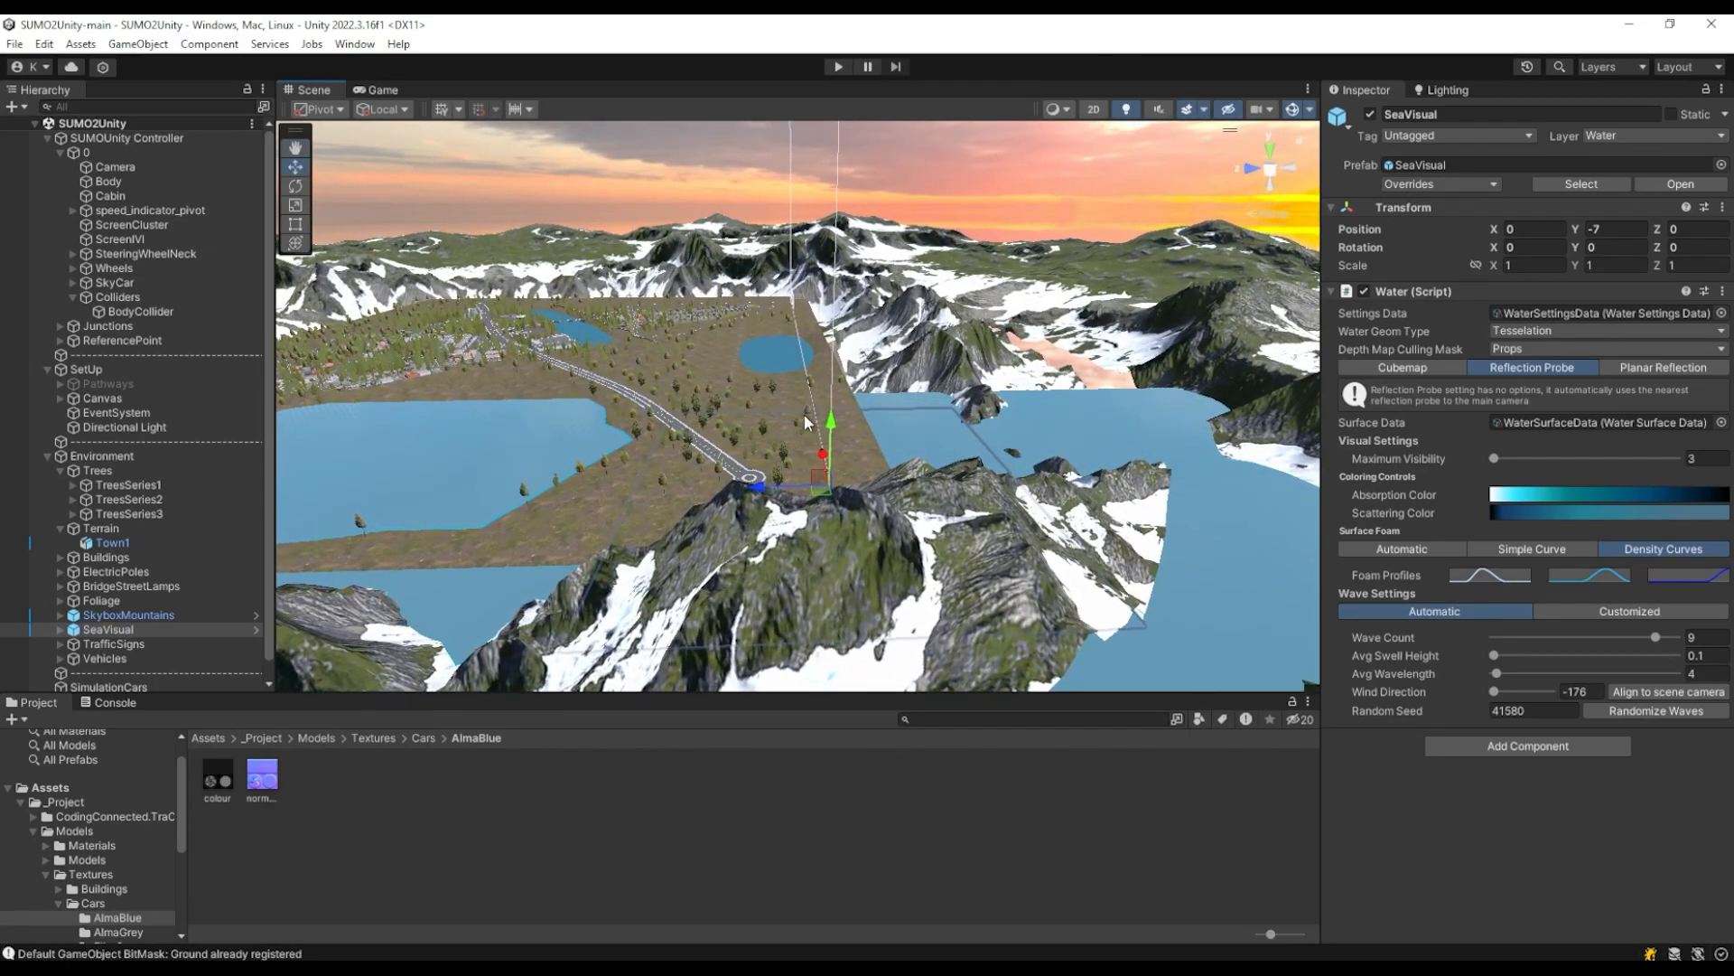
pyautogui.moveTo(806, 421); pyautogui.dragTo(572, 422, button='right')
pyautogui.press('w')
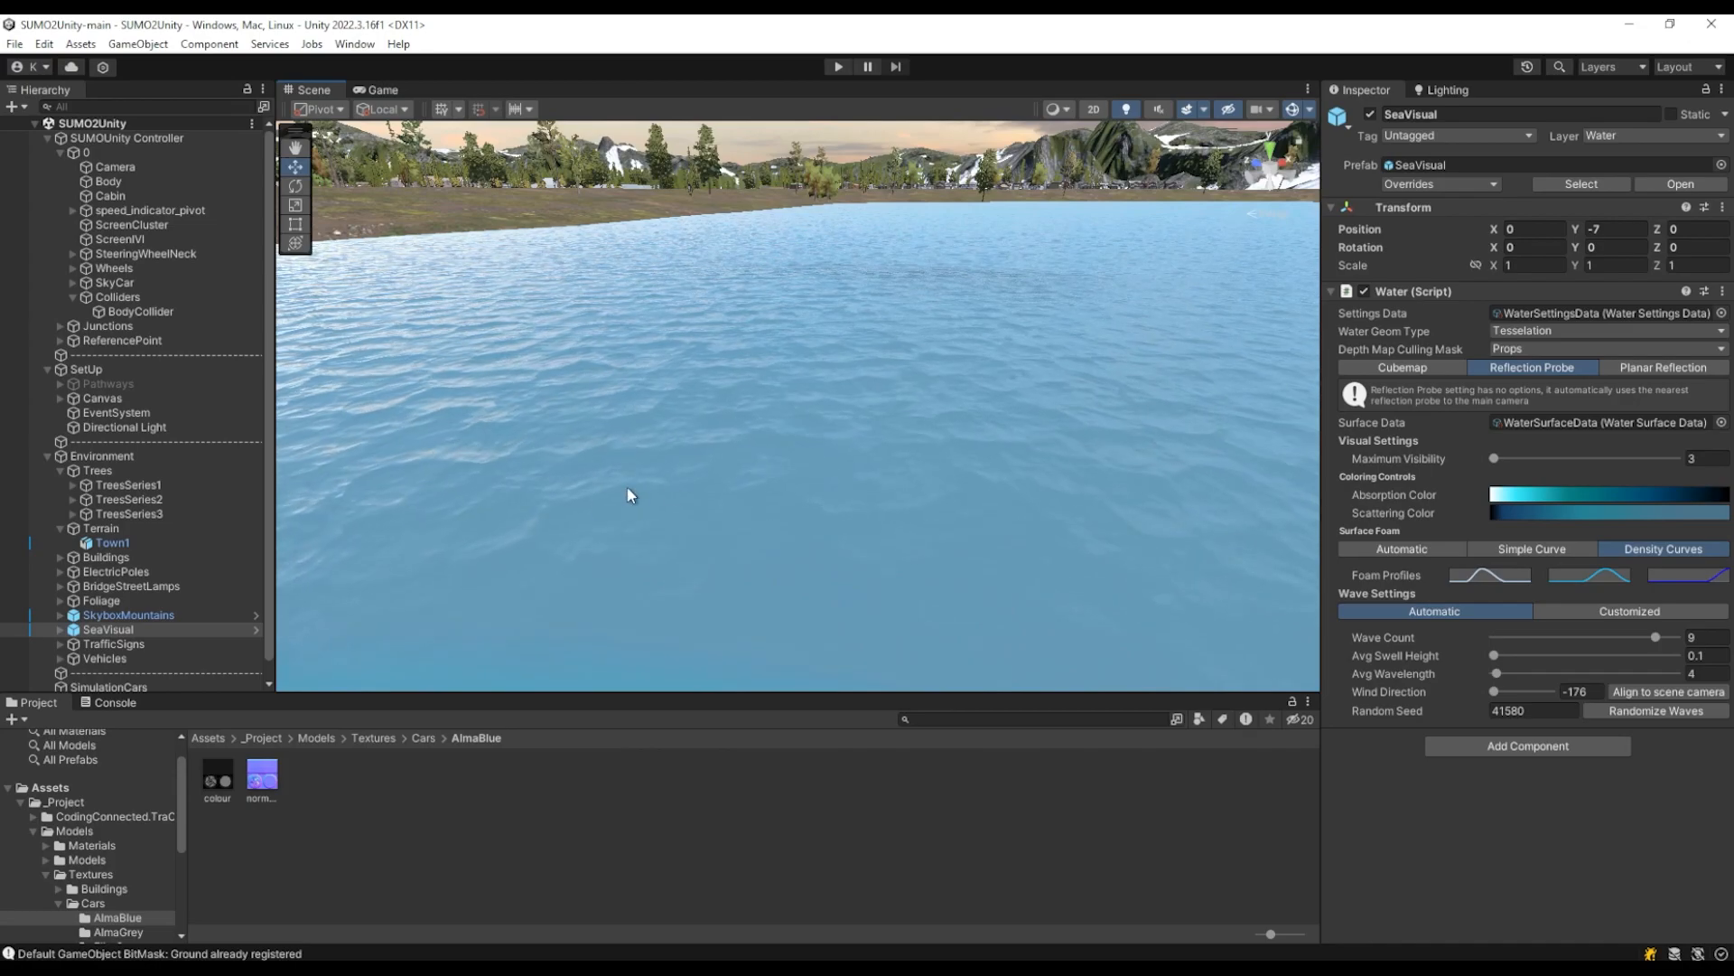
# Disable and re-enable the Water script on SeaVisual to compare the scene with and without water
pyautogui.click(1364, 291)
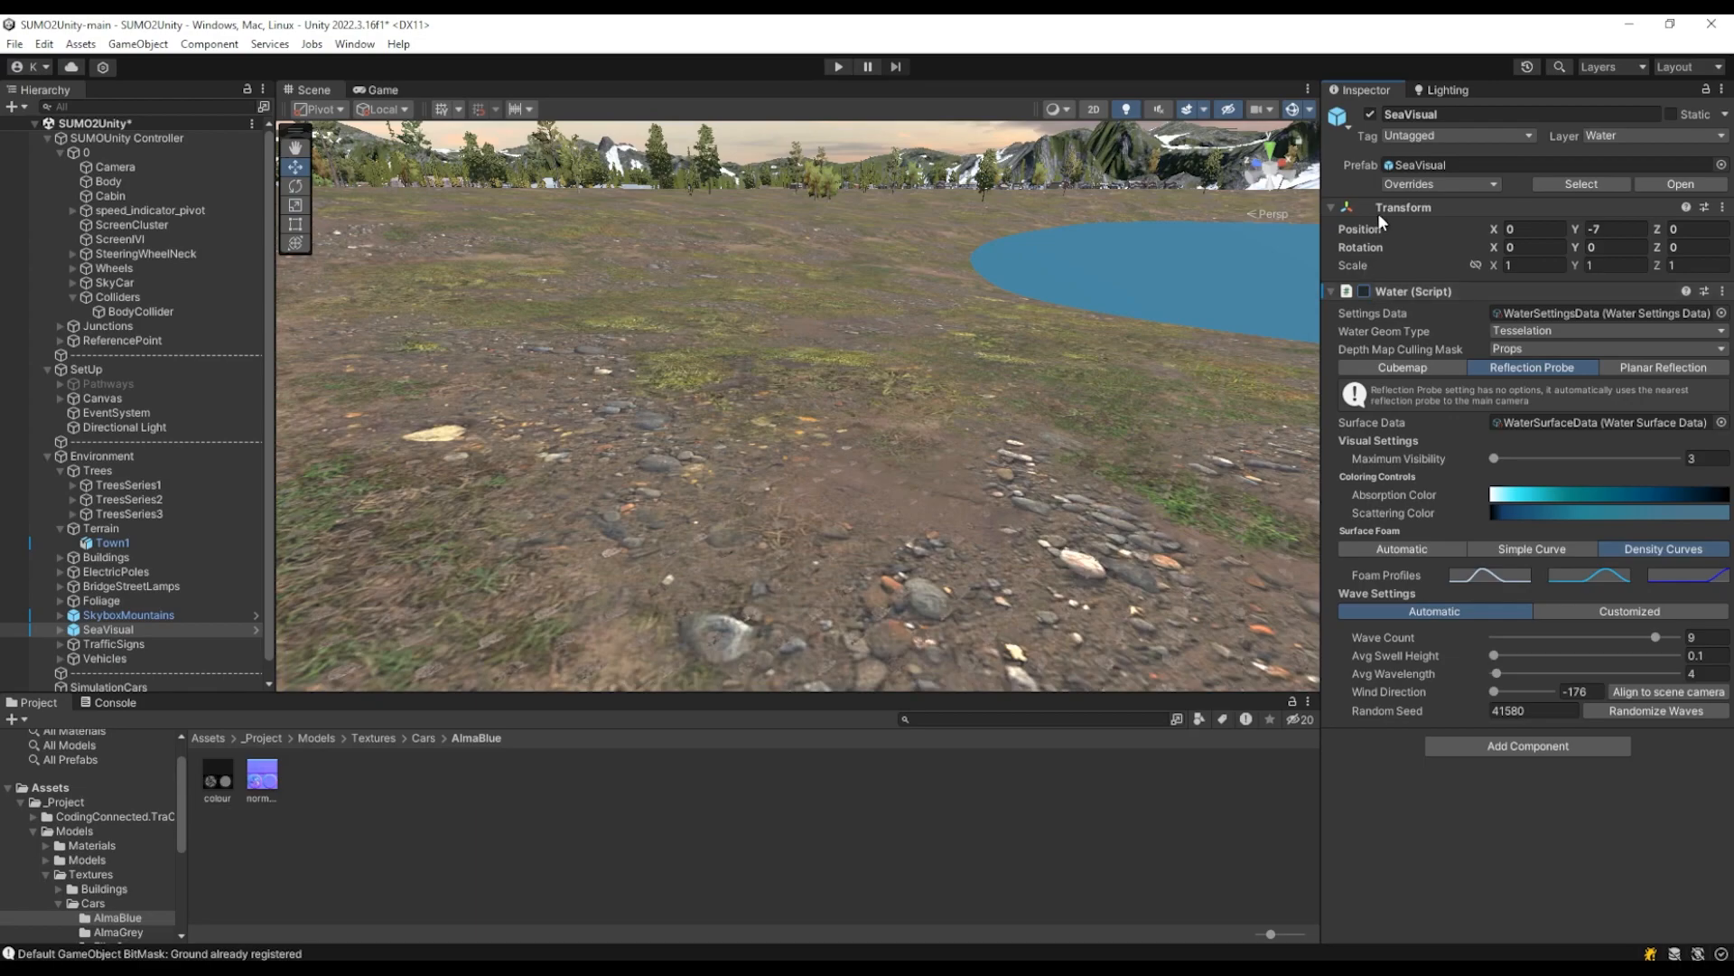
pyautogui.click(1364, 291)
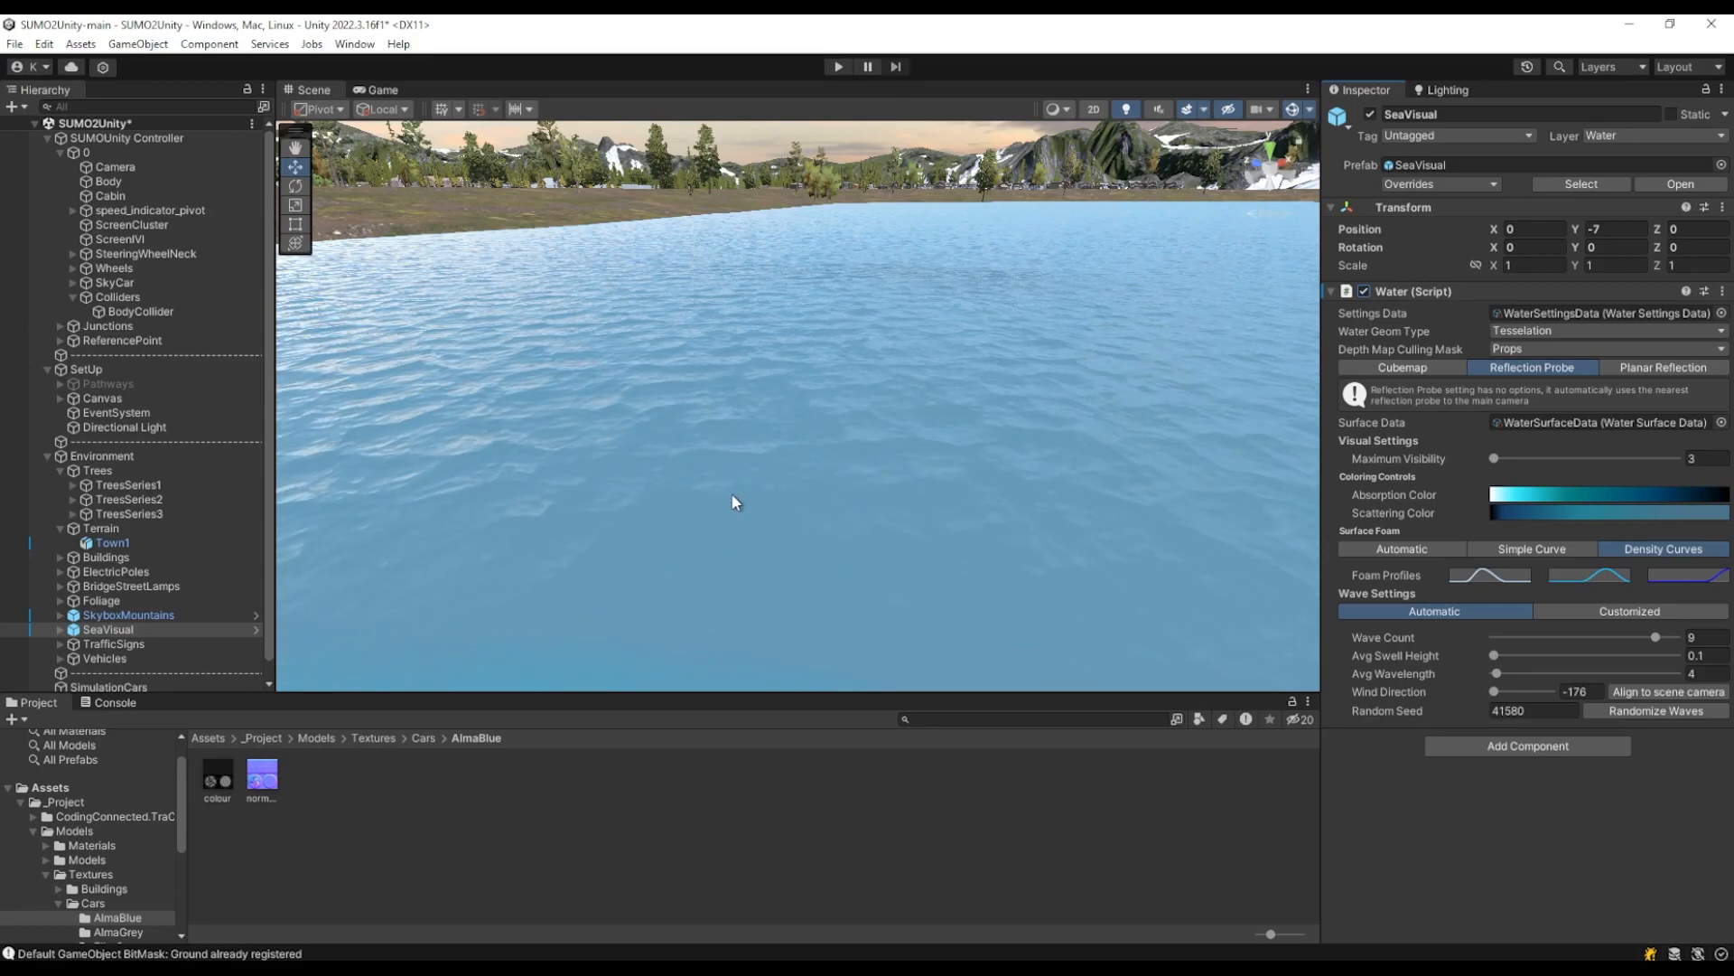
# Open the Water script of the SeaVisual object for editing
pyautogui.click(110, 632)
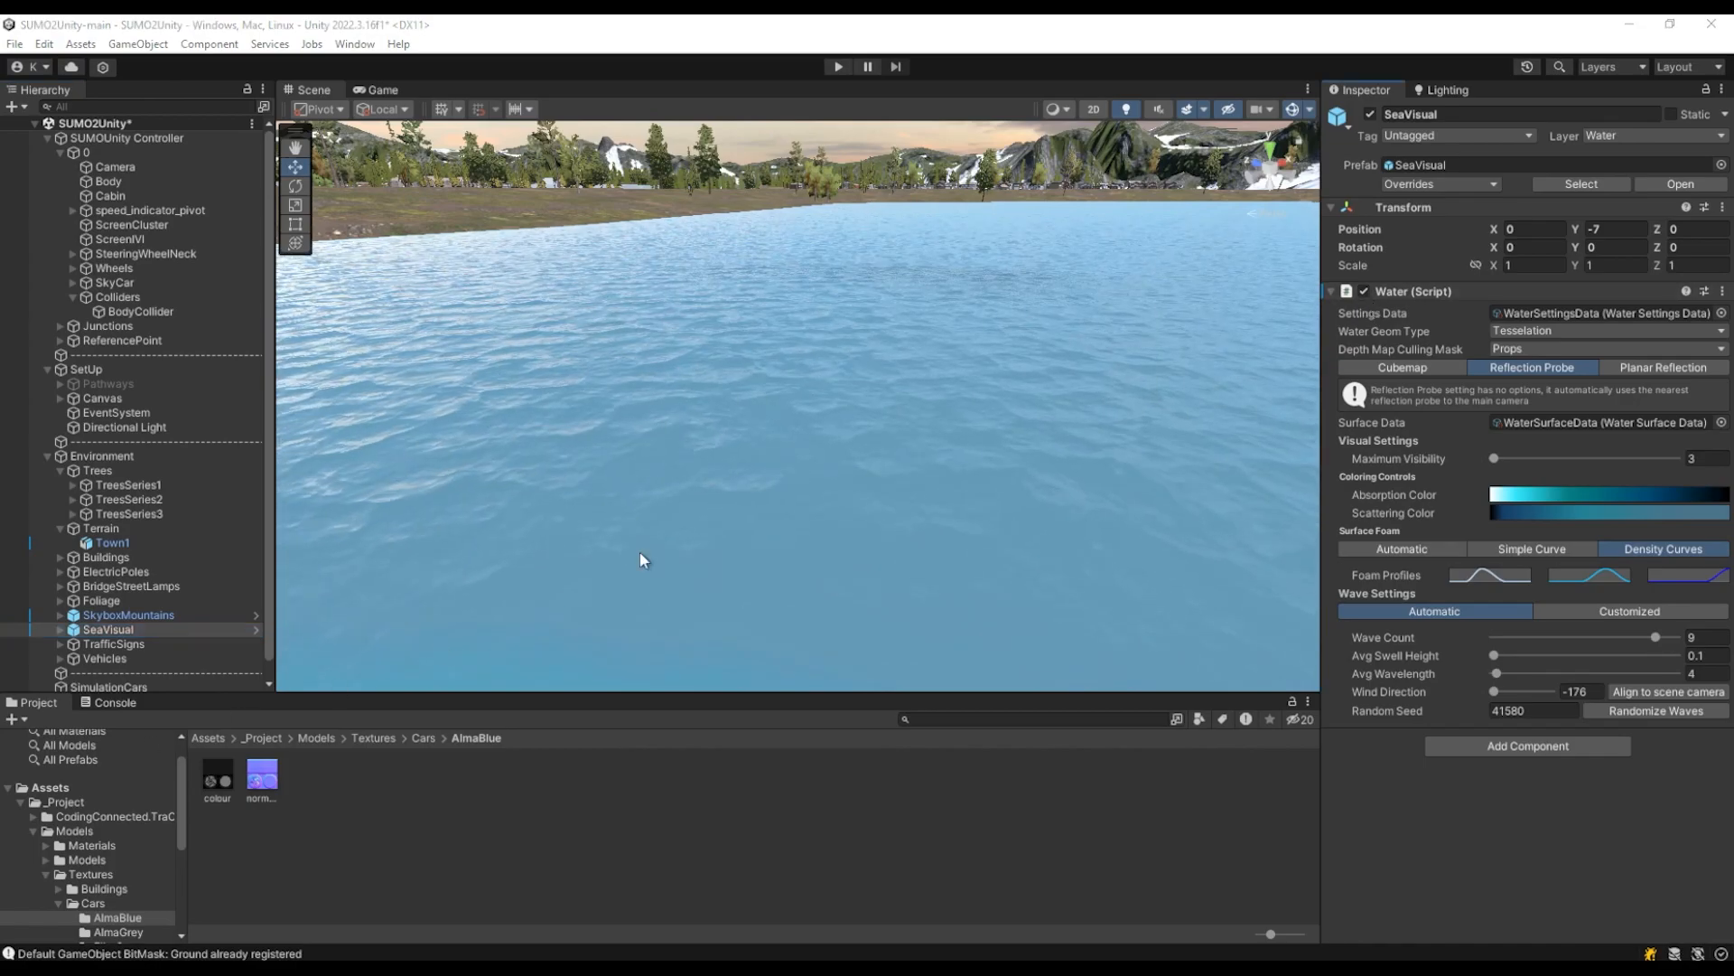
pyautogui.rightClick(1398, 300)
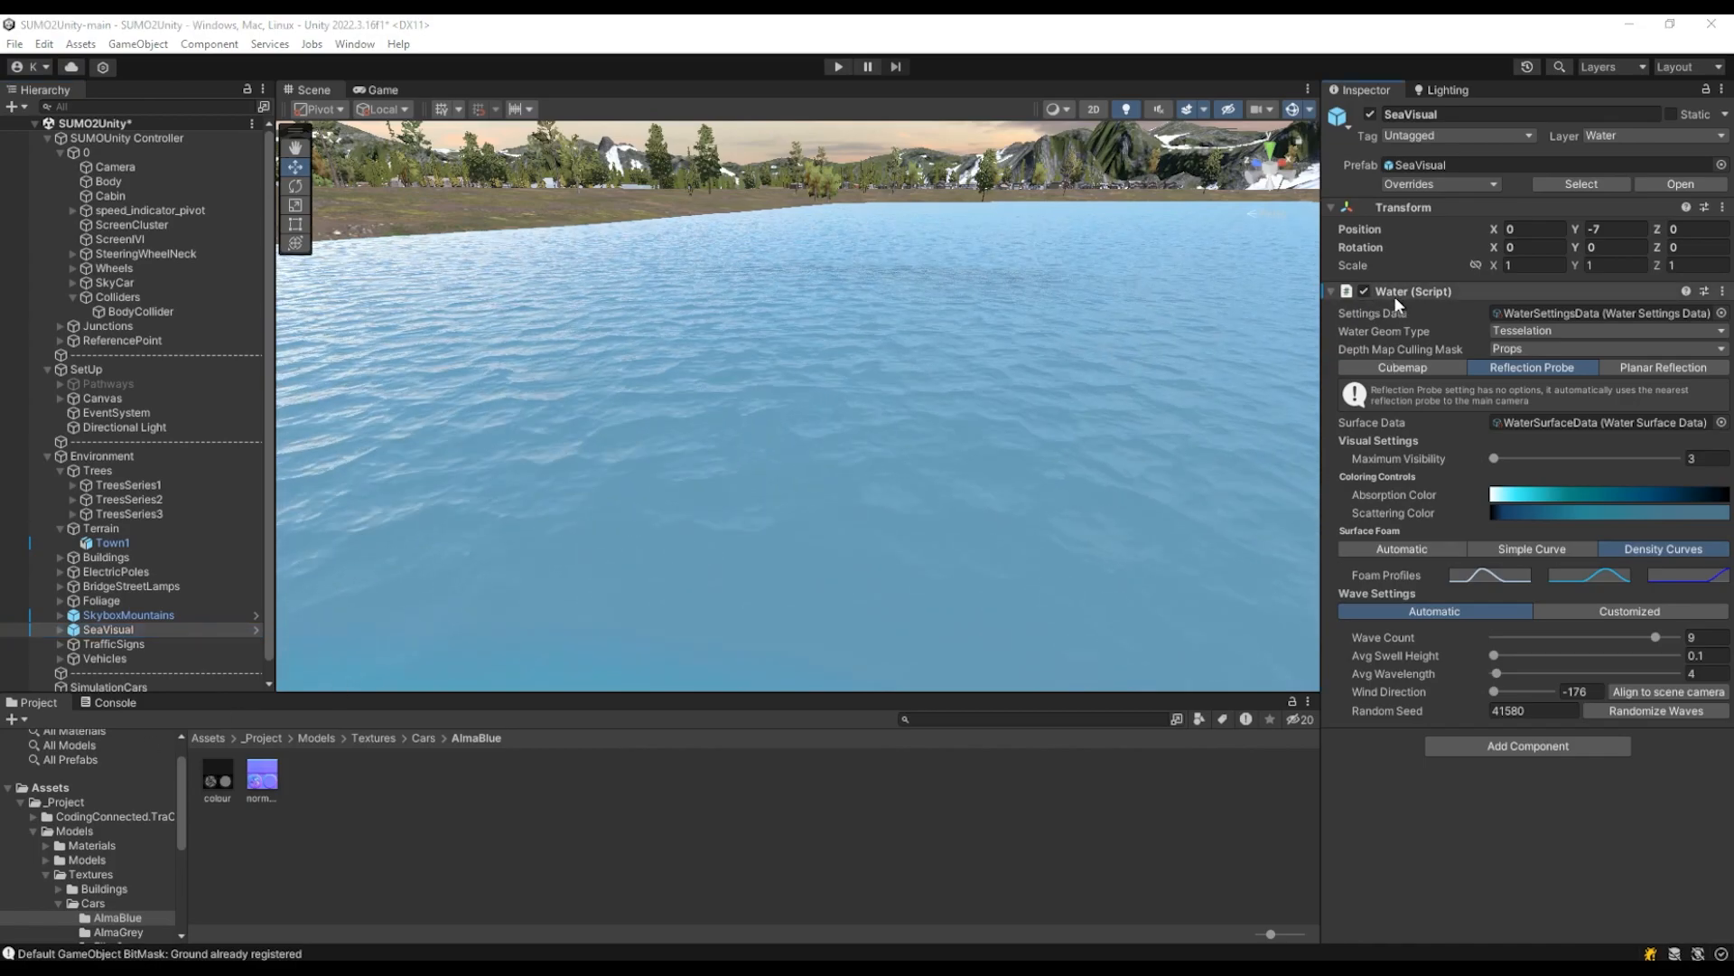
pyautogui.rightClick(1391, 294)
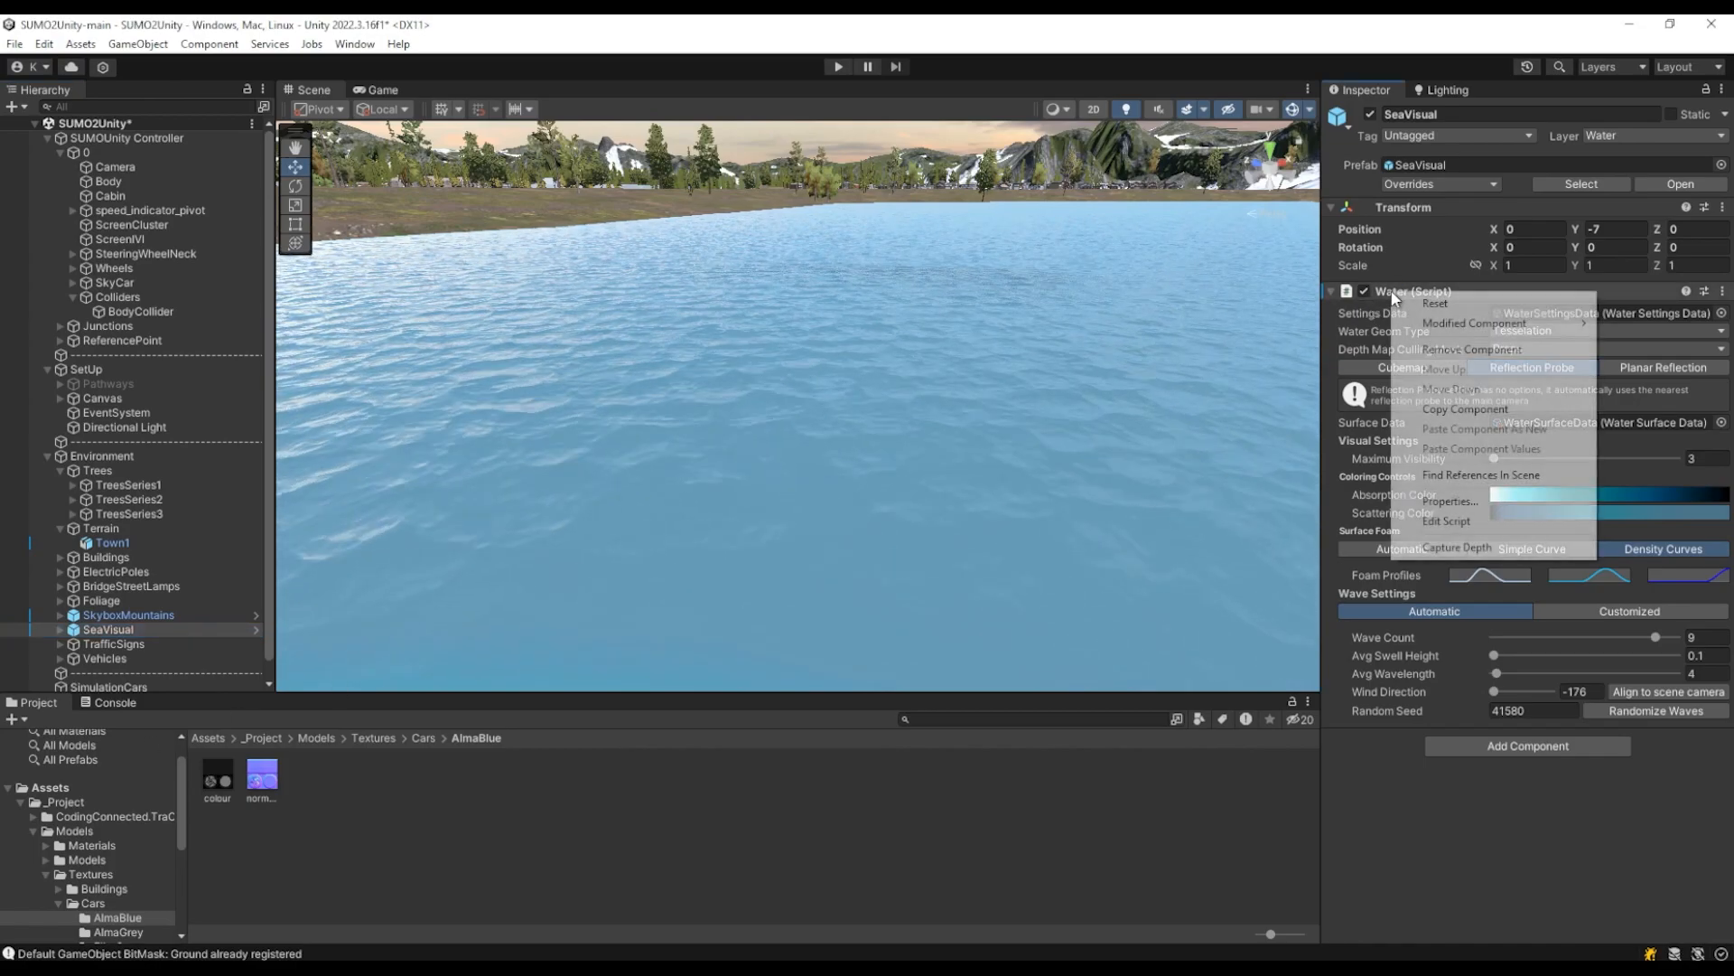
pyautogui.click(1448, 521)
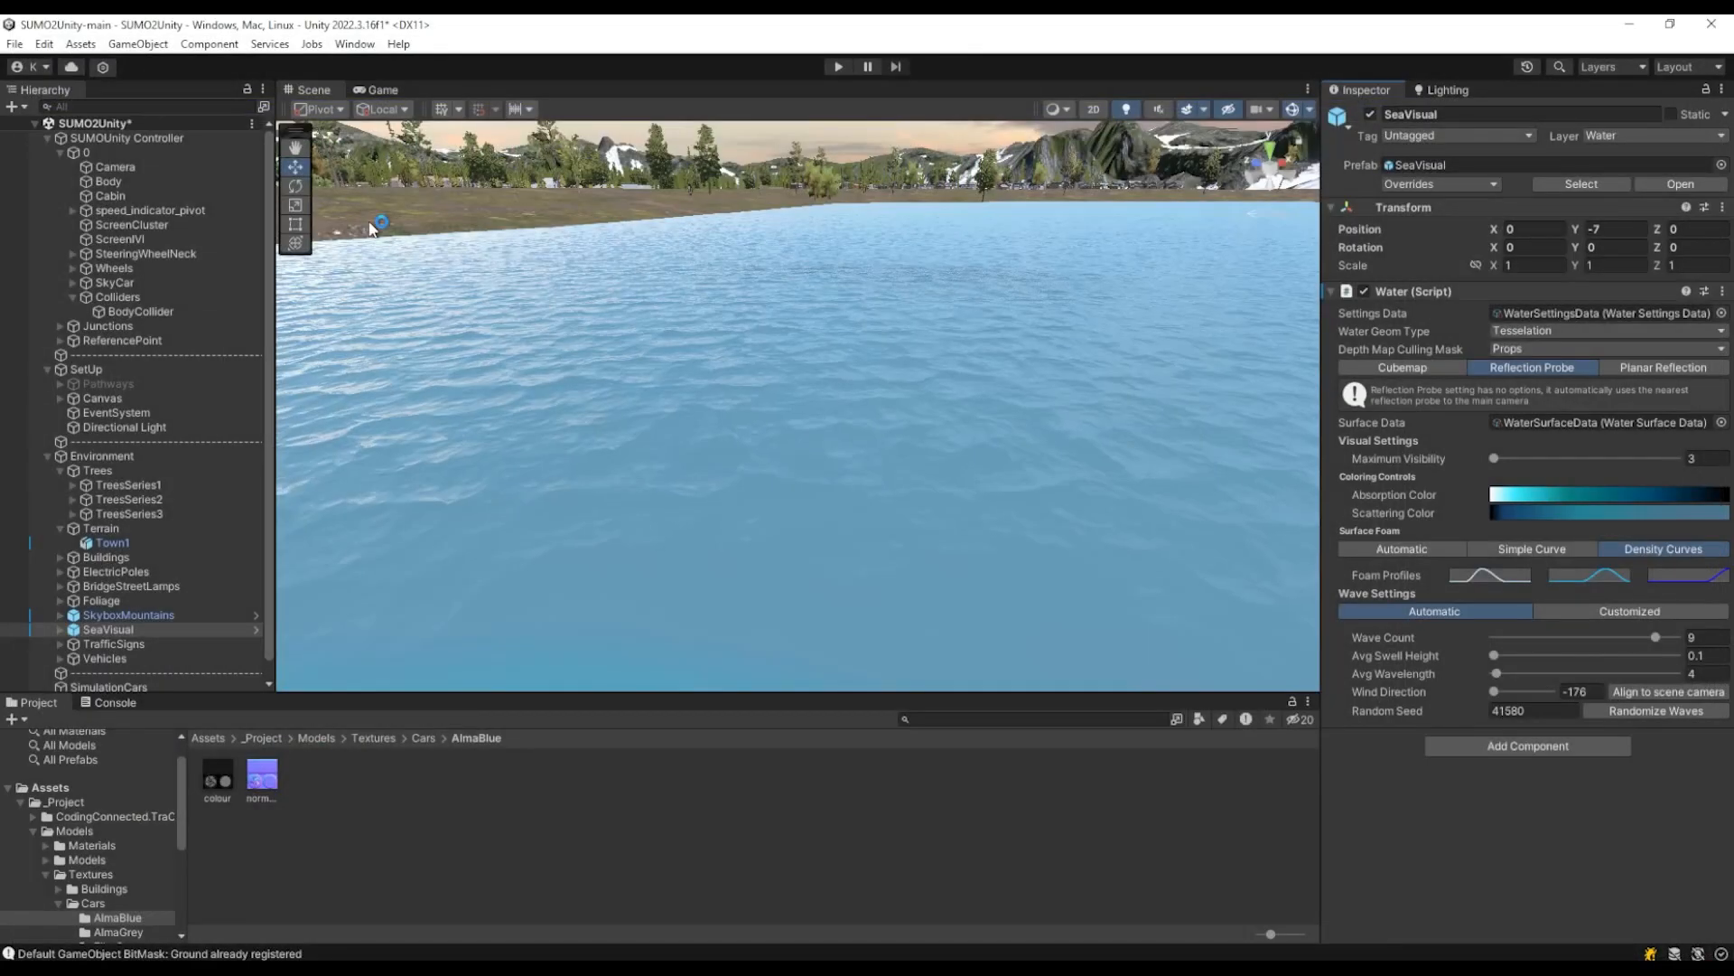
# Choose Visual Studio 2022 [17.9.34622] as the External Script Editor in the External Tools preferences and close them
pyautogui.click(44, 44)
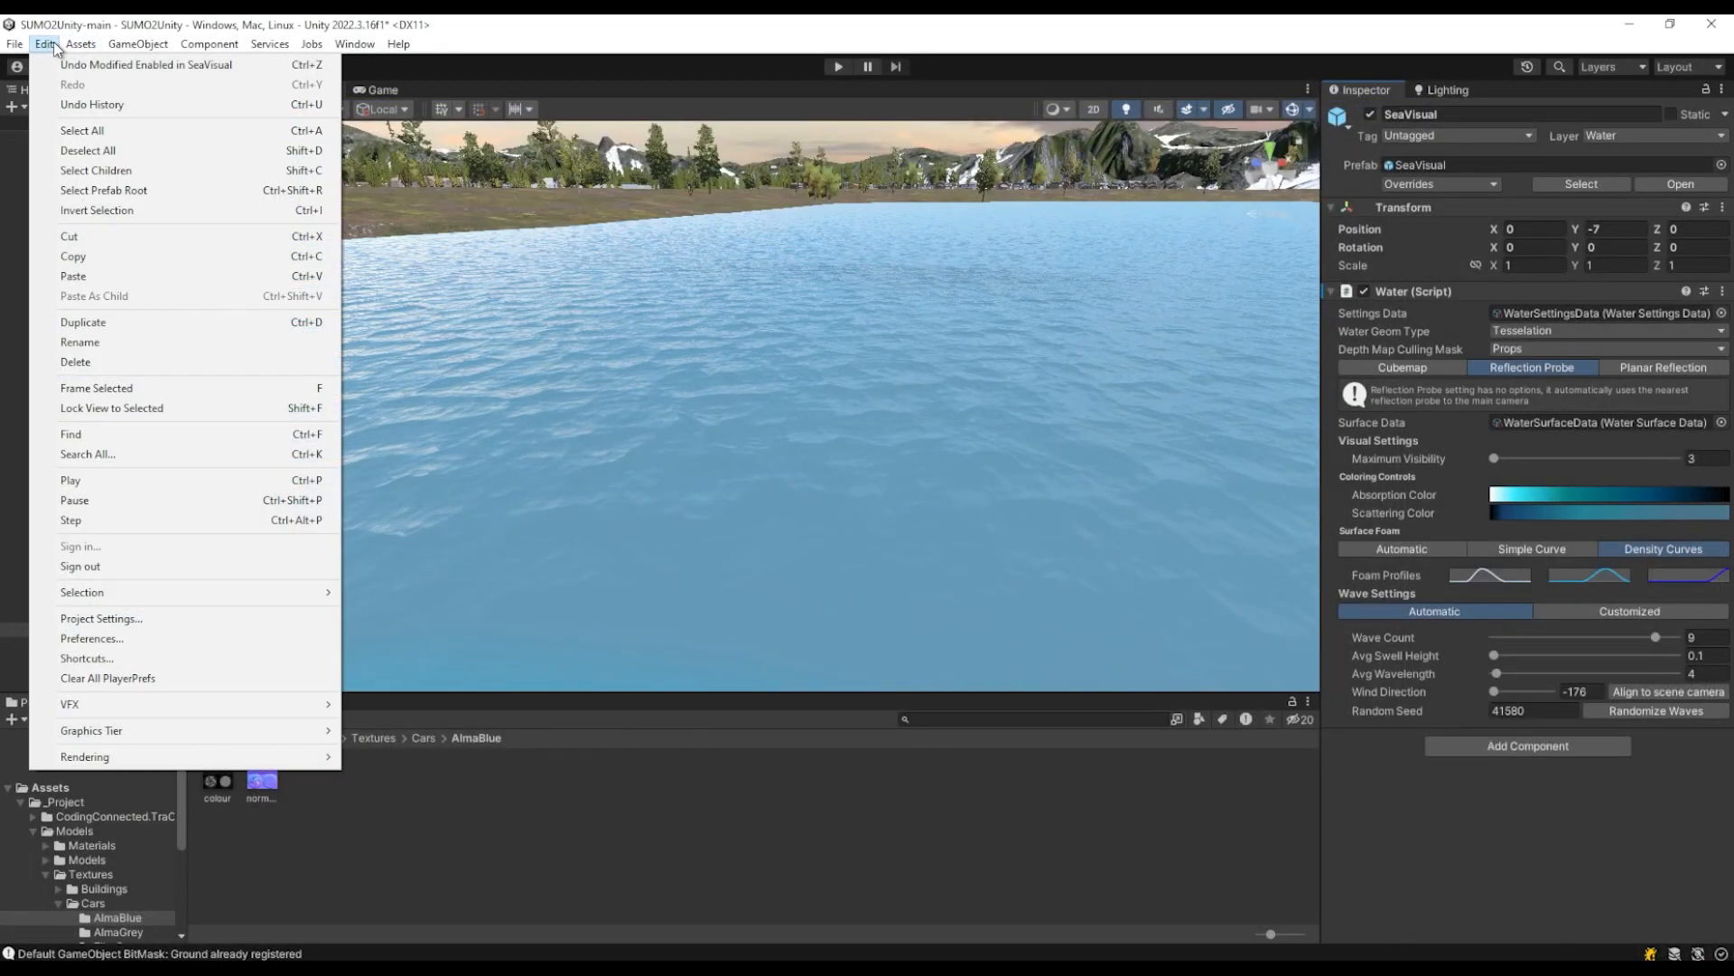
pyautogui.click(91, 637)
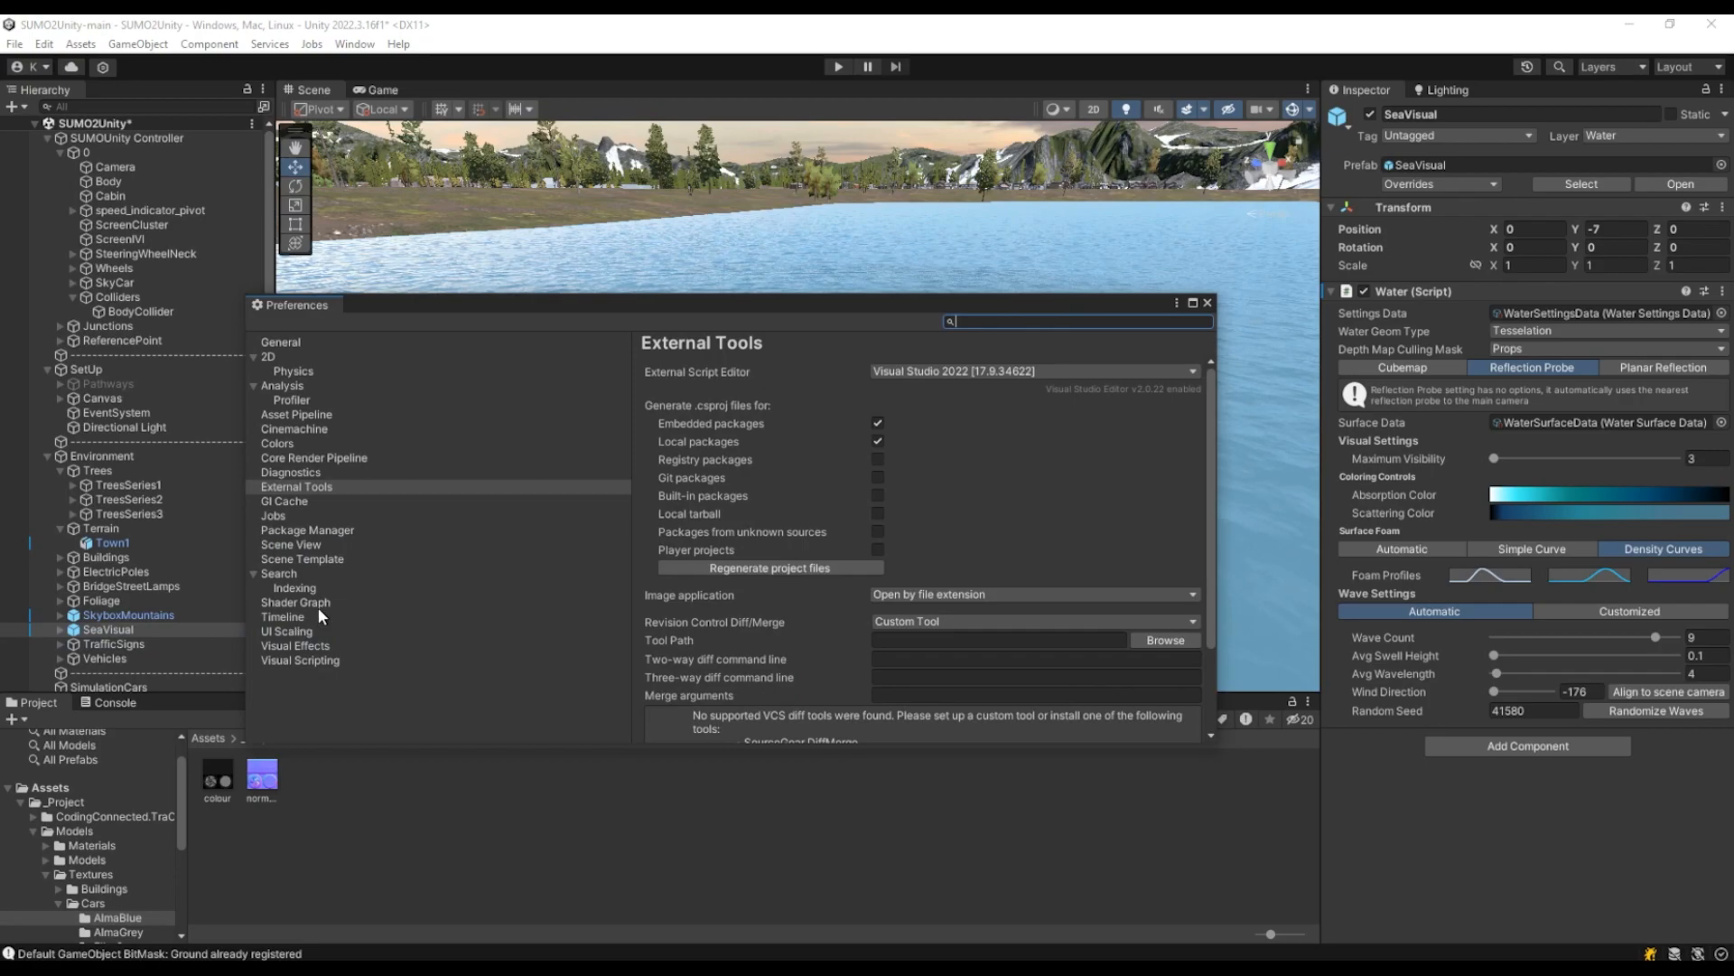
pyautogui.click(296, 488)
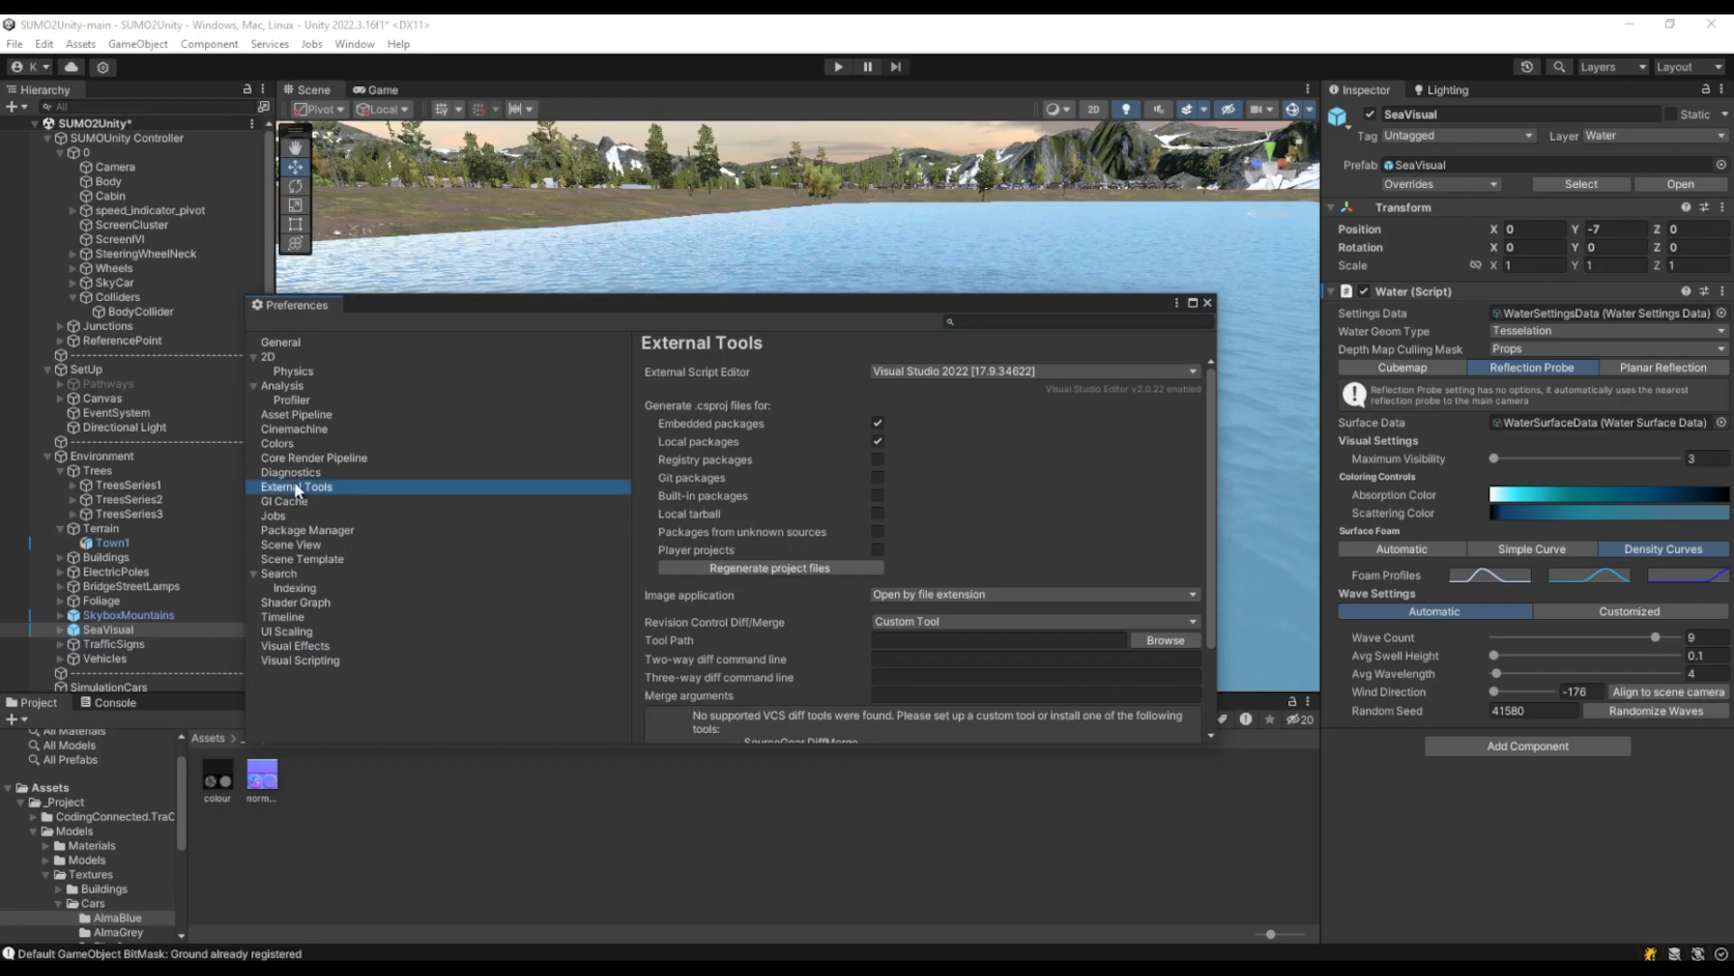
pyautogui.click(984, 371)
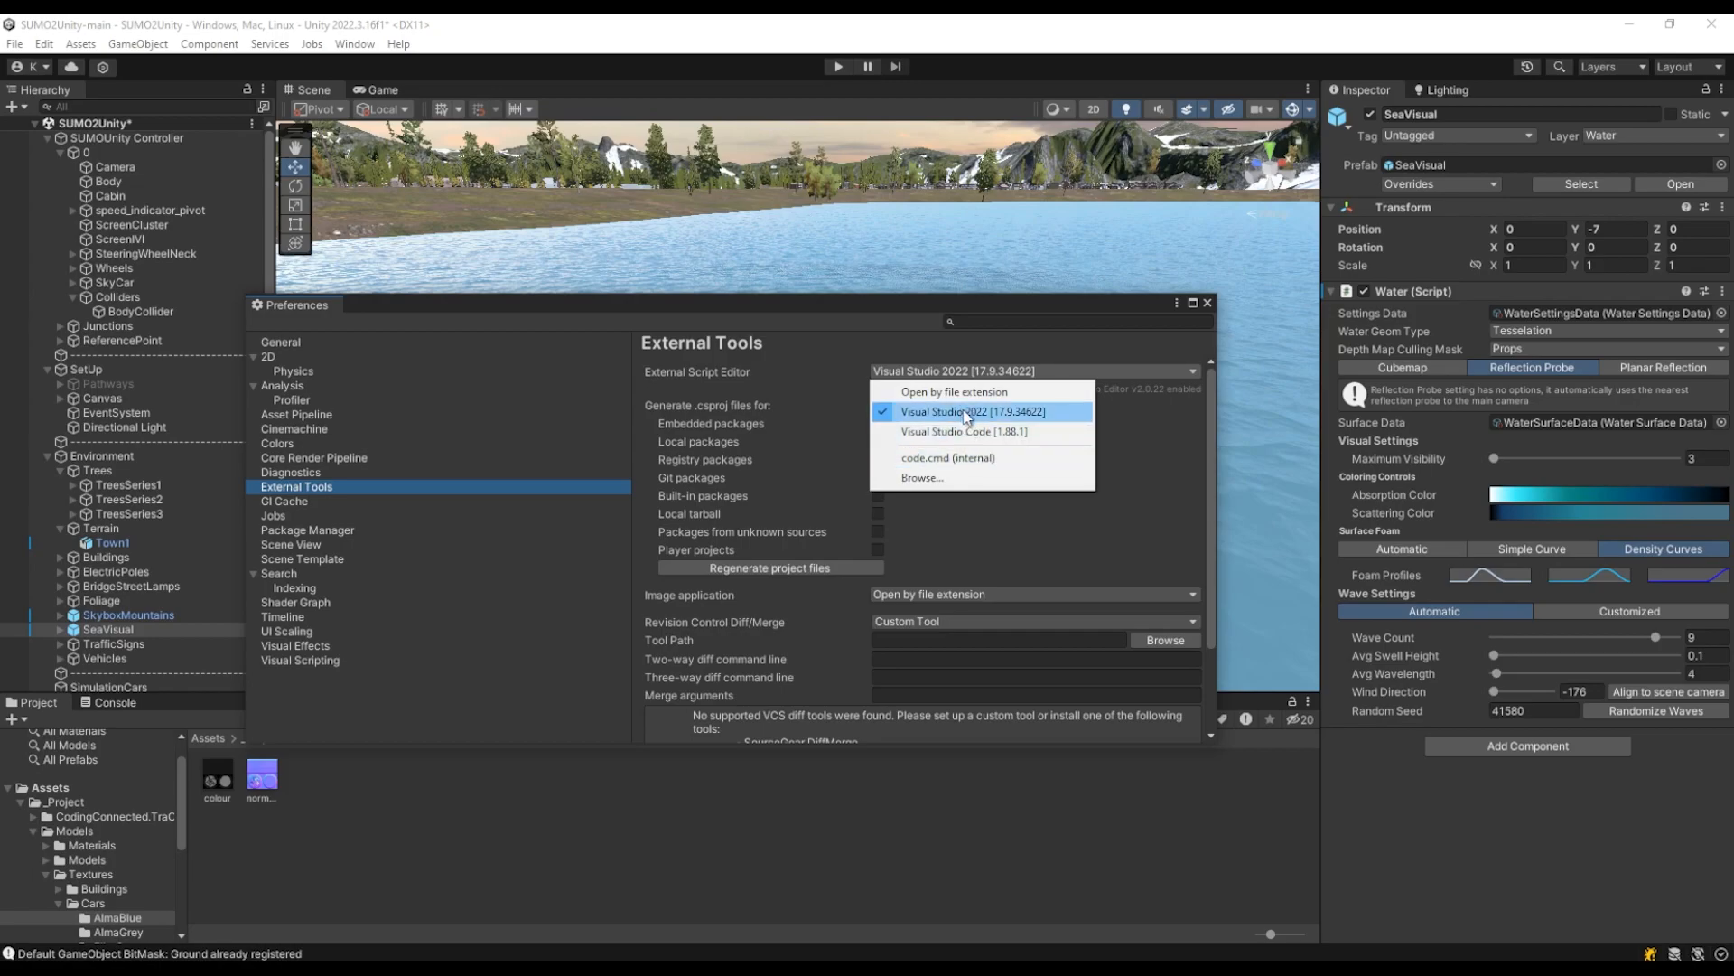
pyautogui.click(967, 418)
pyautogui.scroll(-3, 968, 495)
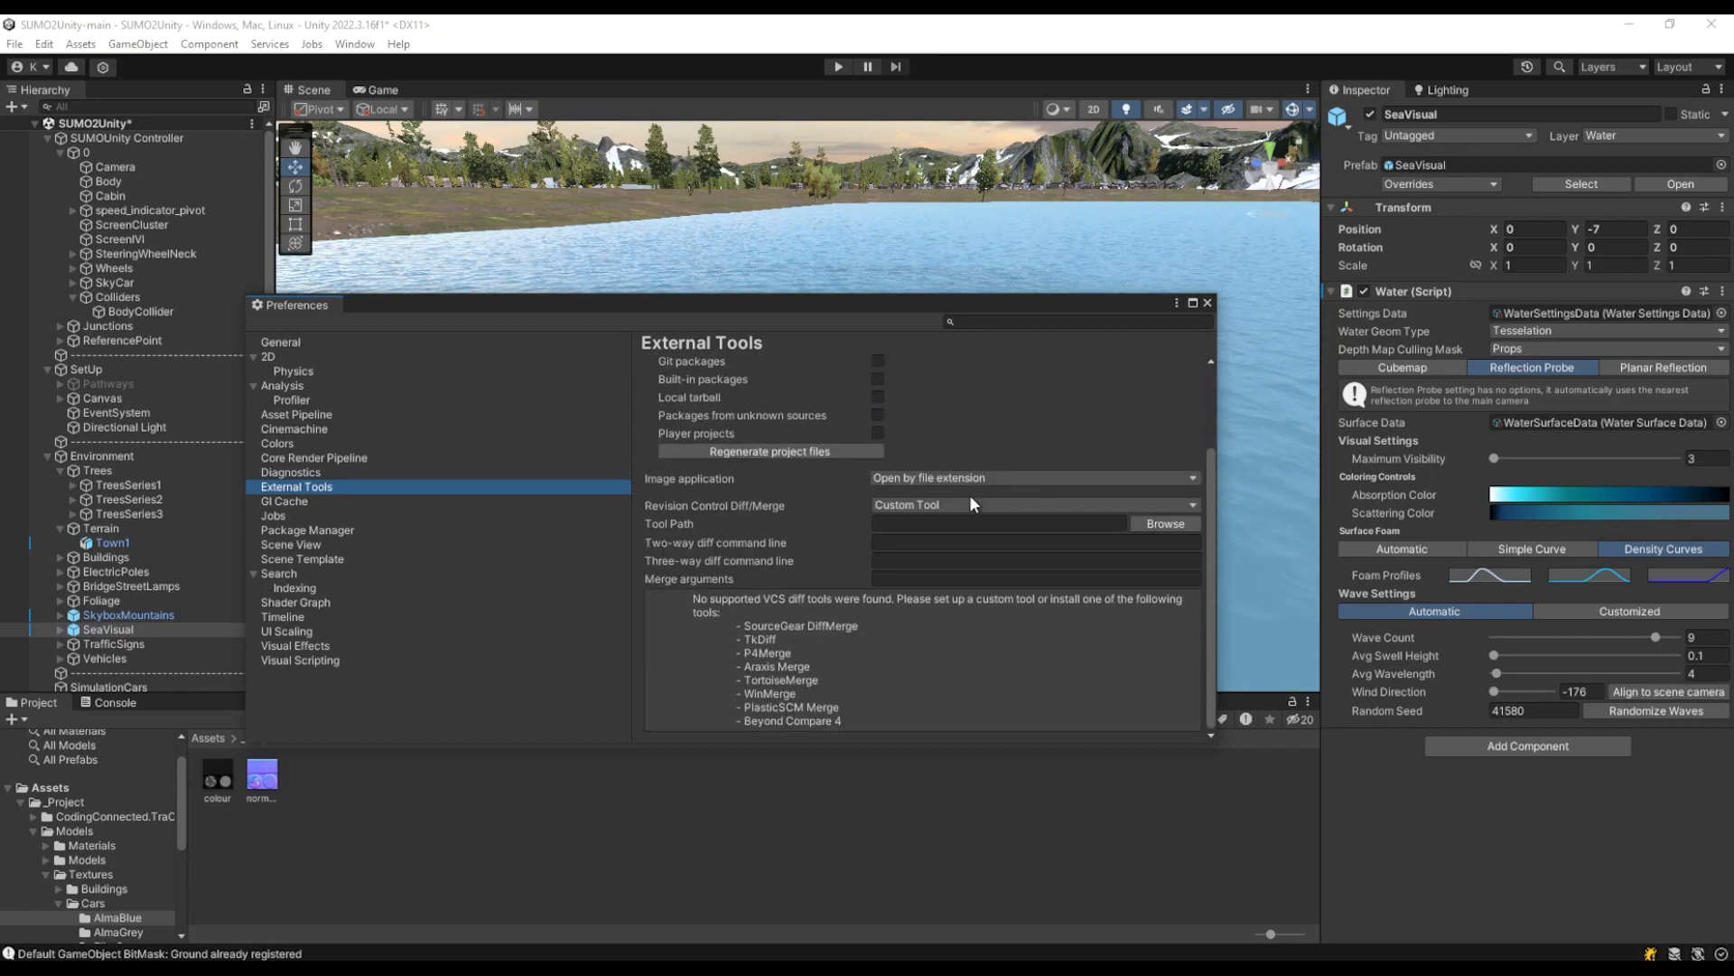
pyautogui.scroll(3, 1003, 466)
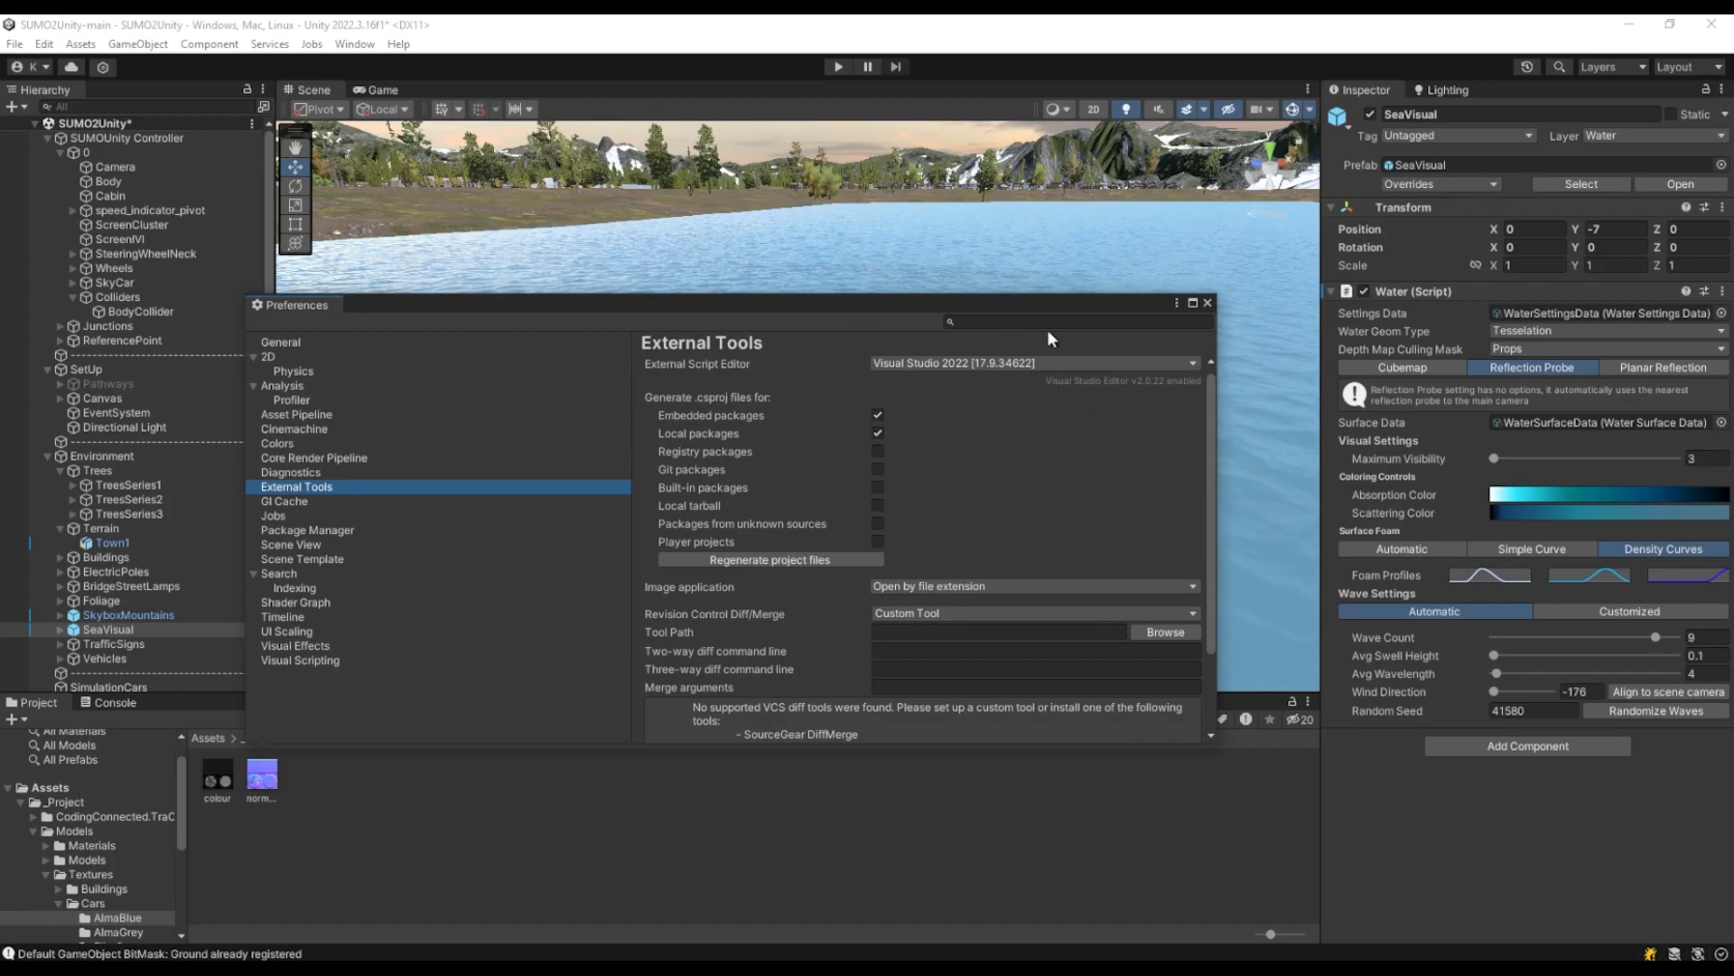
pyautogui.click(1207, 303)
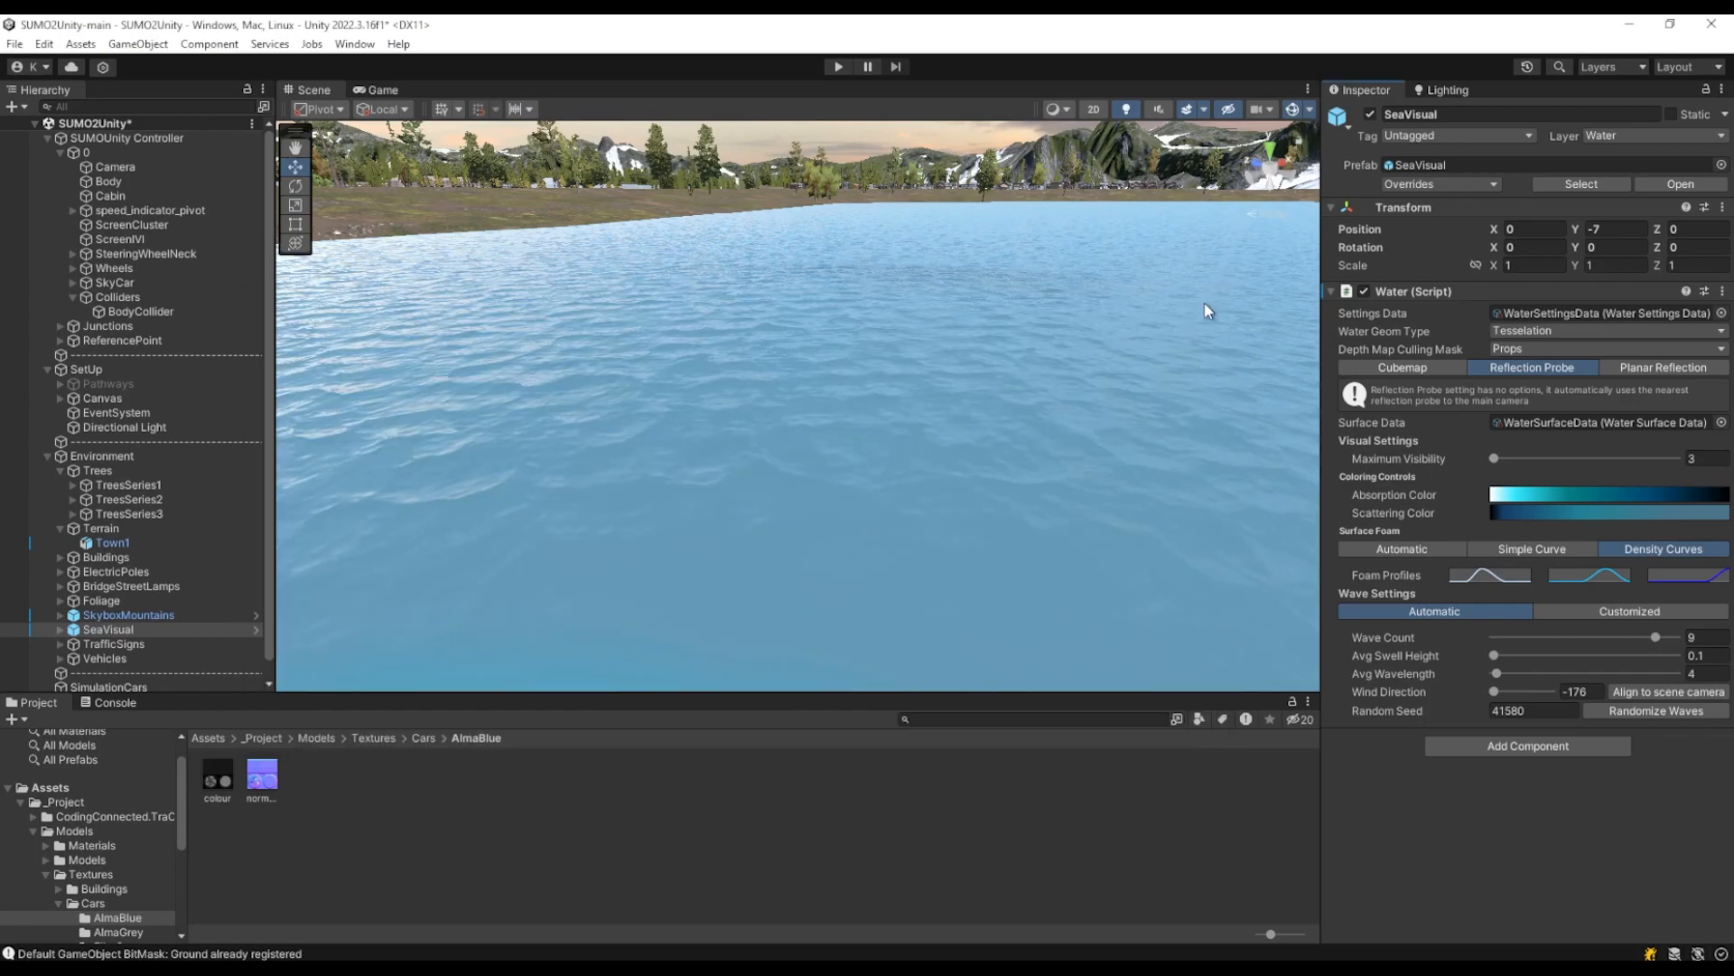
# Open SeaVisual's Water script in Visual Studio, review the code up to the Water class declaration, and return to Unity
pyautogui.rightClick(1401, 295)
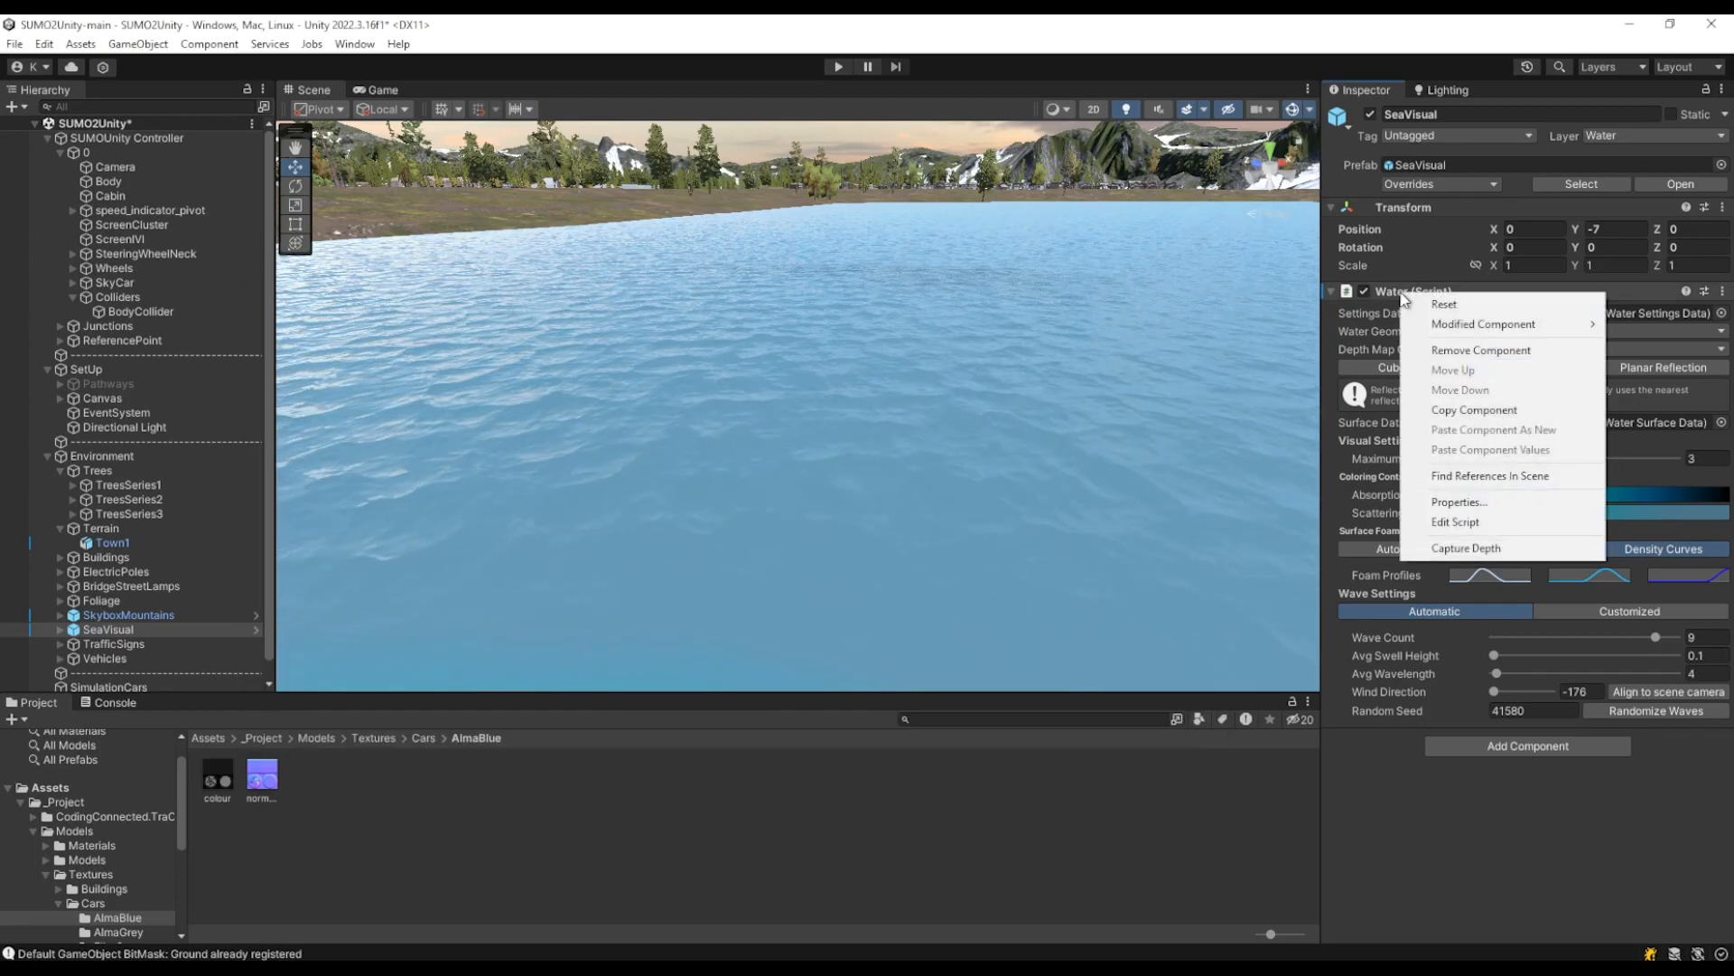
pyautogui.click(1466, 522)
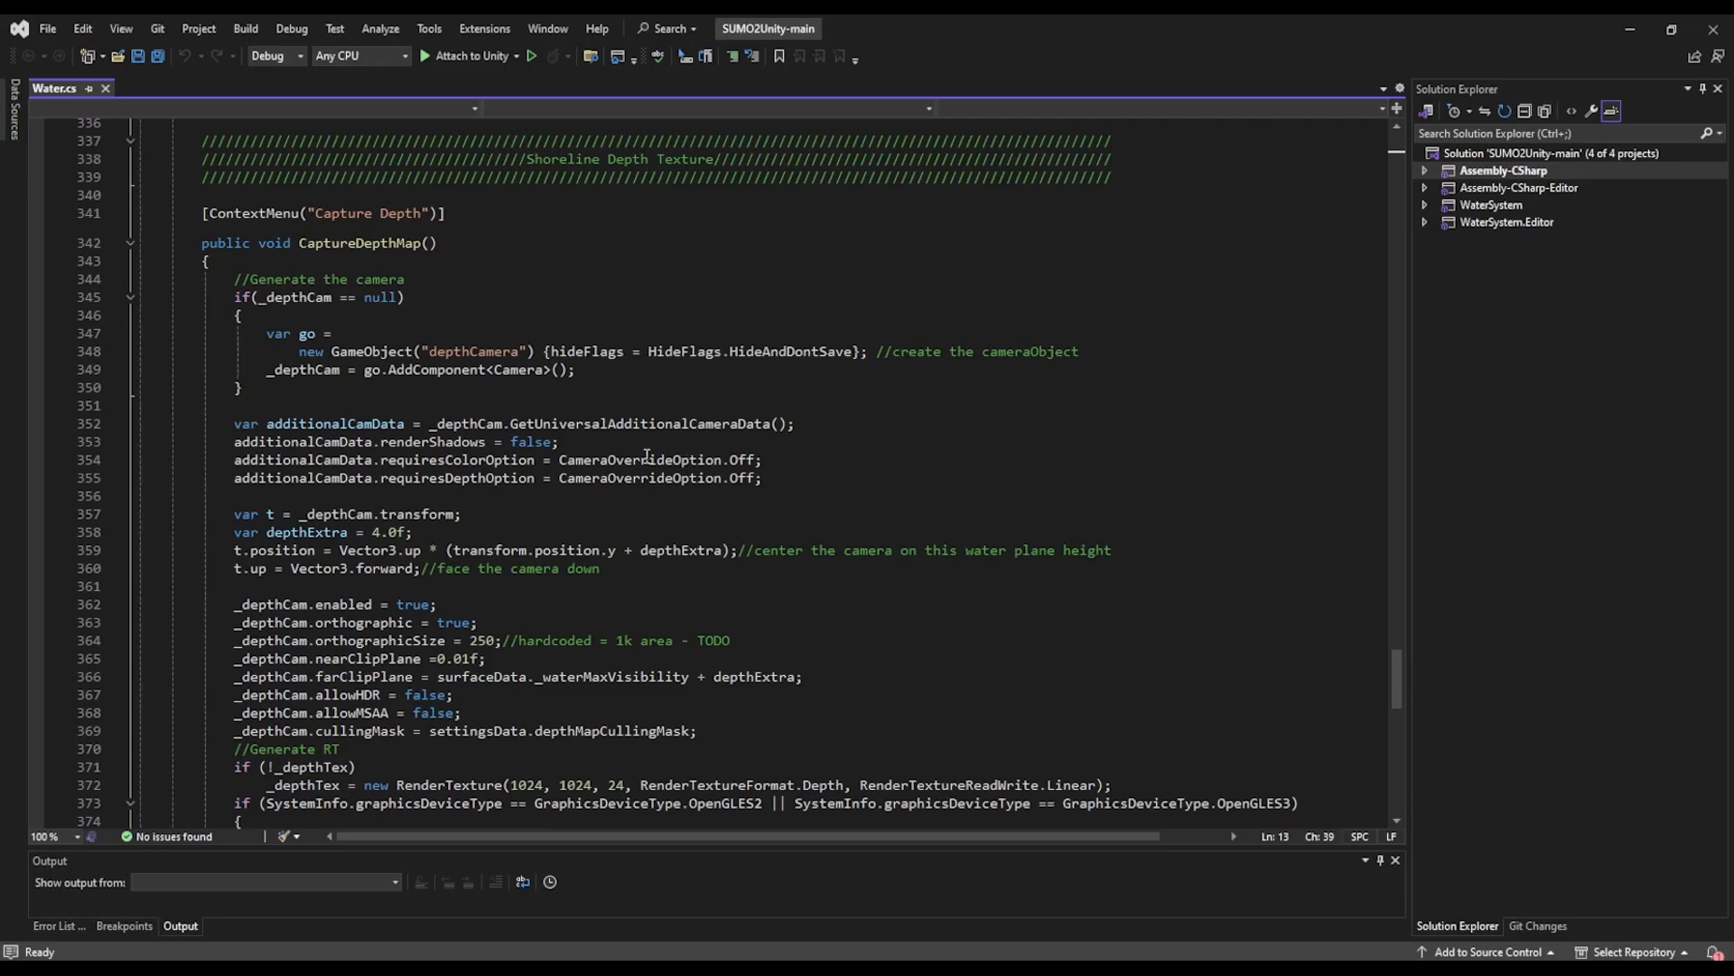
pyautogui.scroll(20, 647, 454)
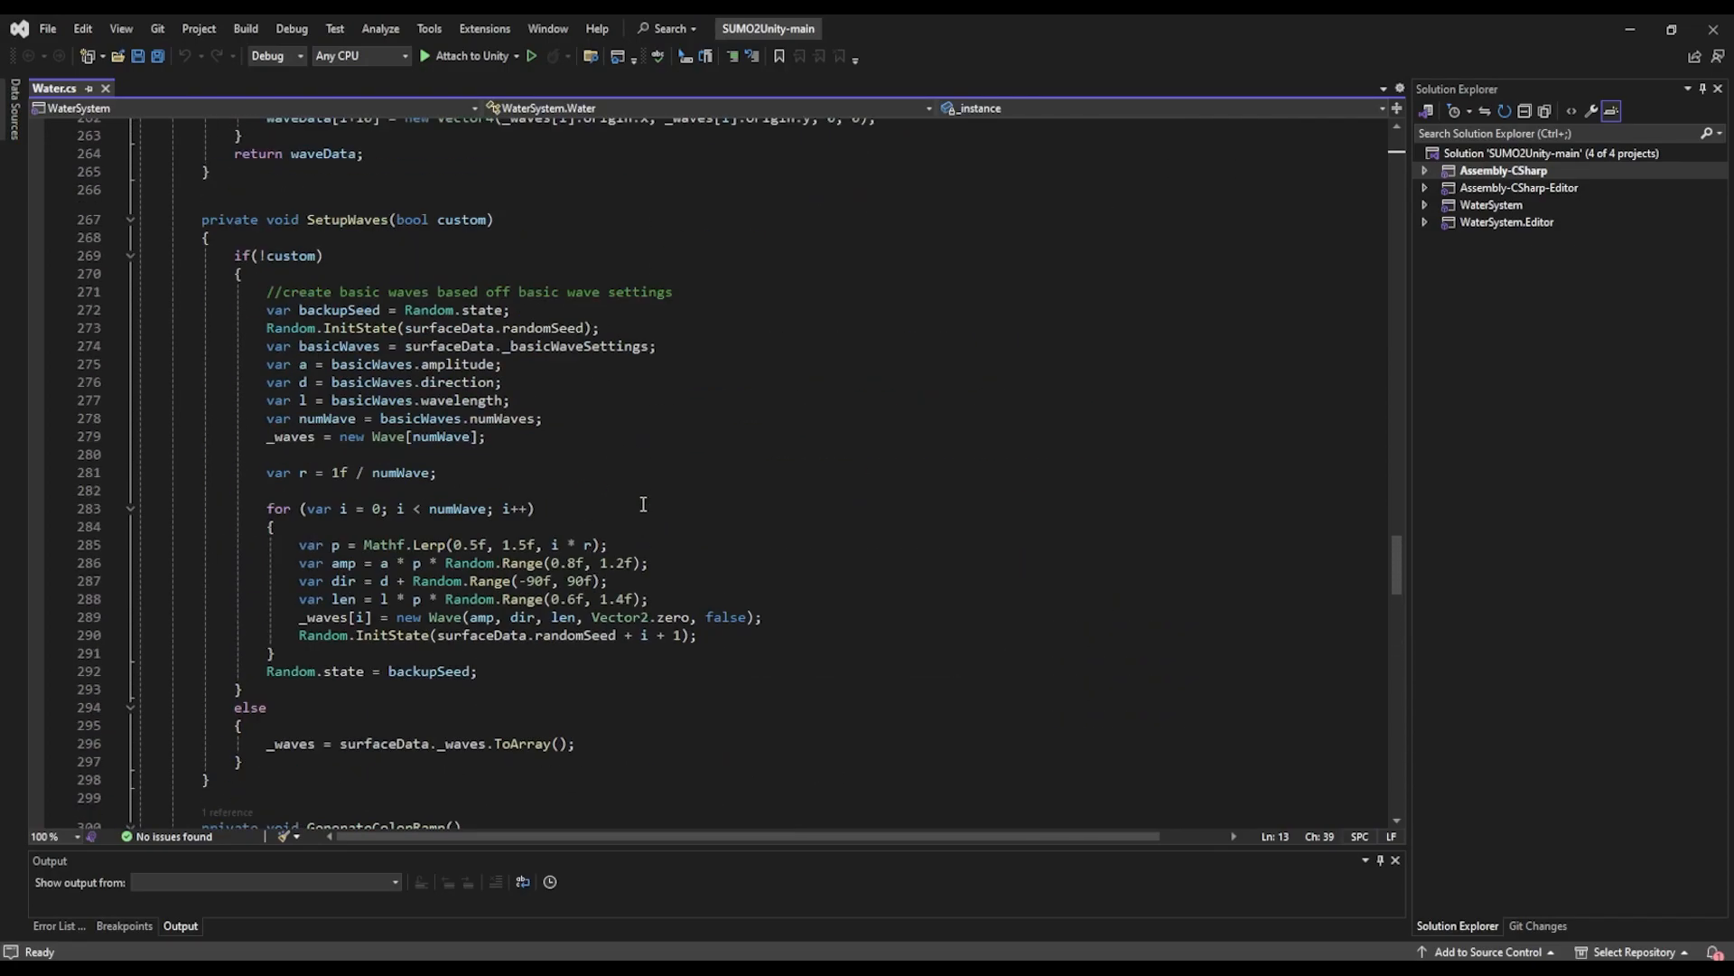
pyautogui.scroll(20, 642, 503)
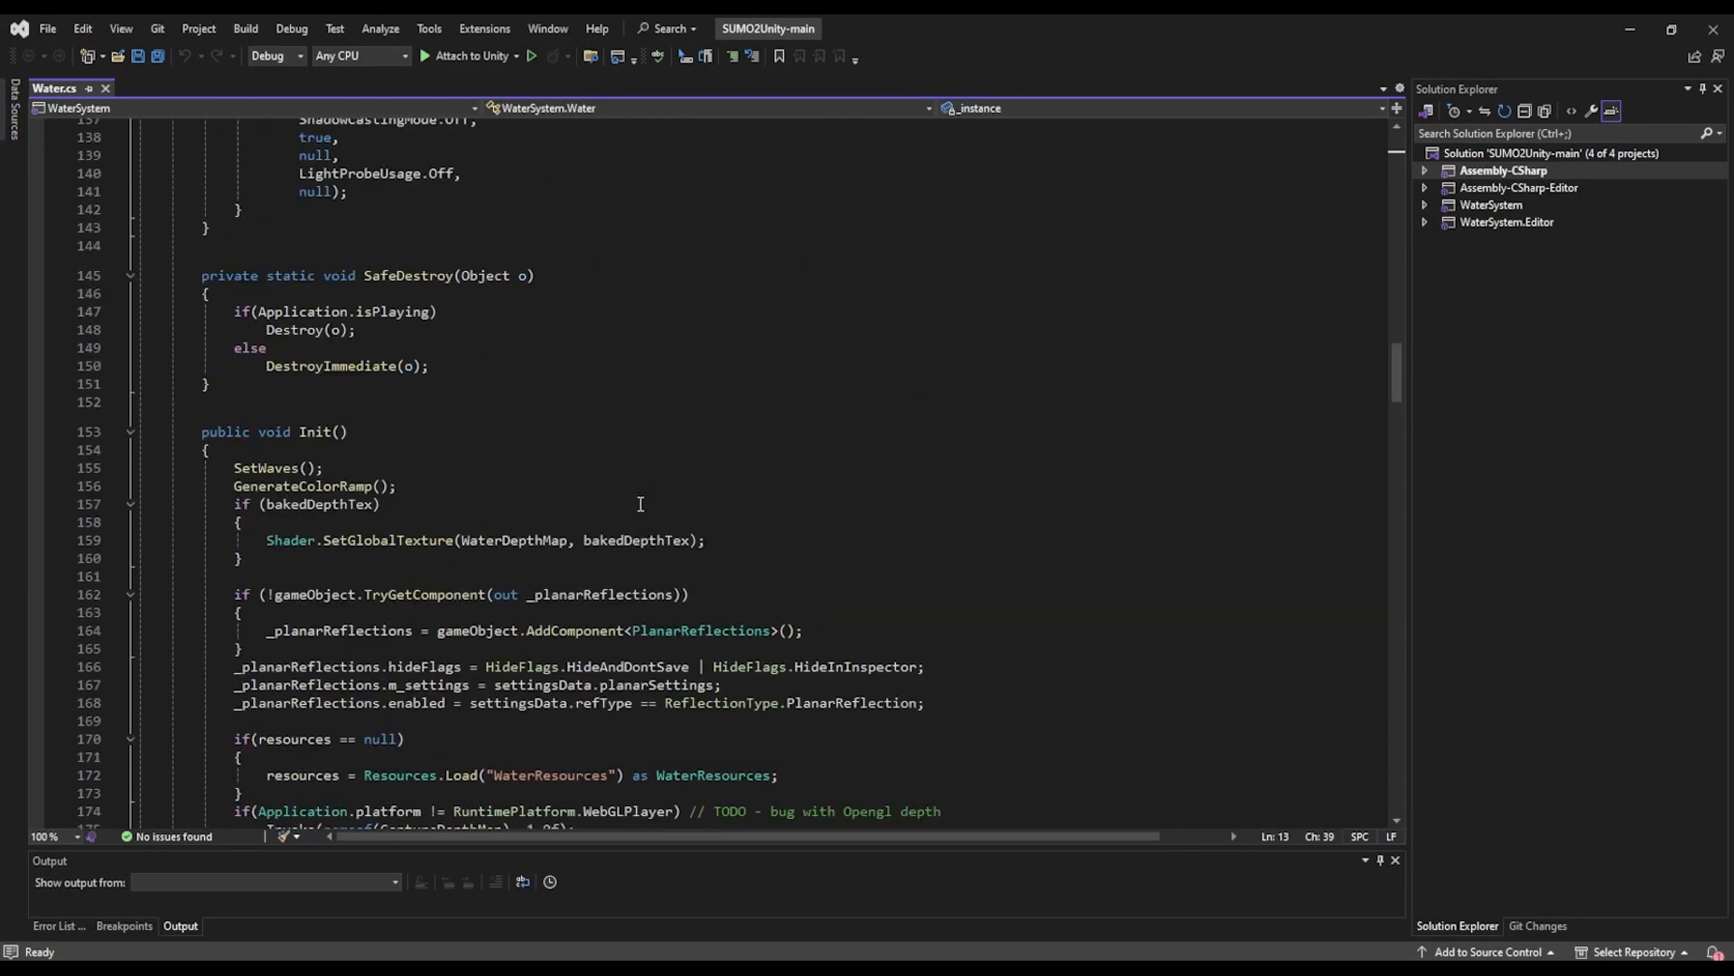
pyautogui.scroll(20, 641, 503)
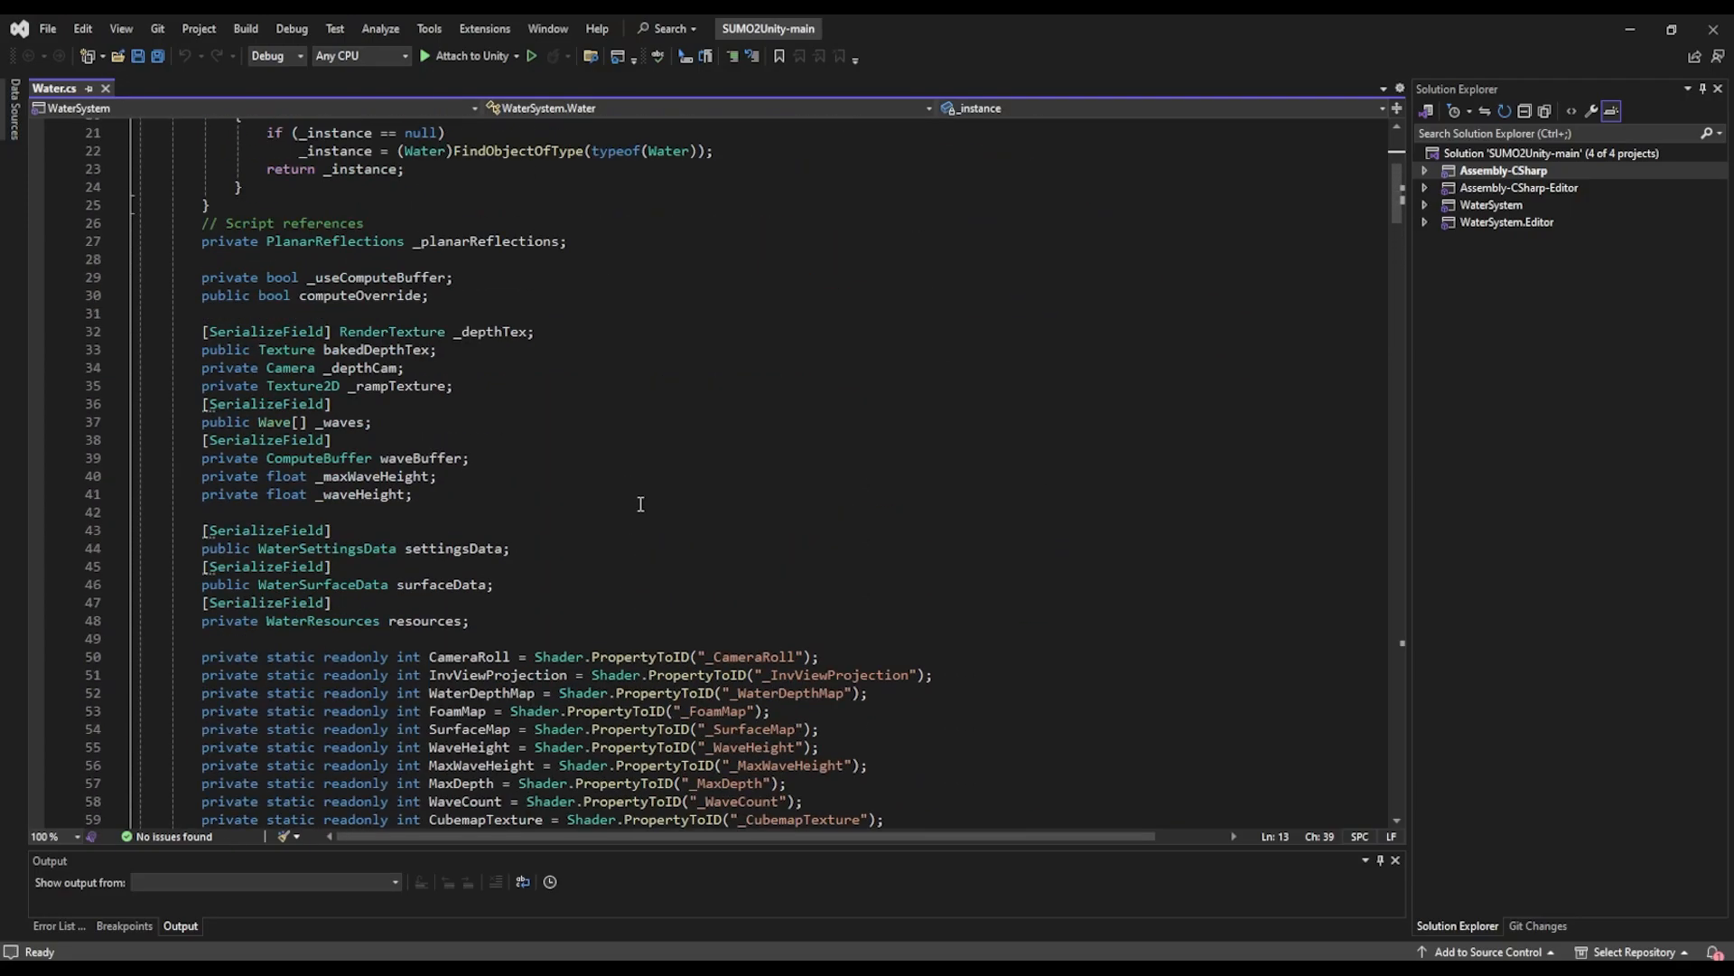
pyautogui.click(302, 355)
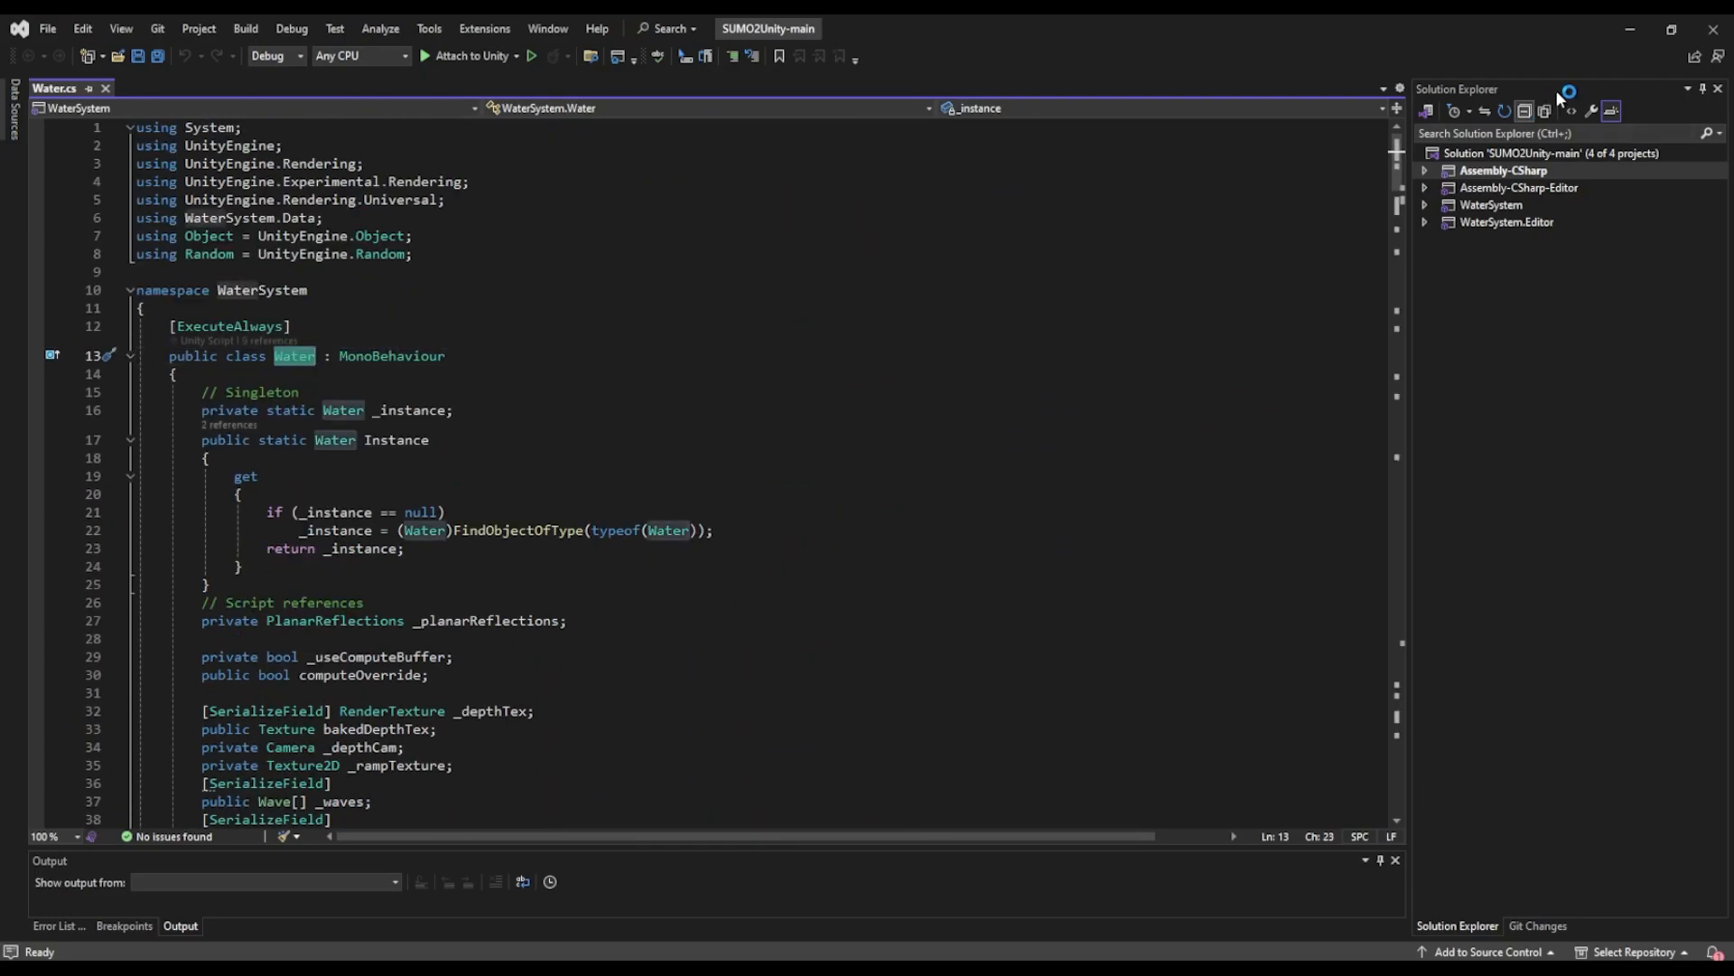
pyautogui.click(1631, 28)
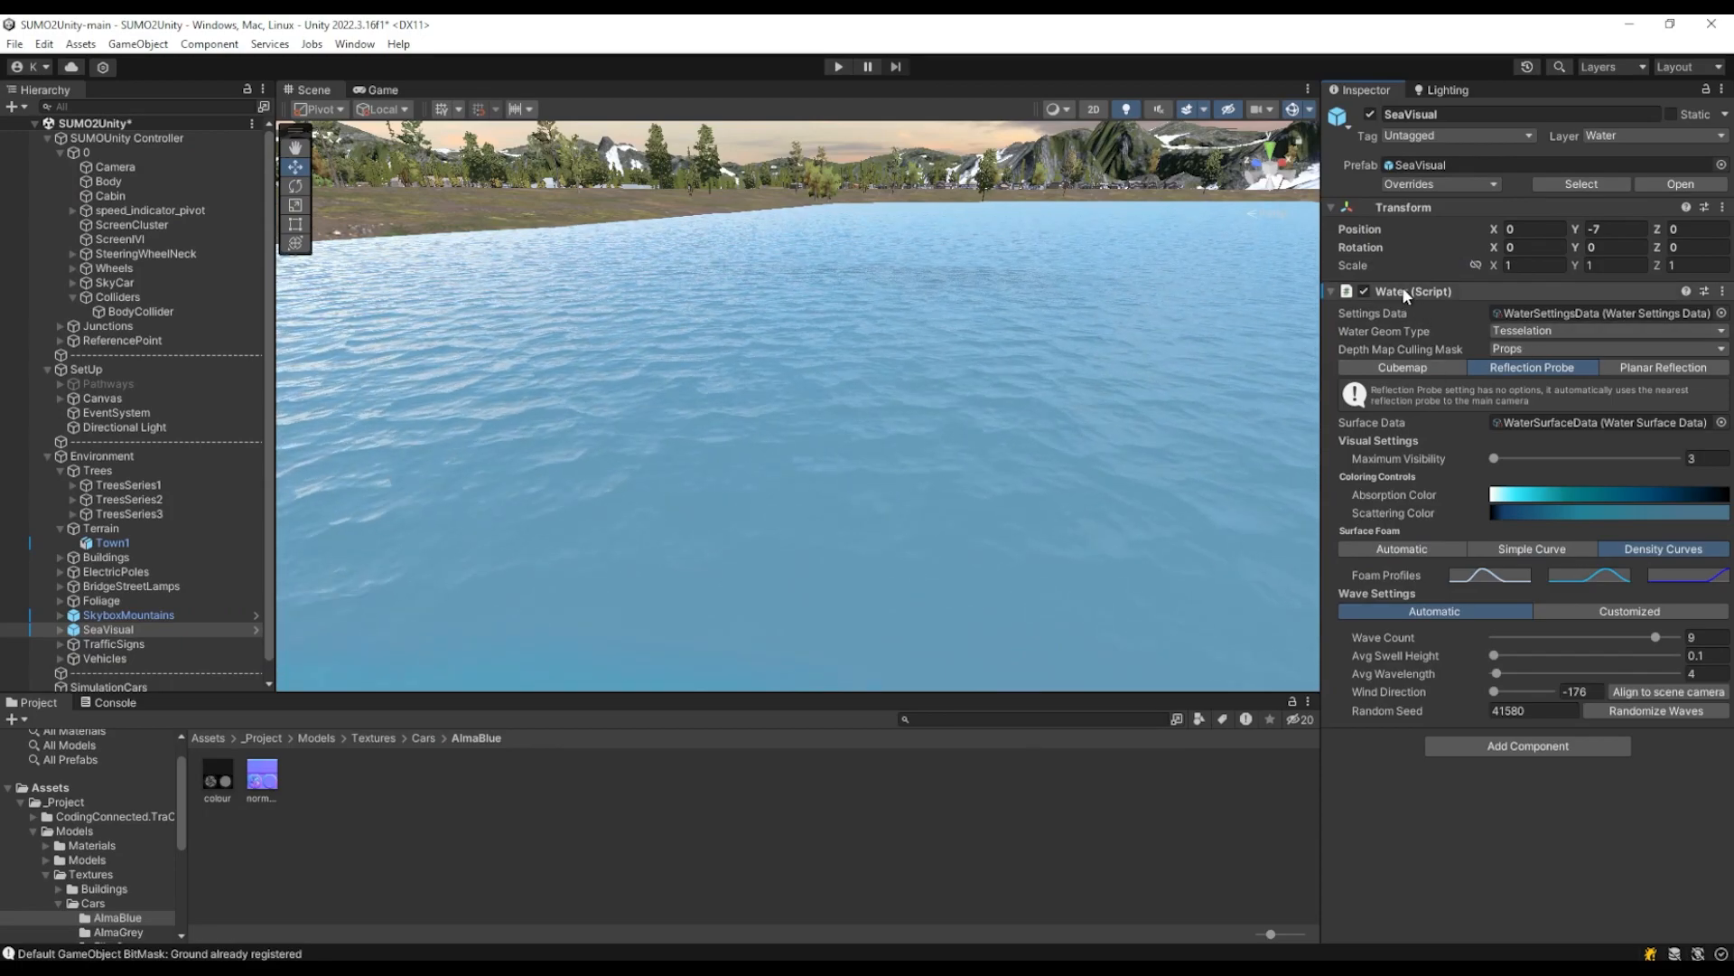
# Expand SeaVisual down to WaterBlock_50m_LOD1 and show the BoatAttack/Water shader properties of its Sea material
pyautogui.click(61, 629)
pyautogui.scroll(-2, 157, 642)
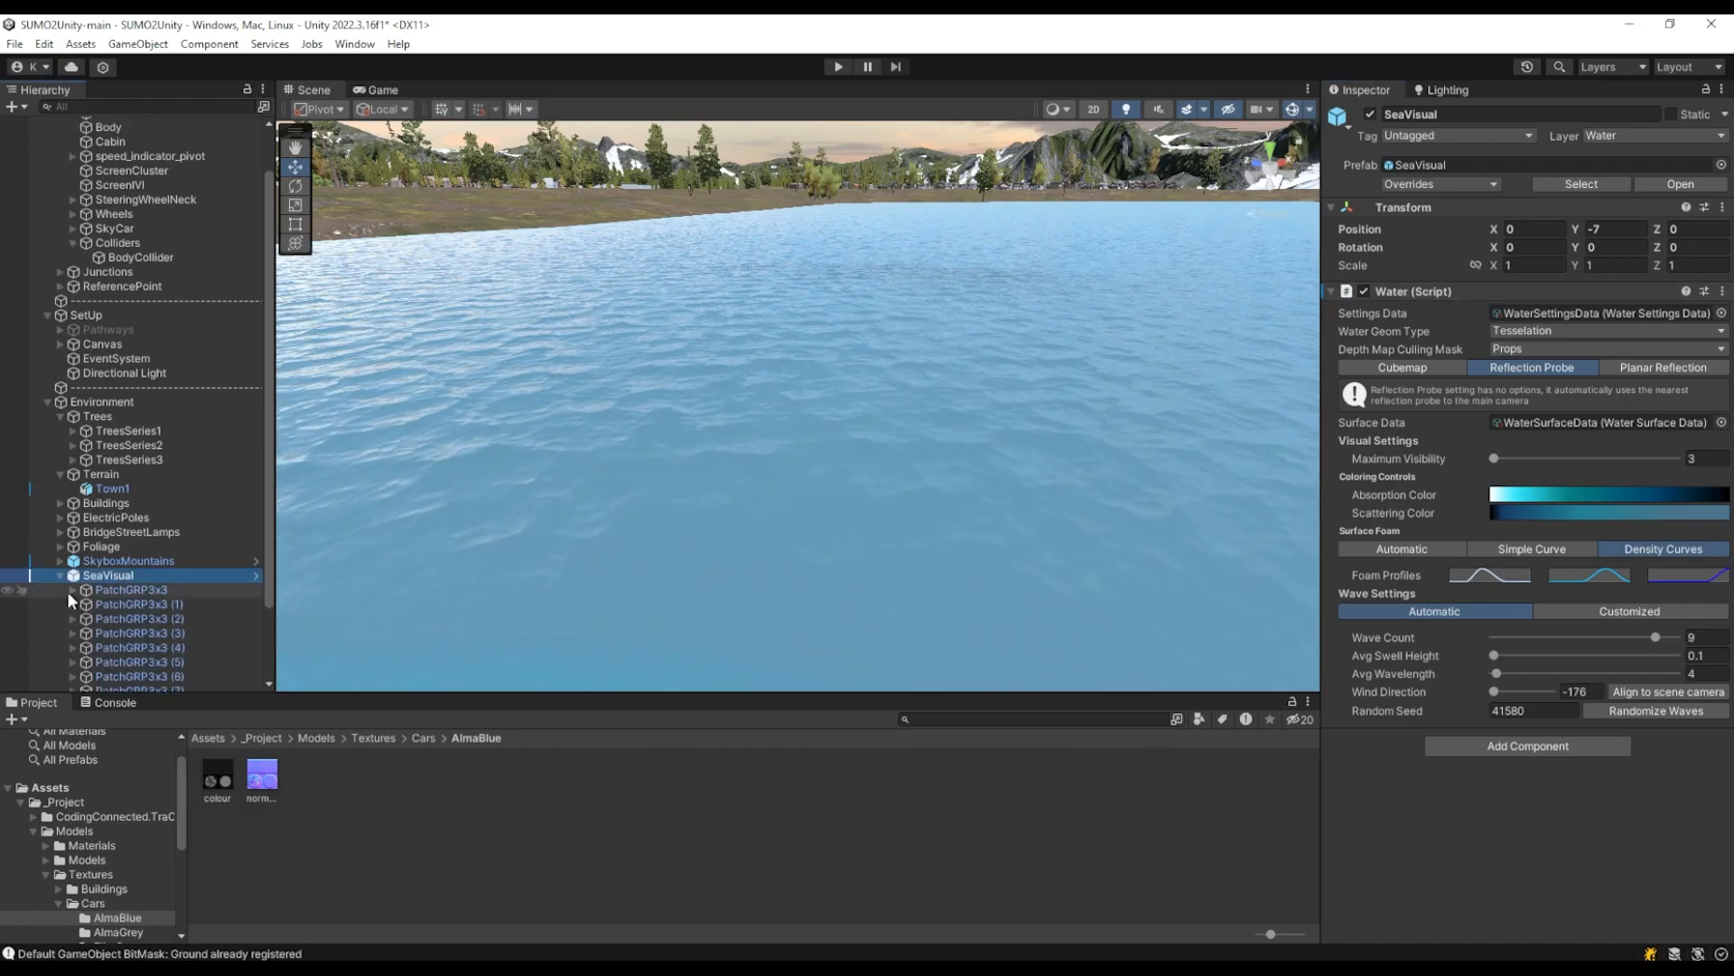
pyautogui.click(72, 590)
pyautogui.click(140, 604)
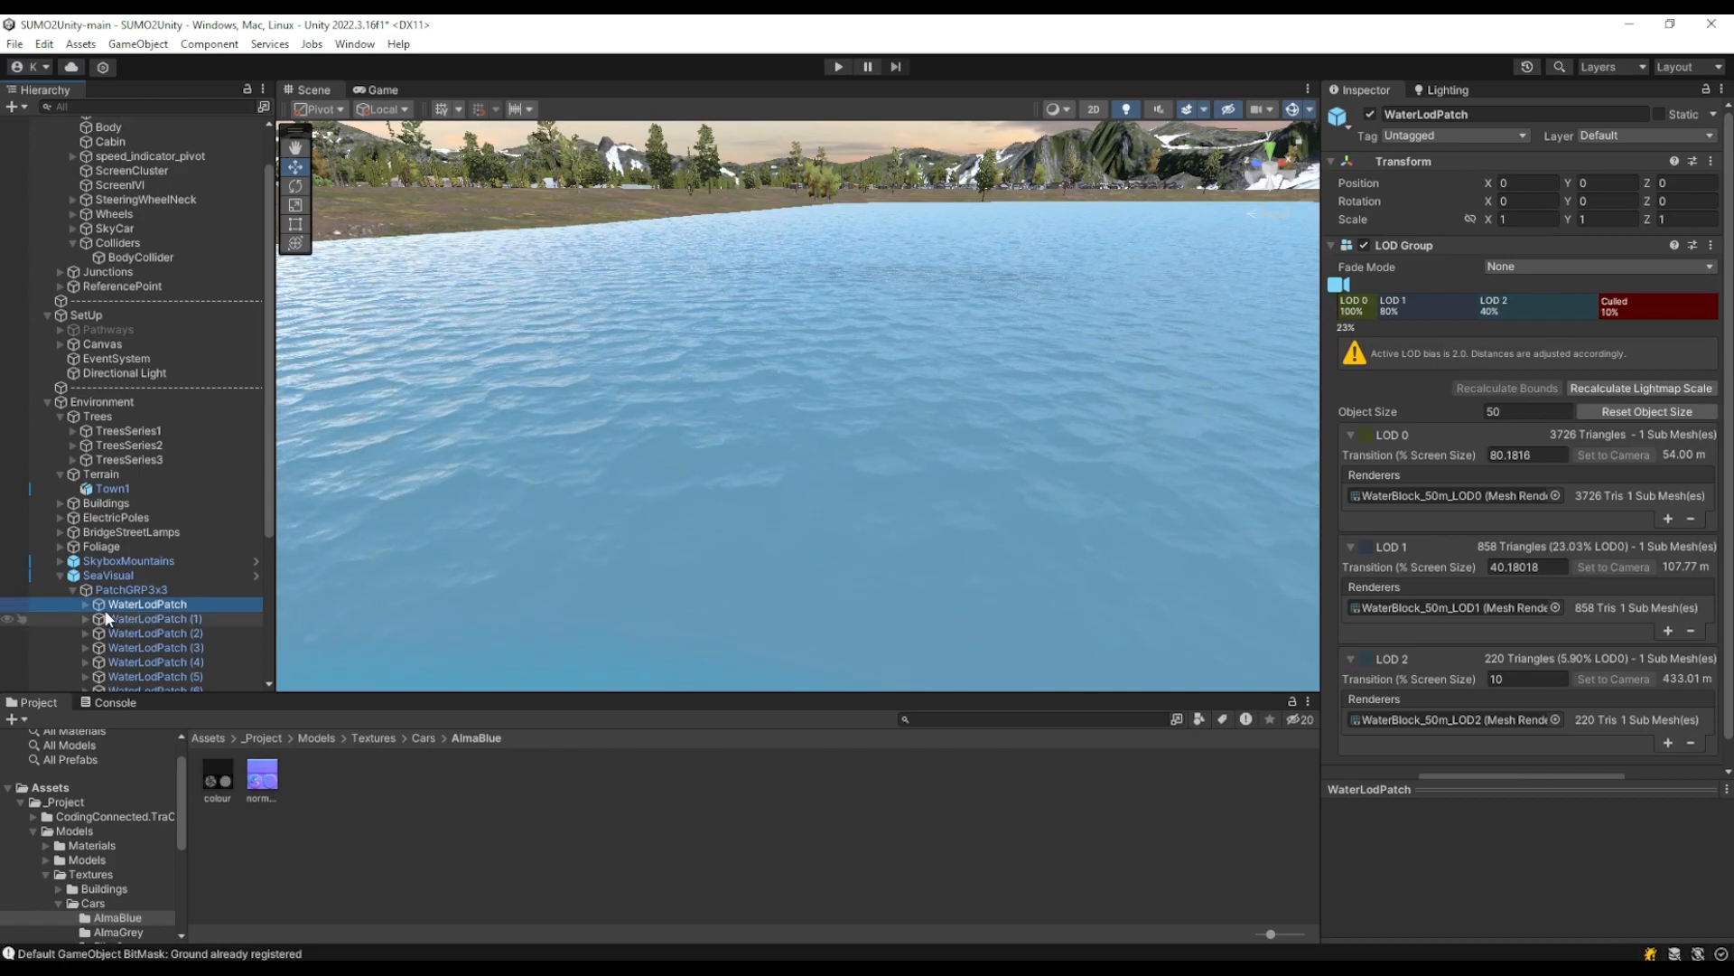
pyautogui.click(87, 604)
pyautogui.click(157, 632)
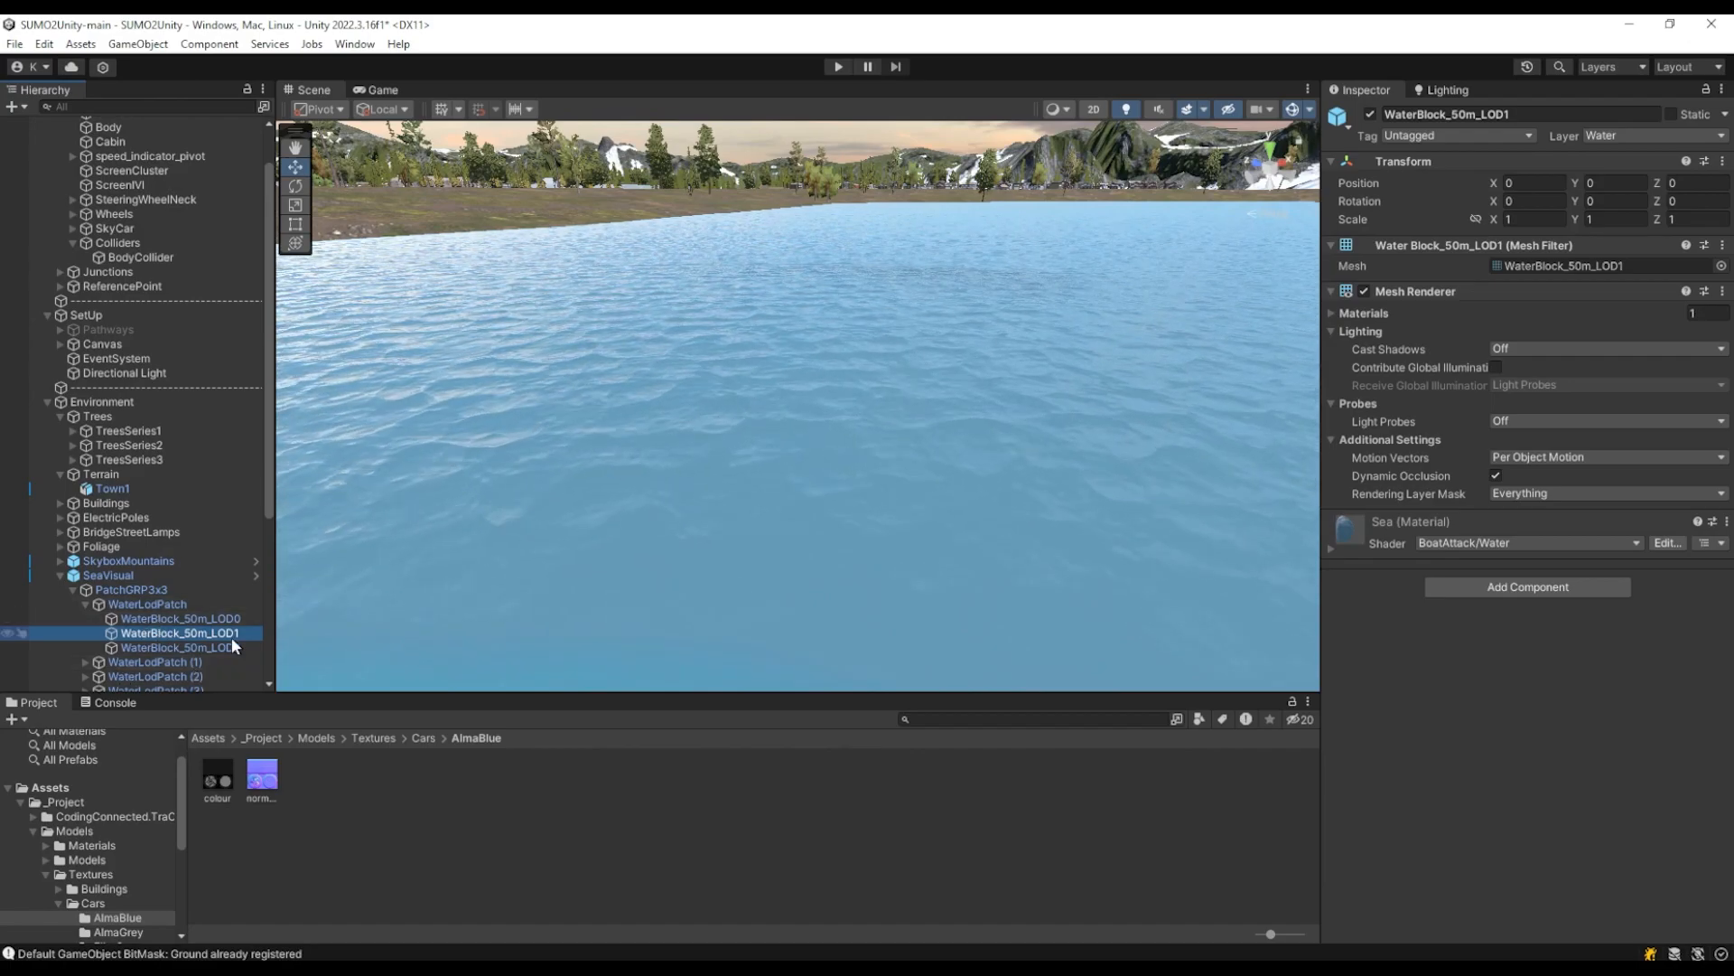
pyautogui.click(1334, 545)
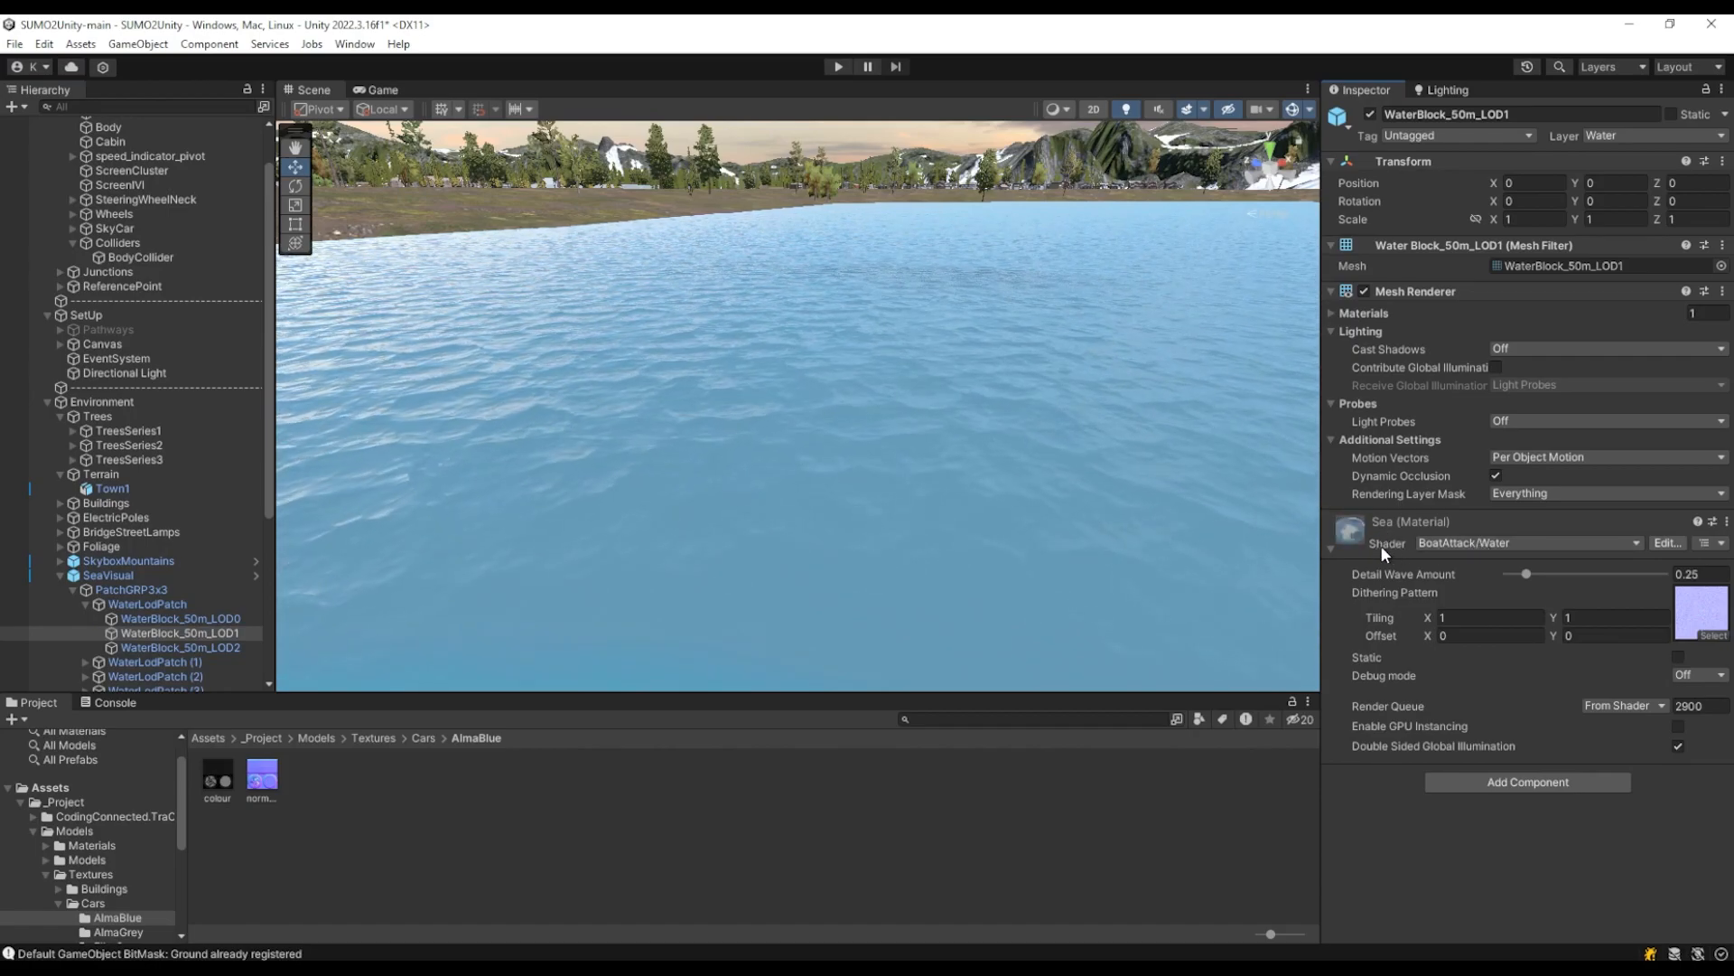
# Switch to the PowerPoint presentation, review the complex behavior and VR Optimization items, and advance to the VR Optimization slide
pyautogui.click(368, 963)
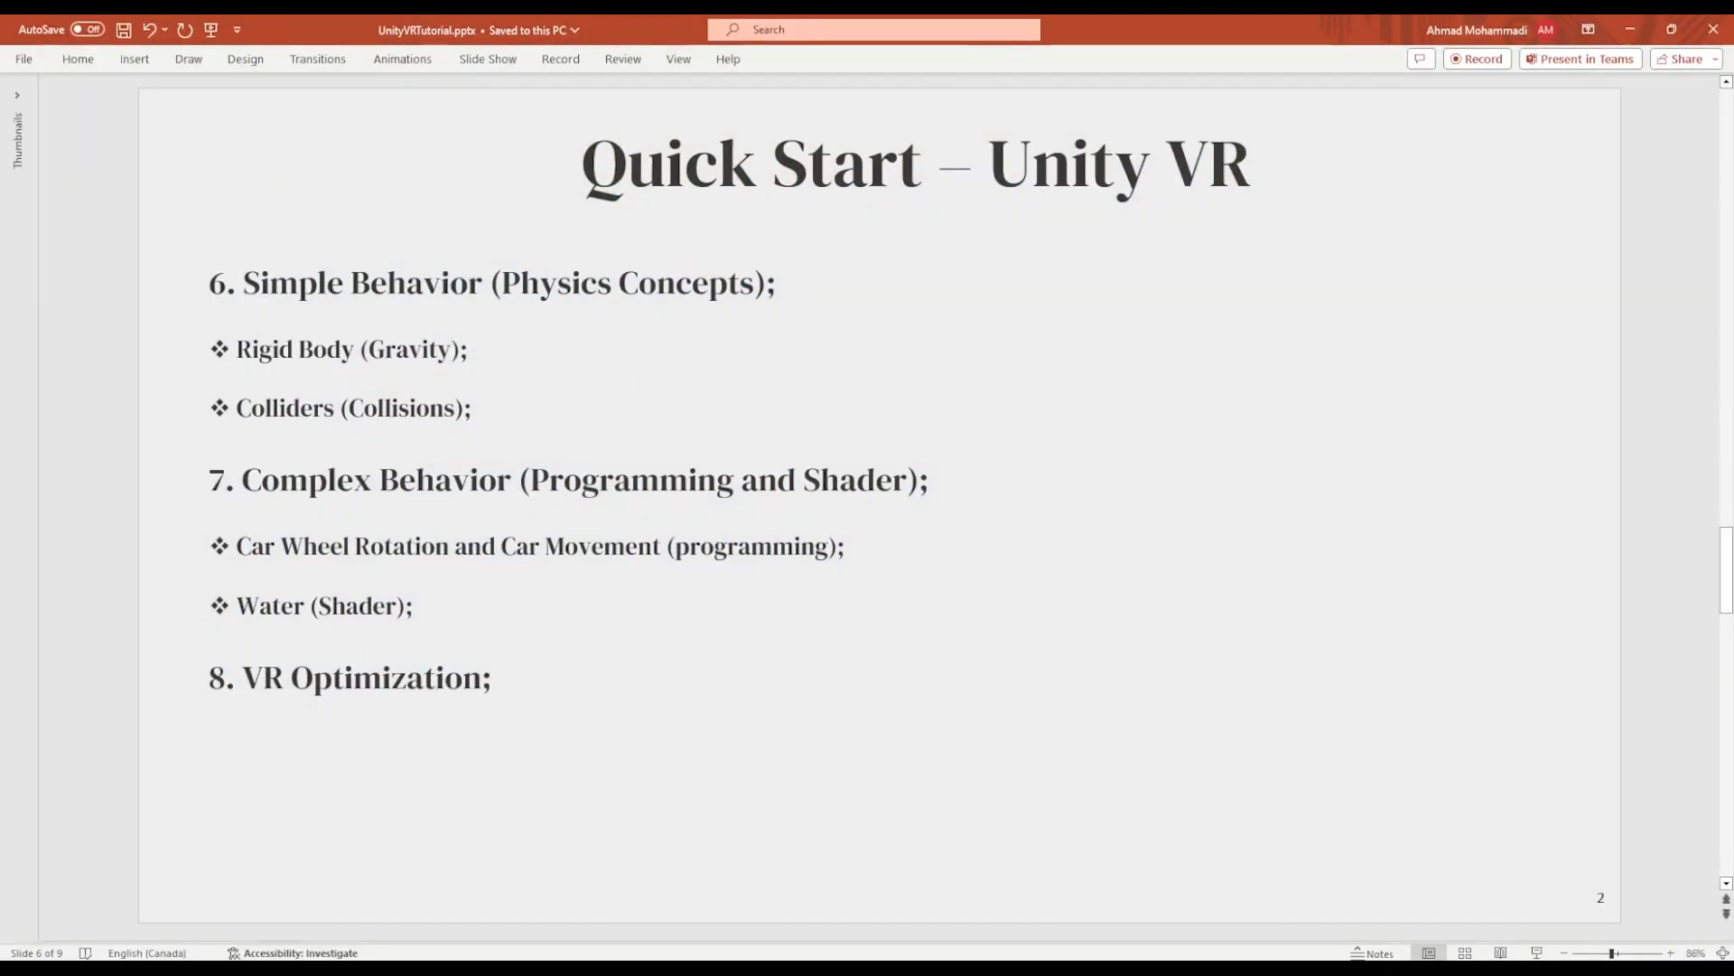
pyautogui.click(343, 611)
pyautogui.doubleClick(343, 611)
pyautogui.click(376, 669)
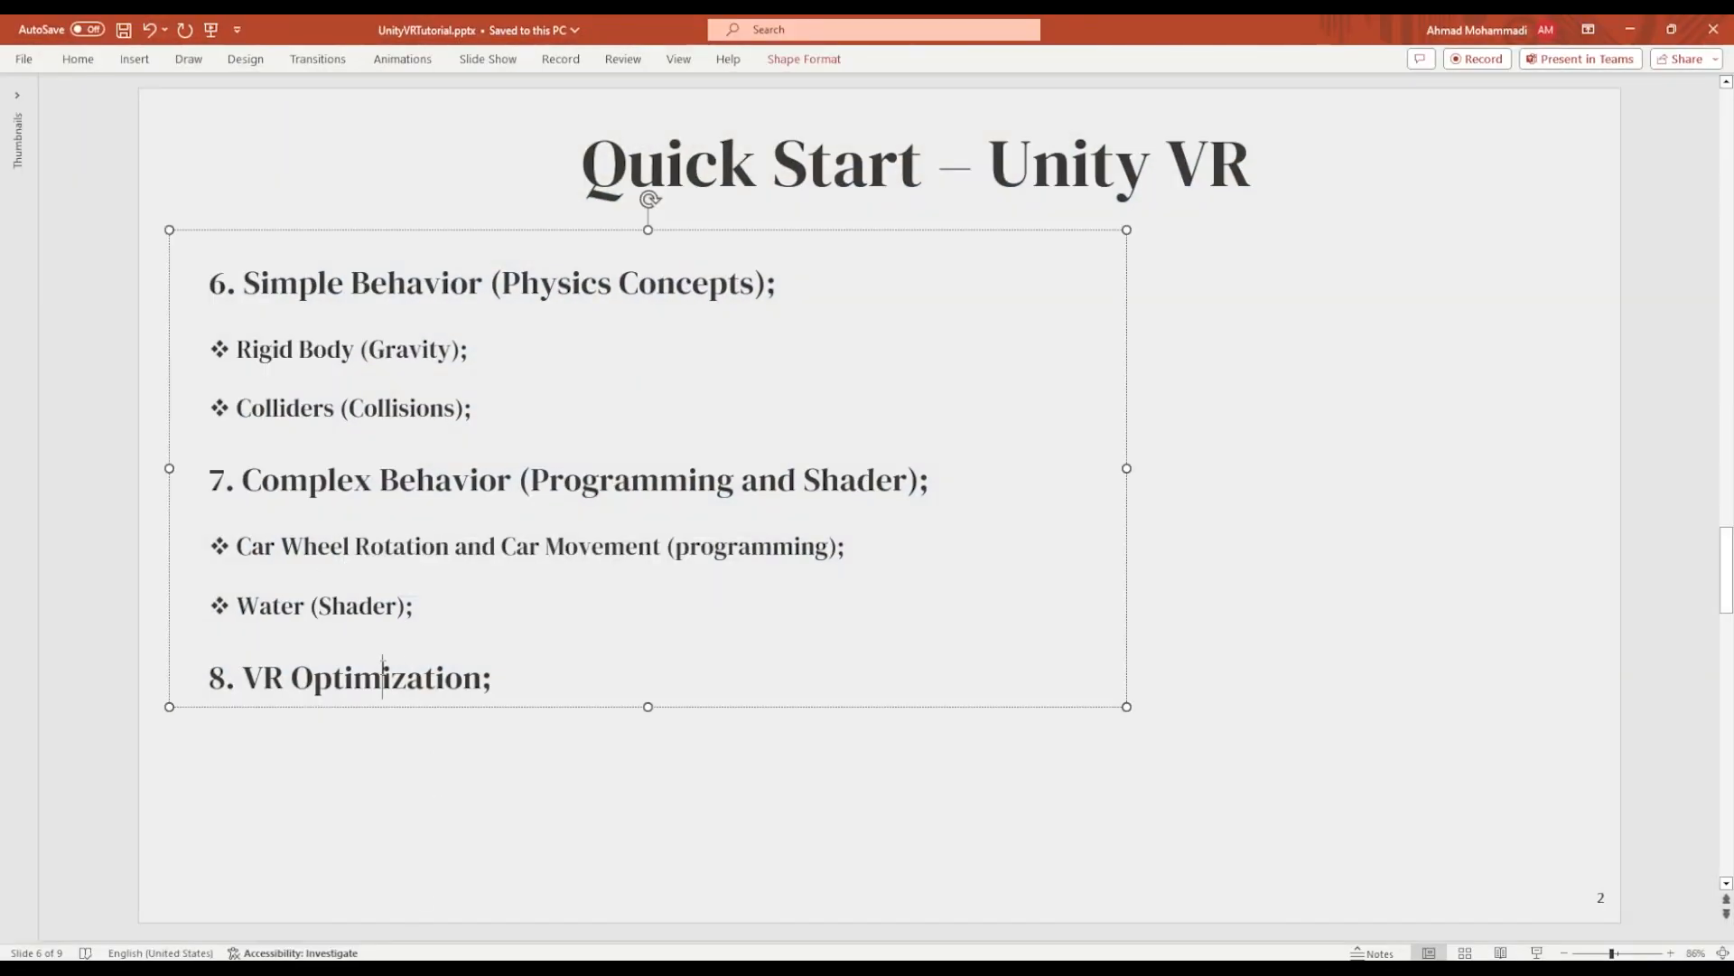
pyautogui.doubleClick(715, 547)
pyautogui.doubleClick(341, 609)
pyautogui.click(354, 676)
pyautogui.click(572, 789)
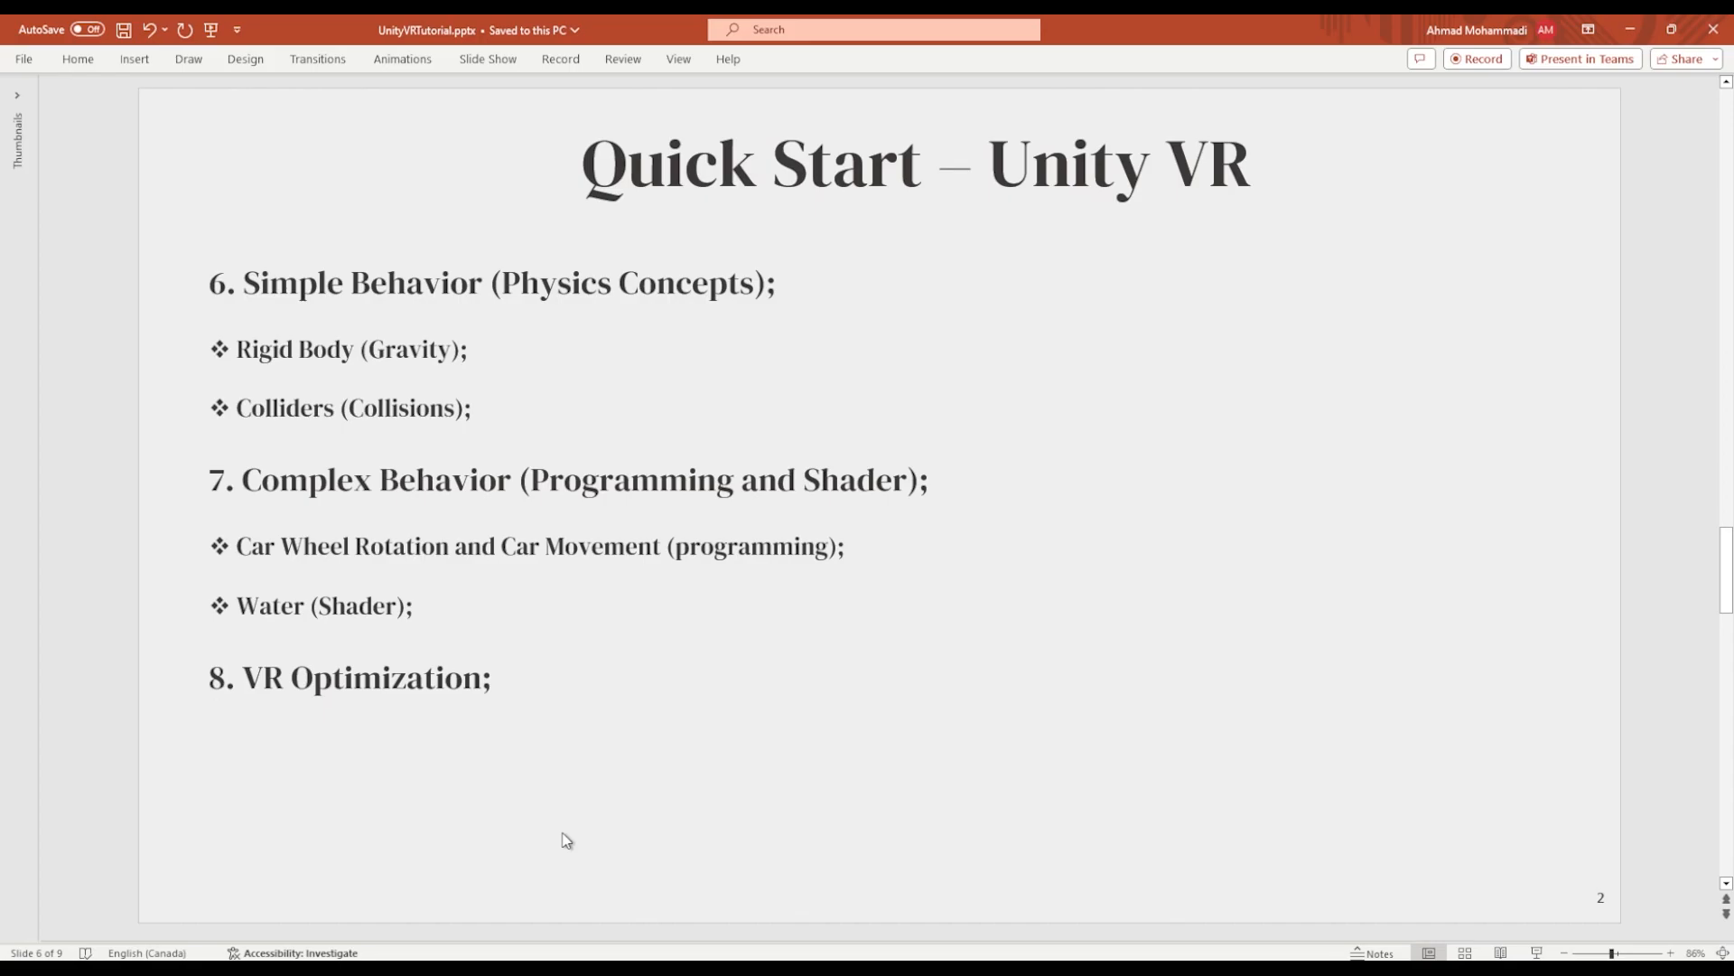
pyautogui.scroll(-1, 567, 841)
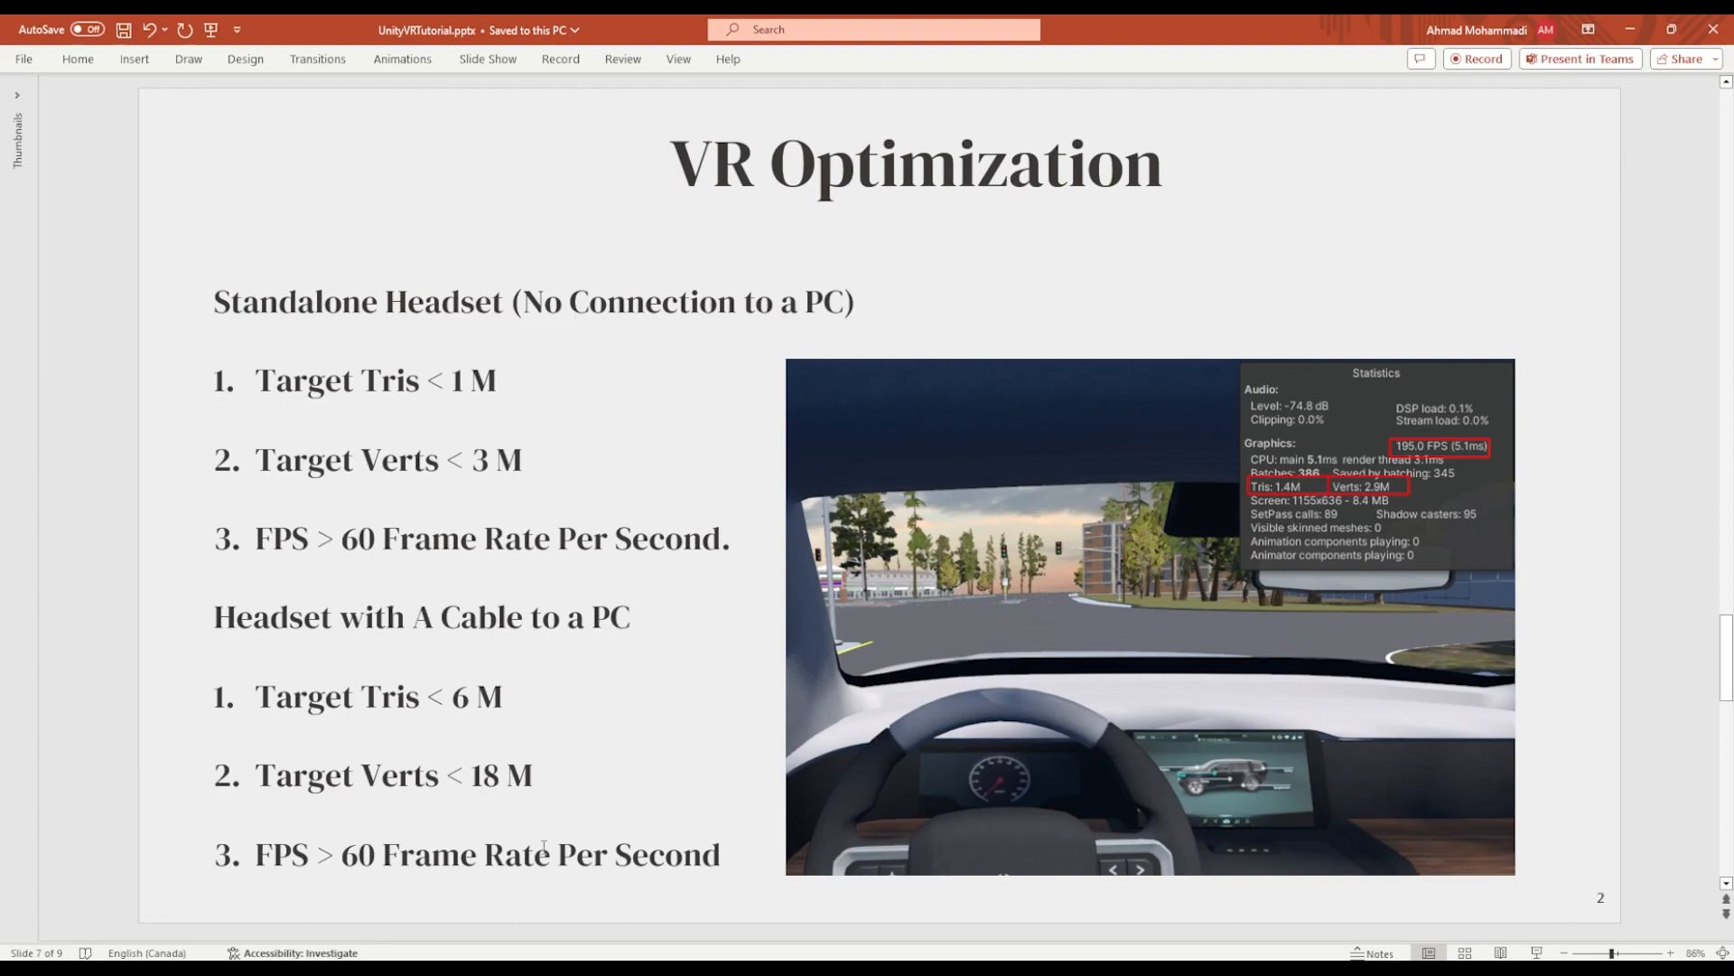
# Switch back to Unity, run the scene, and toggle the rendering Statistics overlay off and on in the Game view
pyautogui.moveTo(488, 969)
pyautogui.click(488, 894)
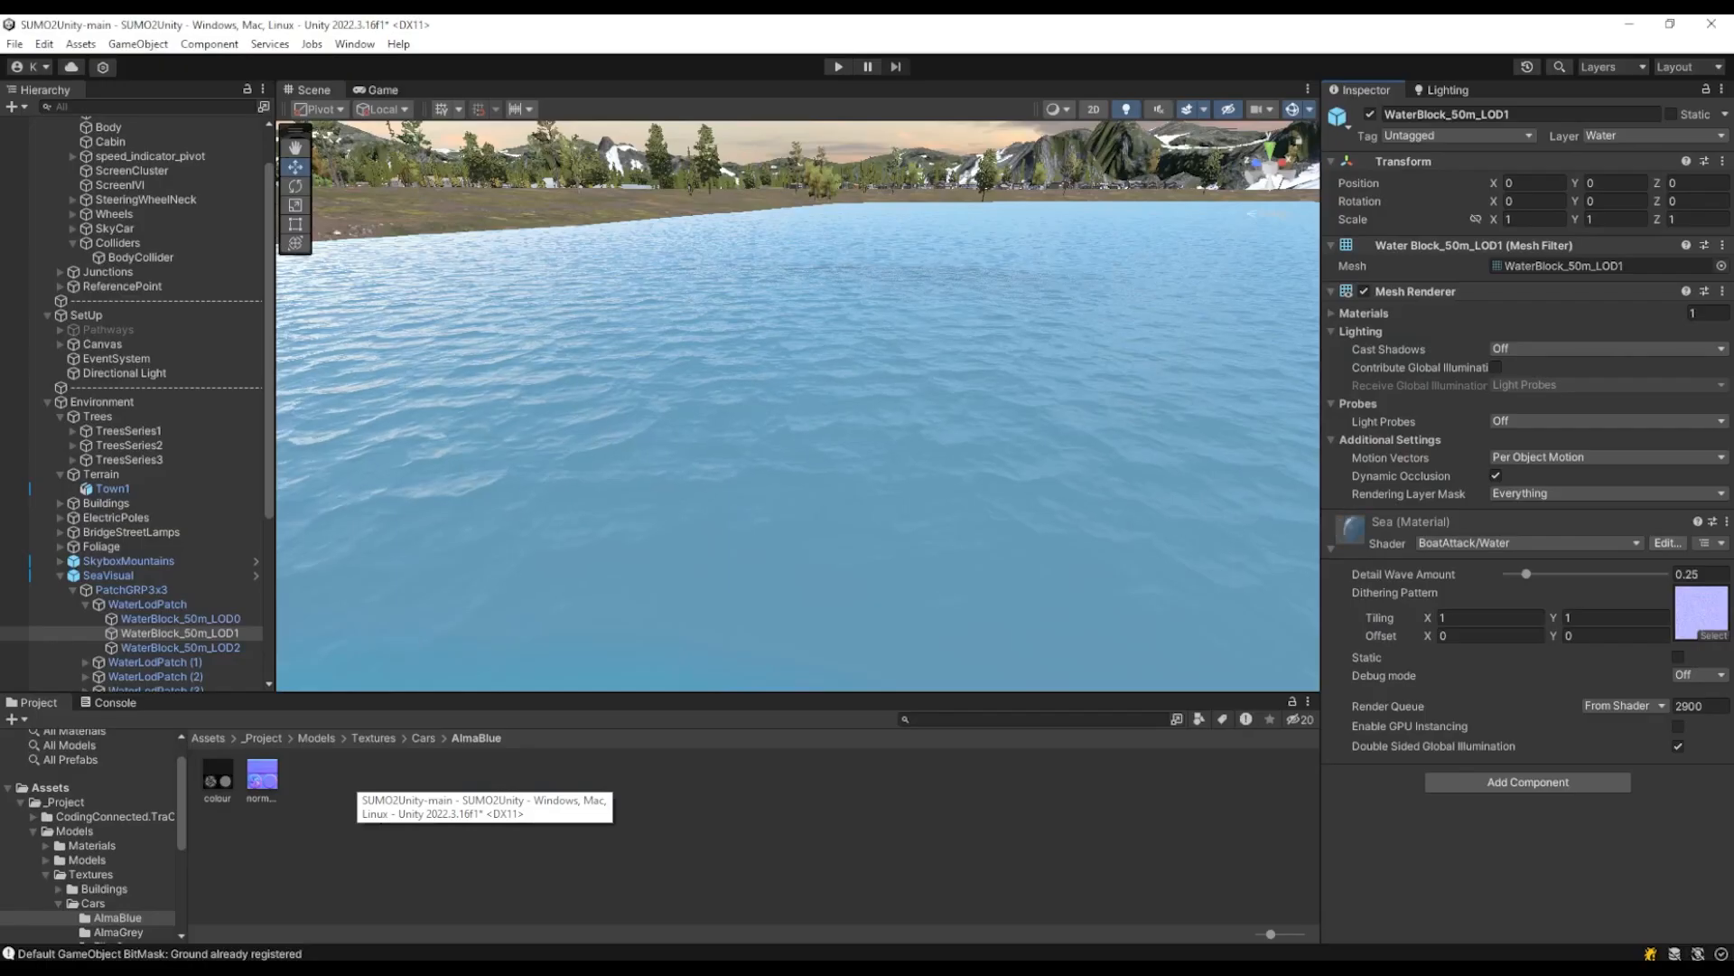
pyautogui.click(838, 68)
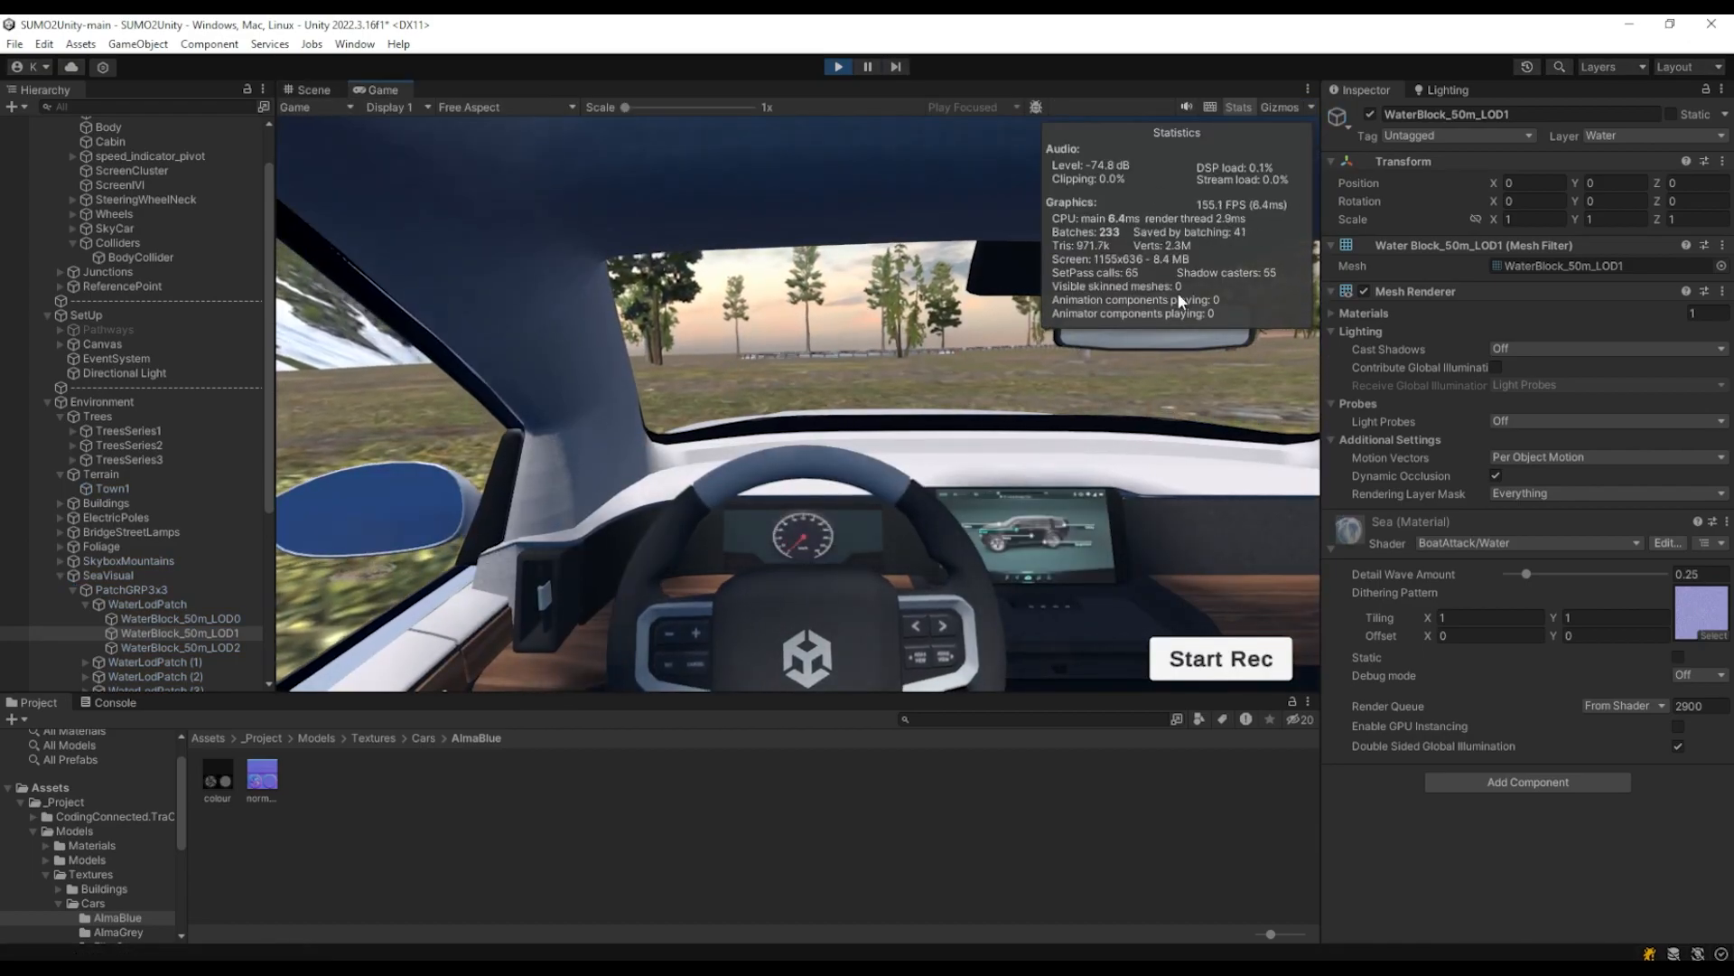
pyautogui.click(1237, 110)
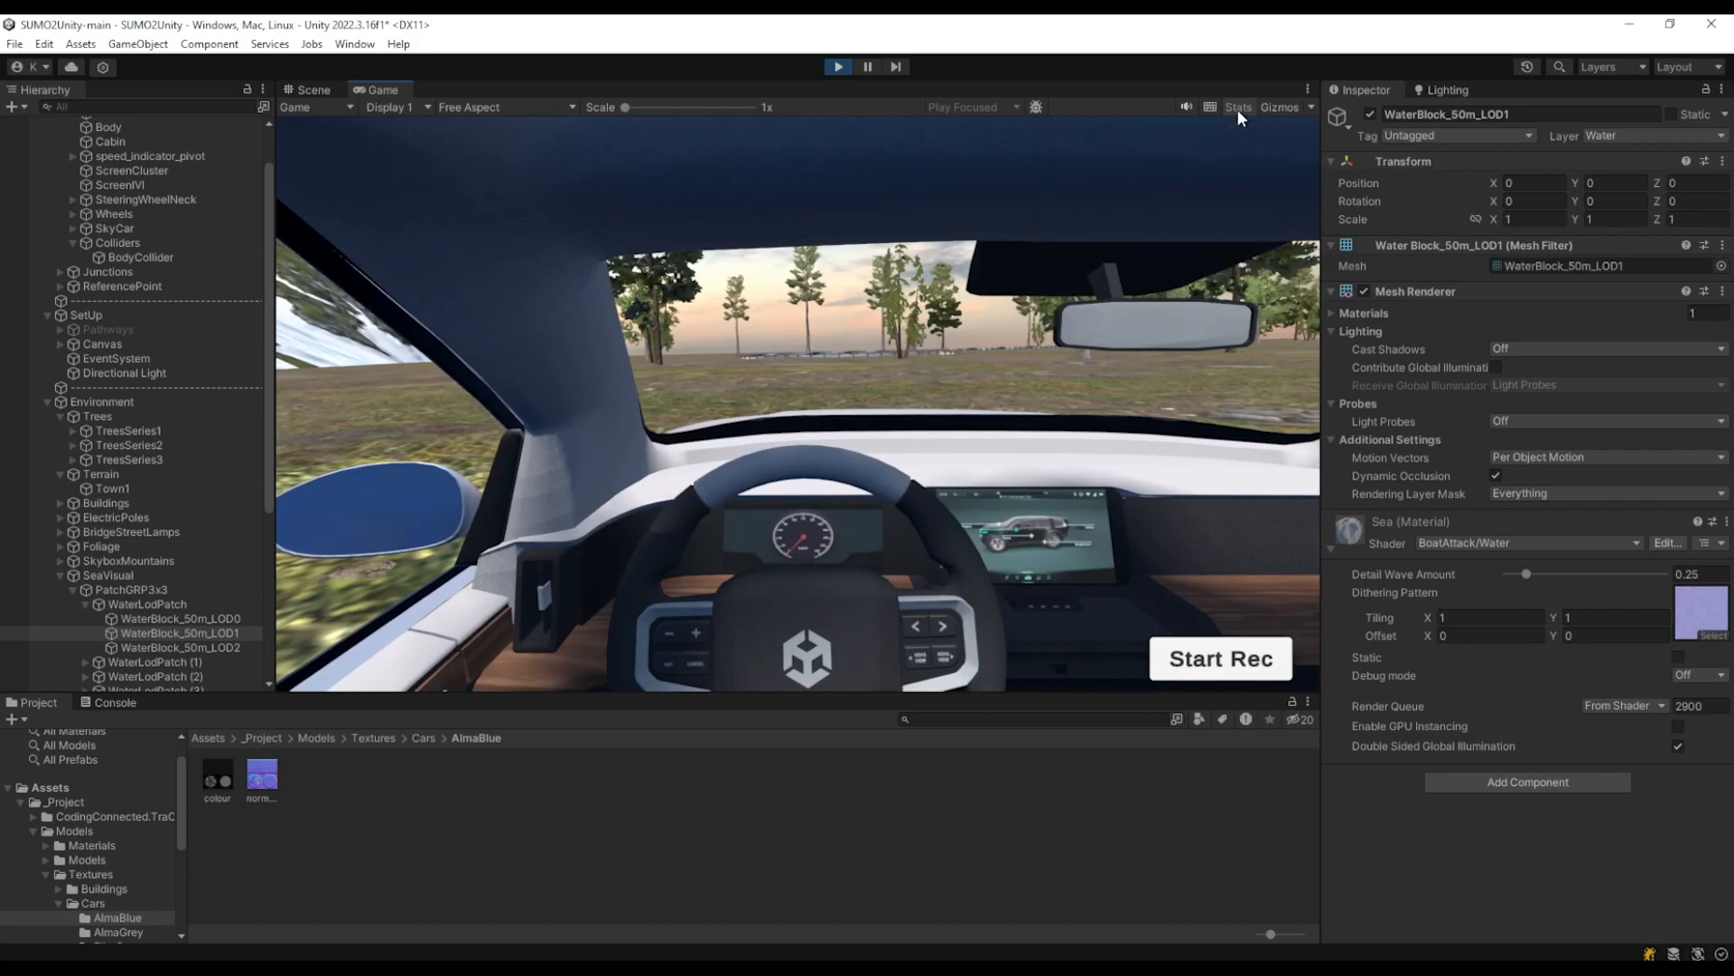
pyautogui.click(1238, 109)
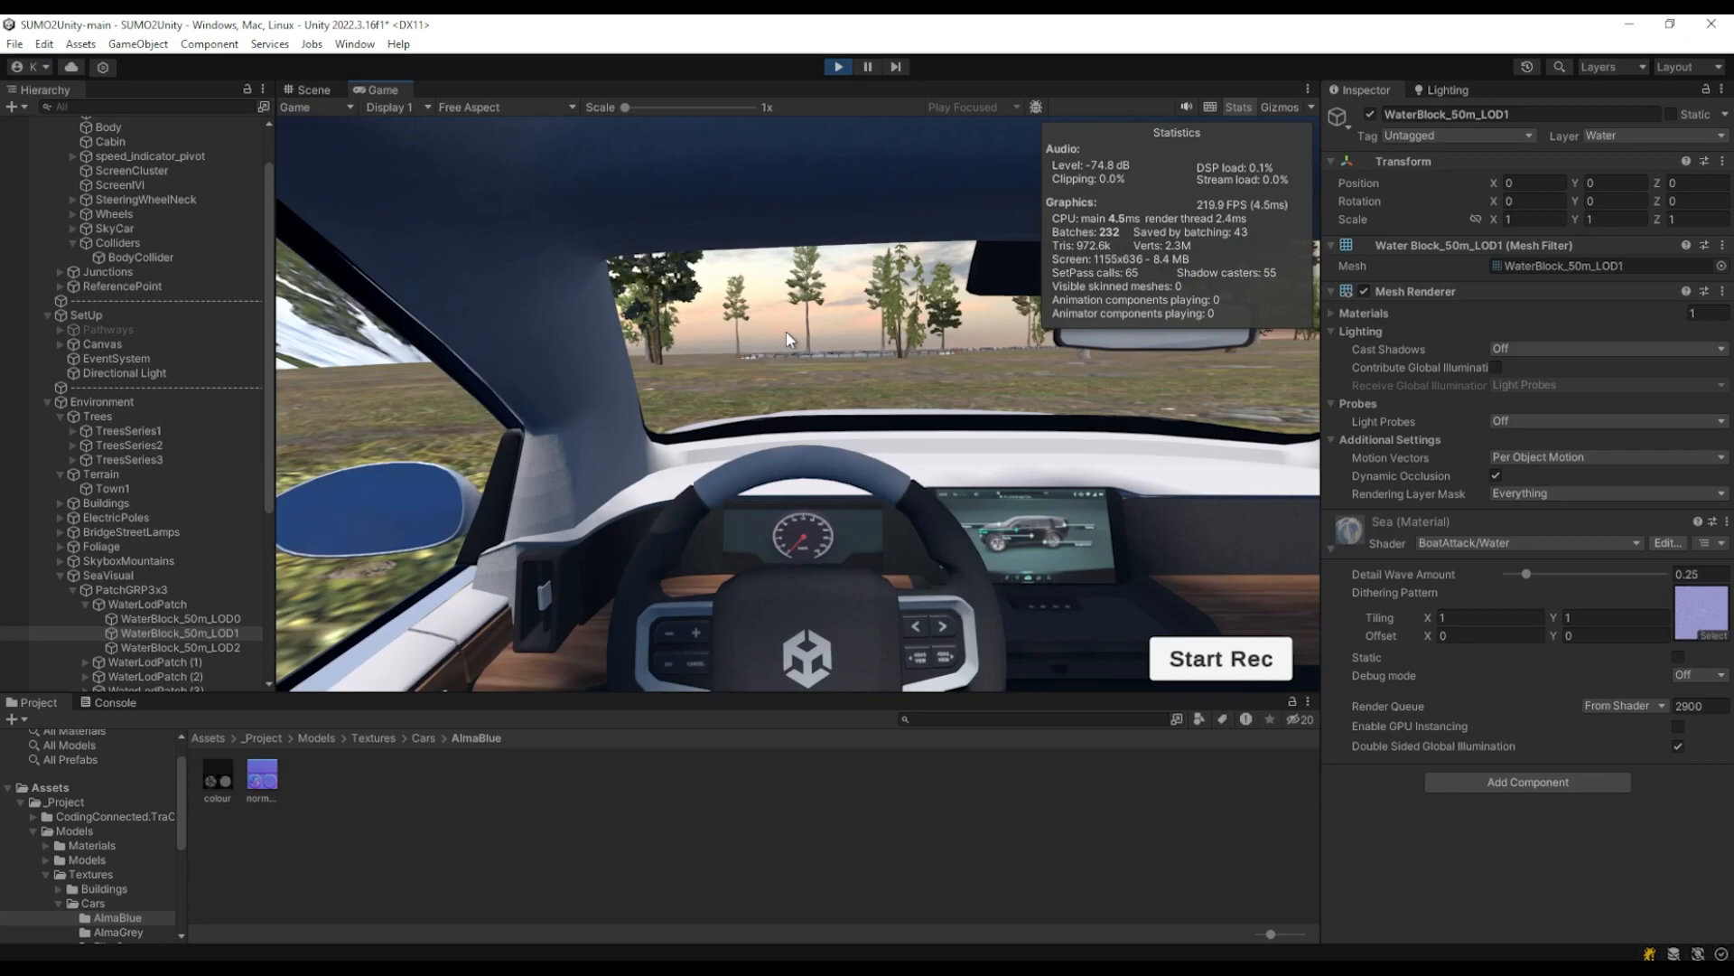
# Set the Scene view's shading mode to Wireframe and compare it with the Game view's statistics
pyautogui.click(328, 88)
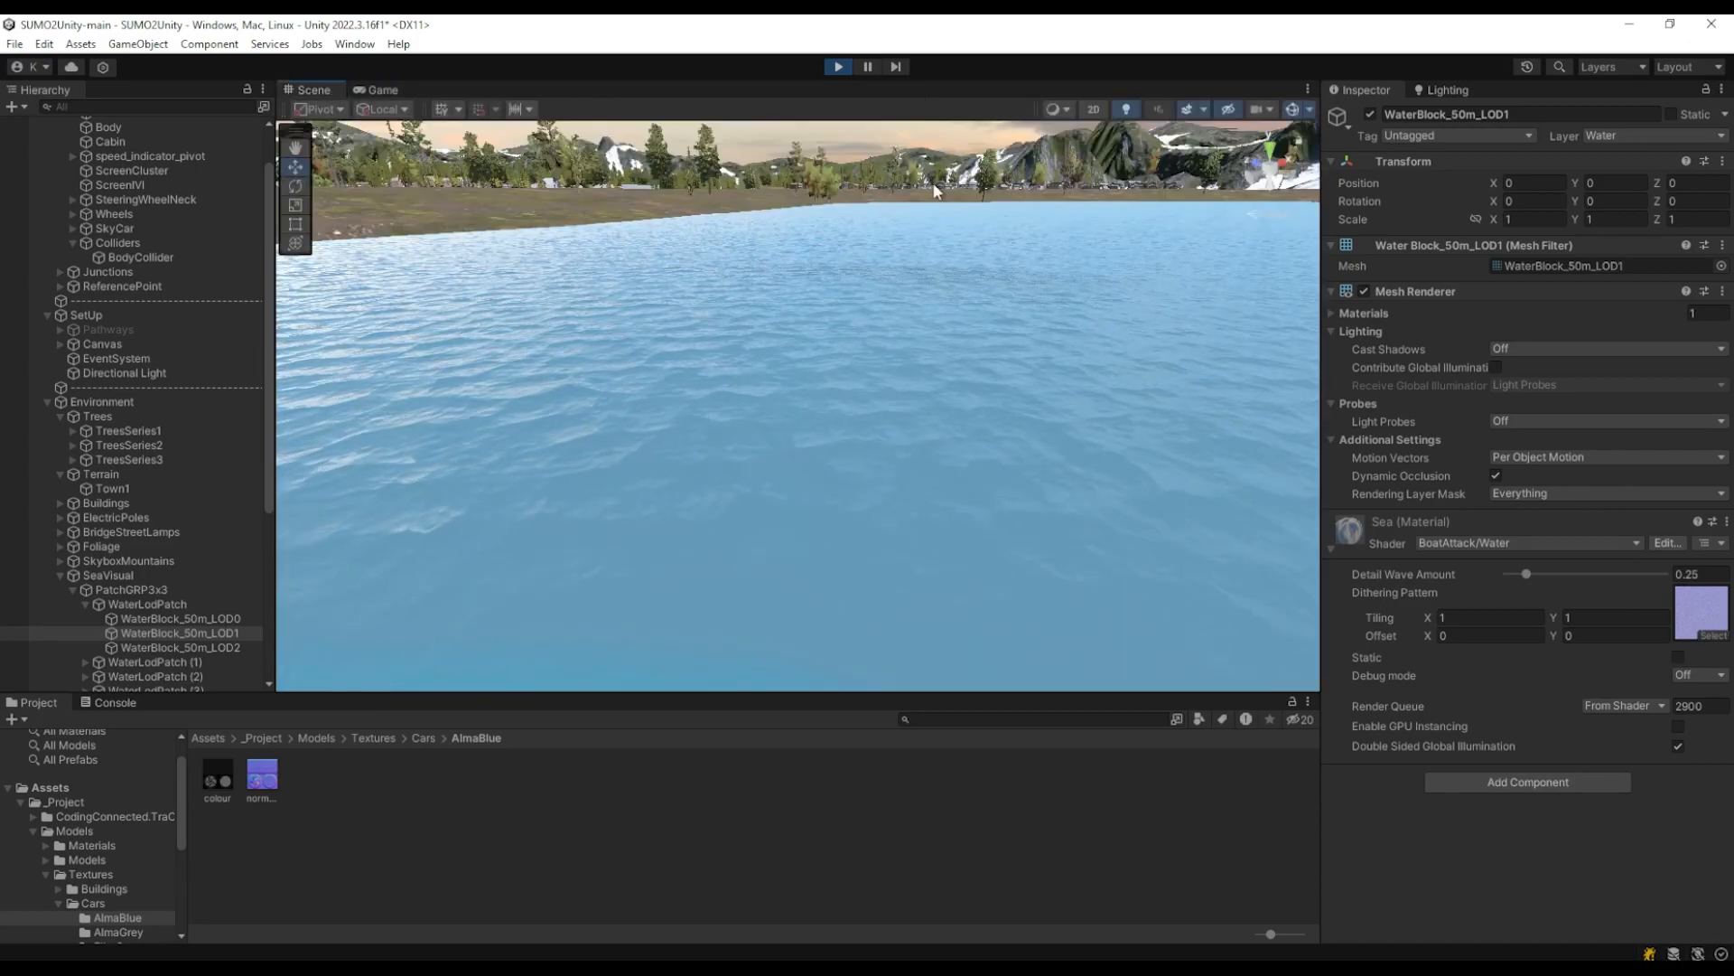
pyautogui.click(1057, 109)
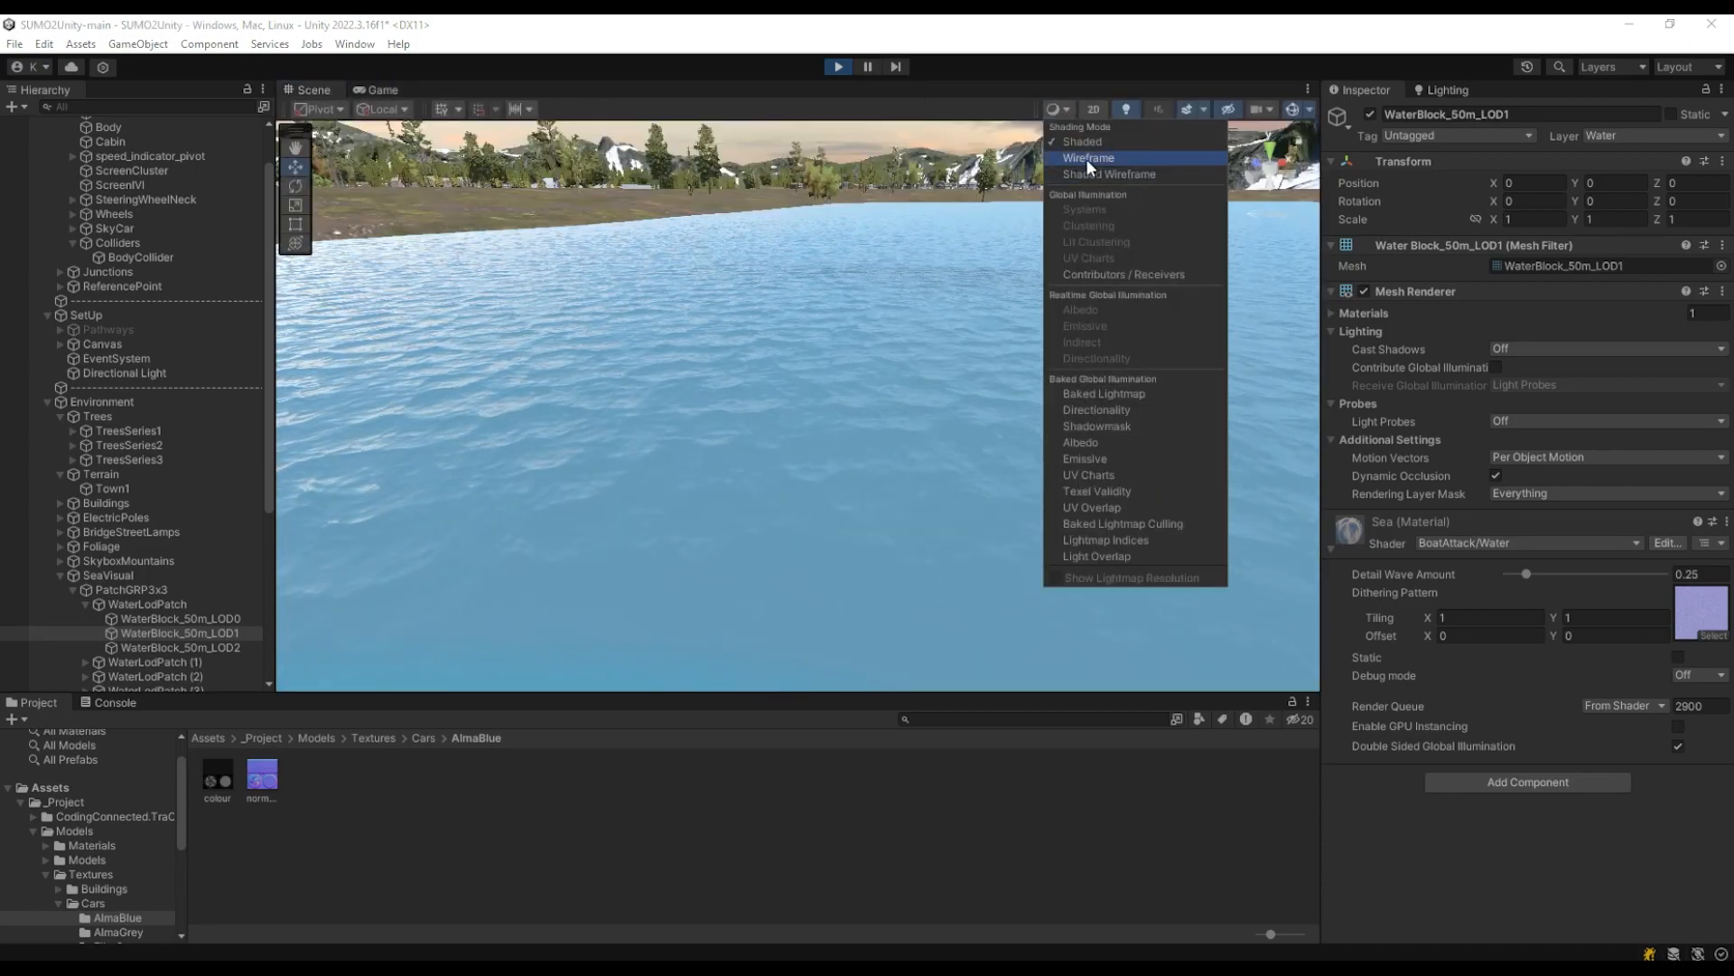
pyautogui.click(1085, 159)
pyautogui.click(378, 90)
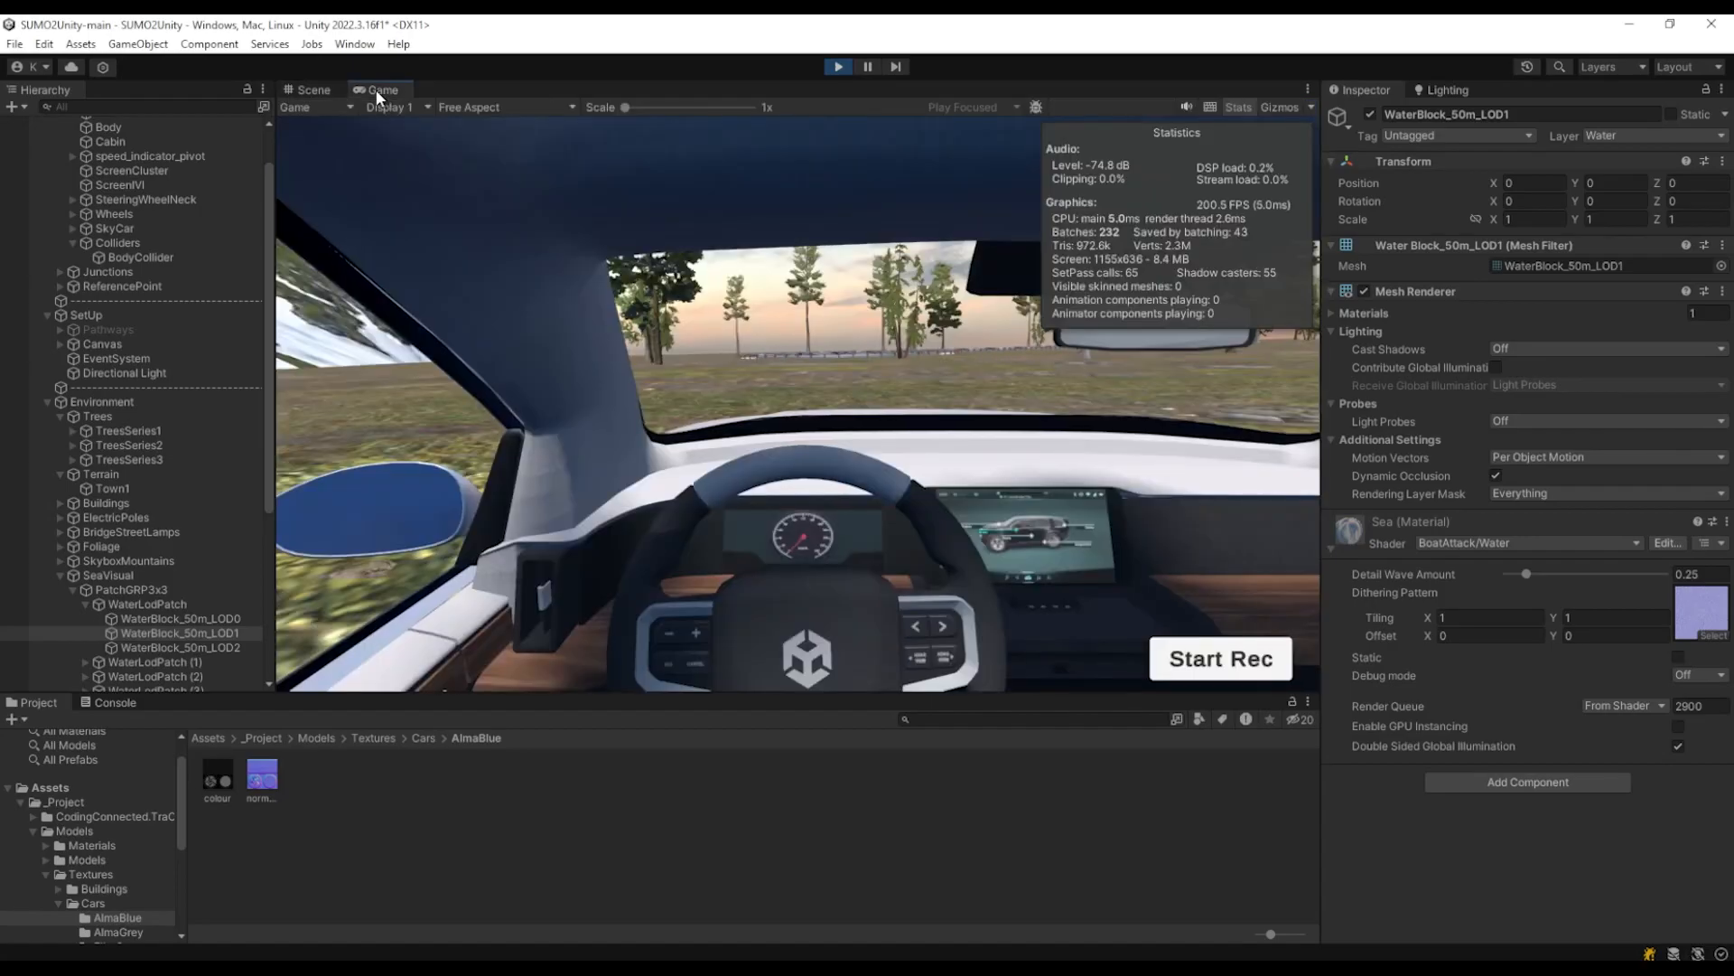
pyautogui.click(318, 89)
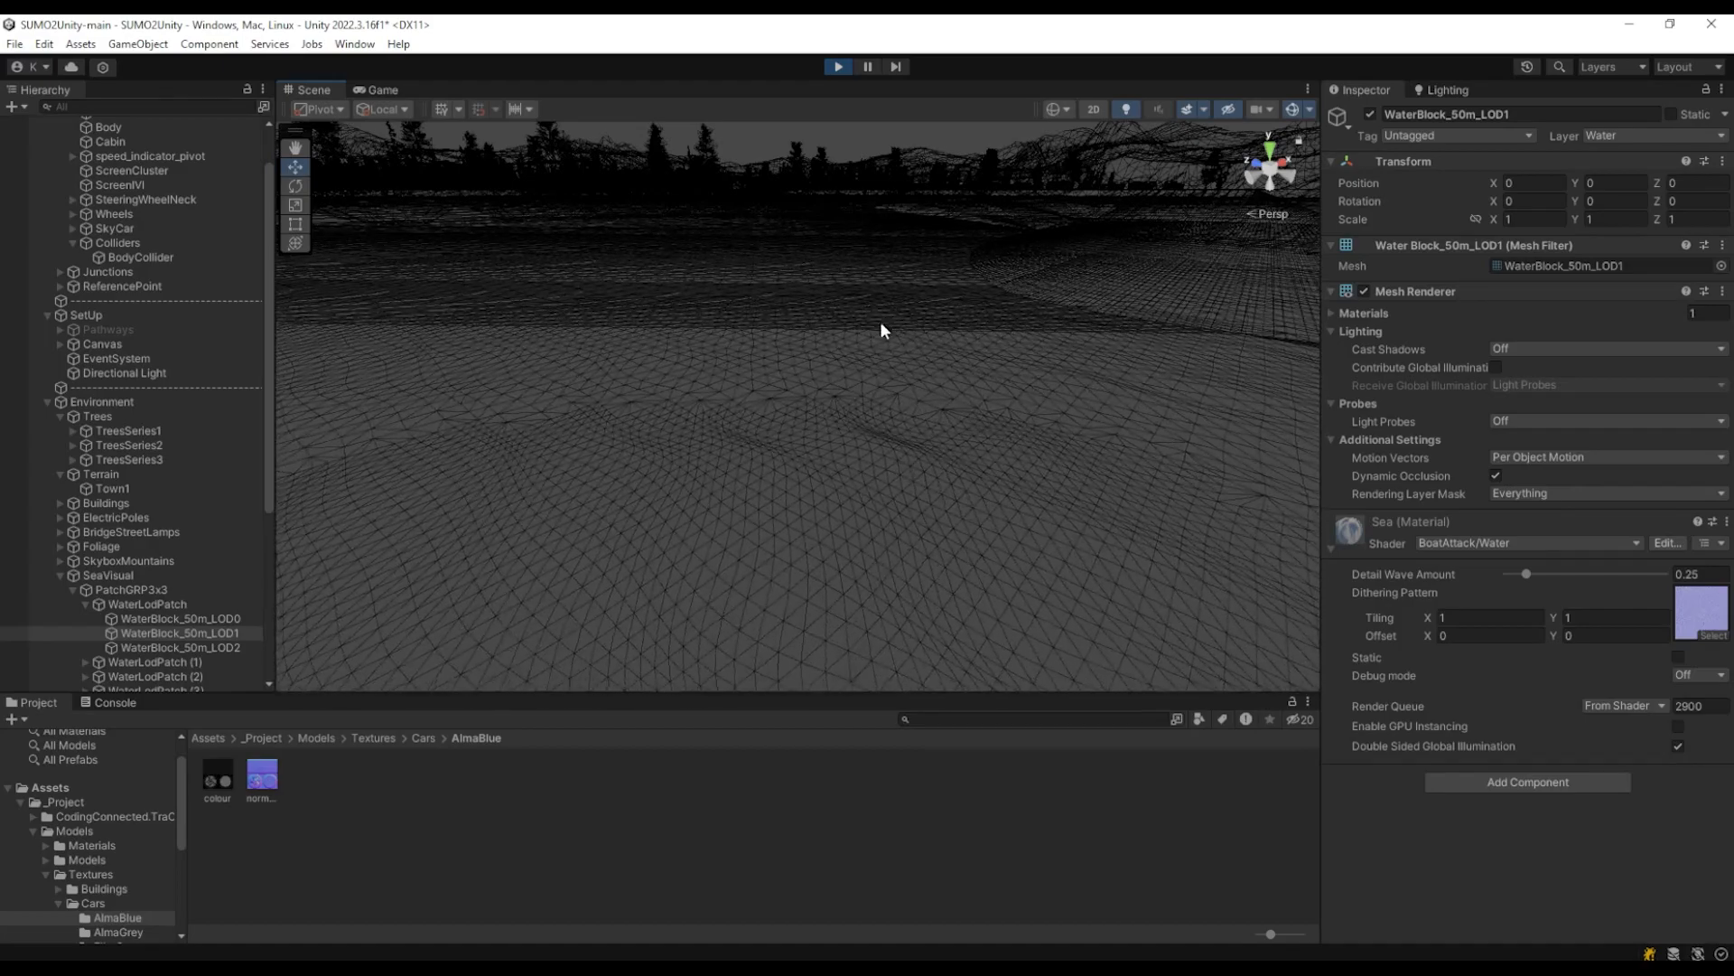
# Examine the wireframe meshes of the water, terrain, trees and mountains from several directions in the Scene view
pyautogui.moveTo(816, 319); pyautogui.dragTo(811, 274, button='right')
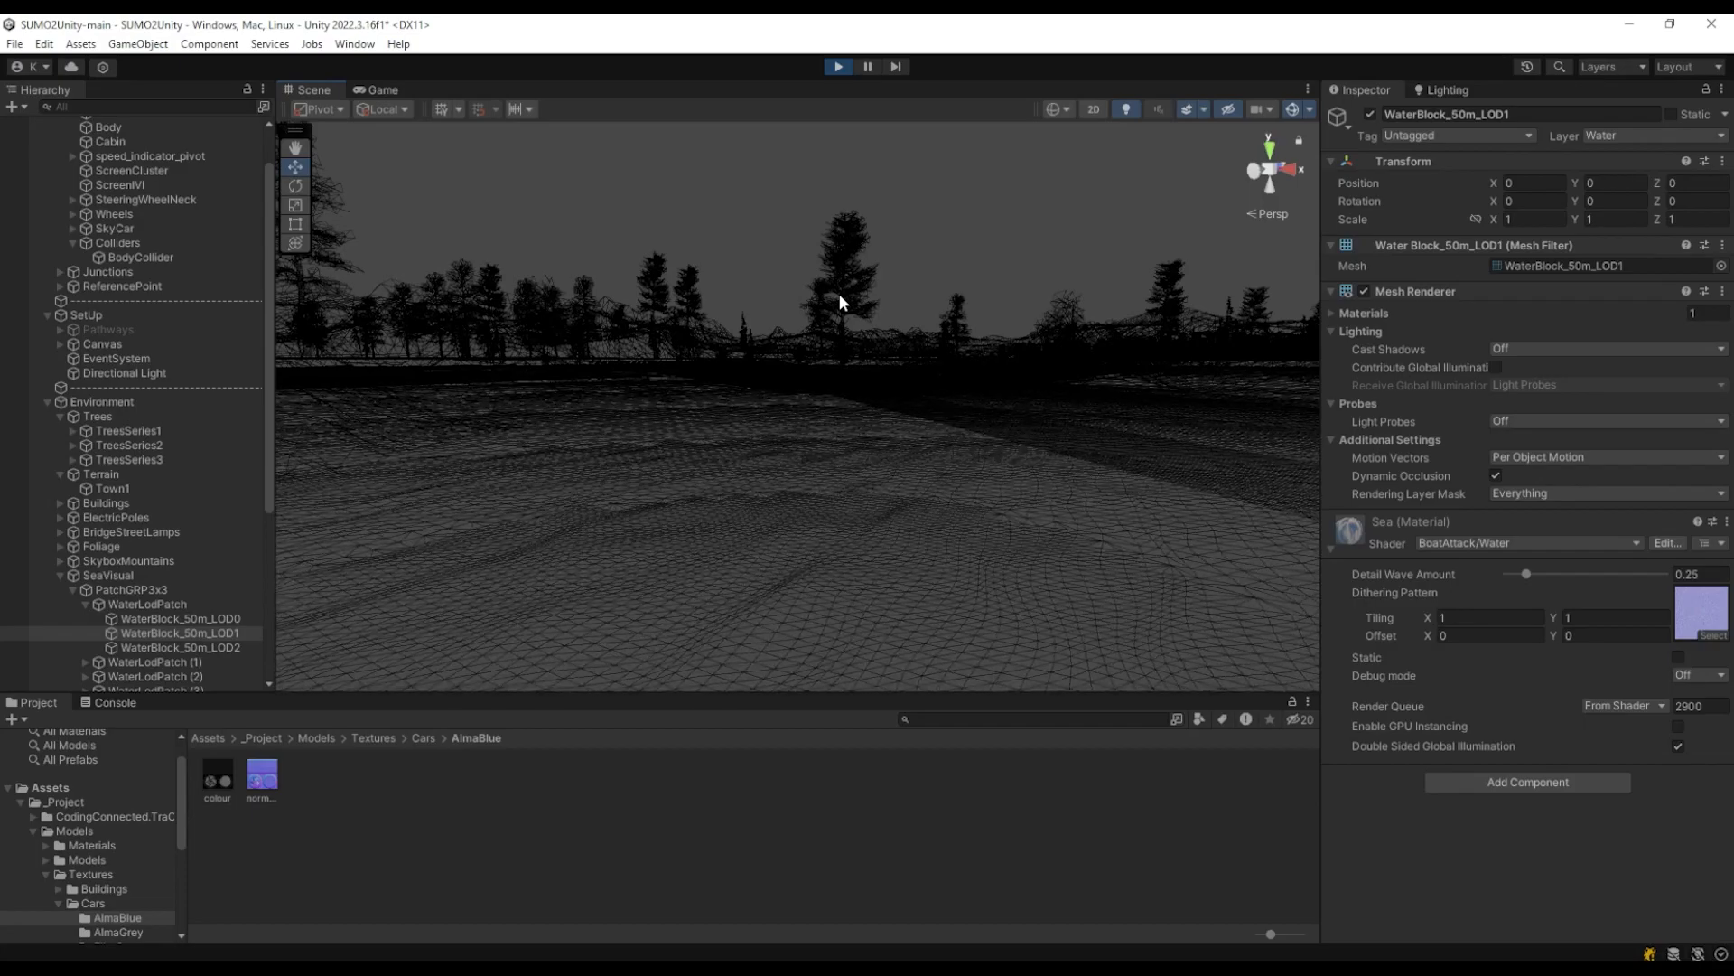
pyautogui.moveTo(838, 295); pyautogui.dragTo(692, 253, button='right')
pyautogui.moveTo(815, 350); pyautogui.dragTo(1286, 649, button='right')
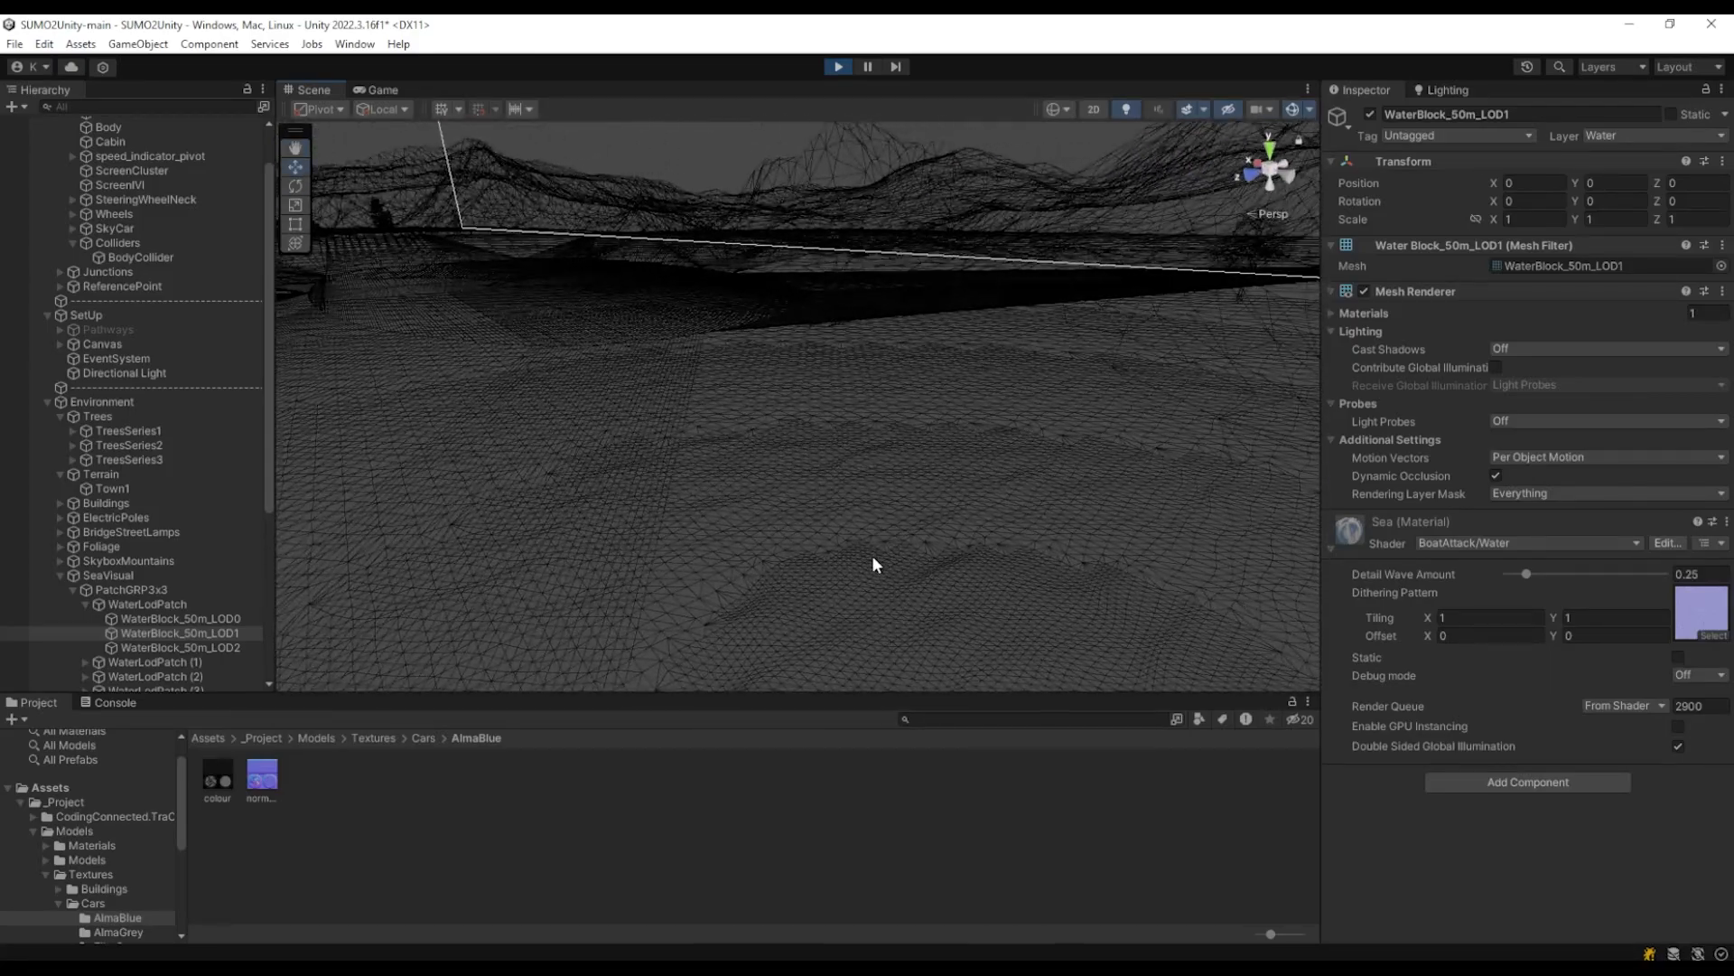
pyautogui.moveTo(871, 555); pyautogui.dragTo(1042, 528, button='right')
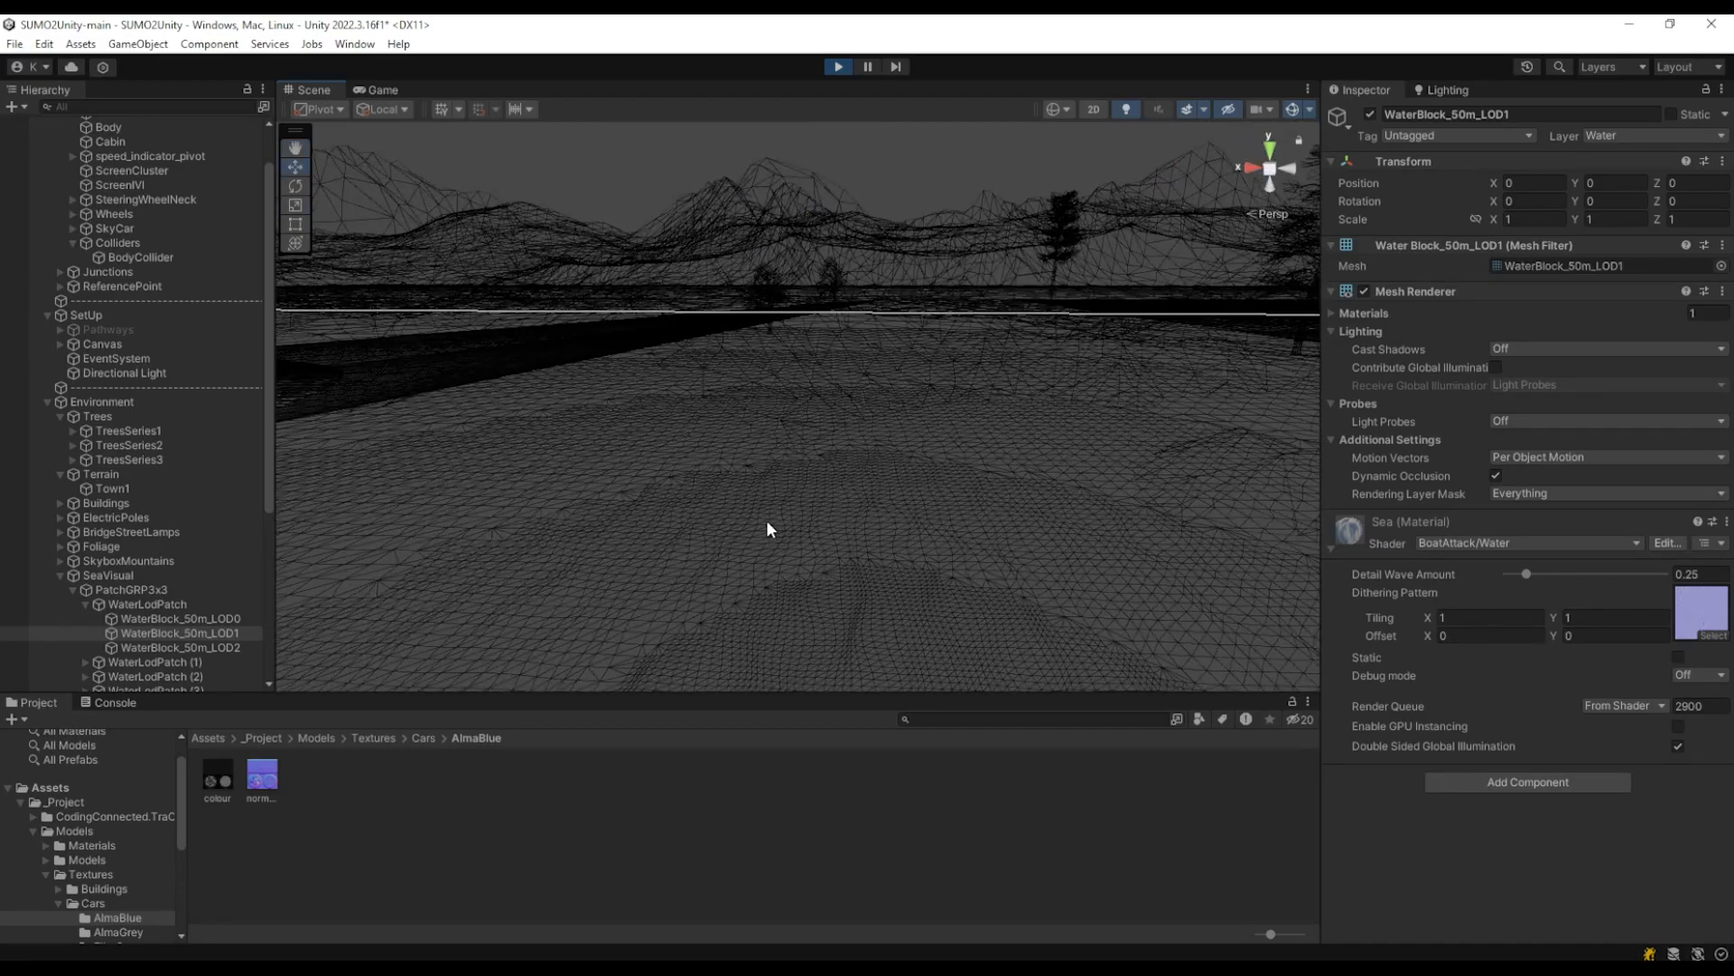
pyautogui.moveTo(766, 482); pyautogui.dragTo(725, 454, button='right')
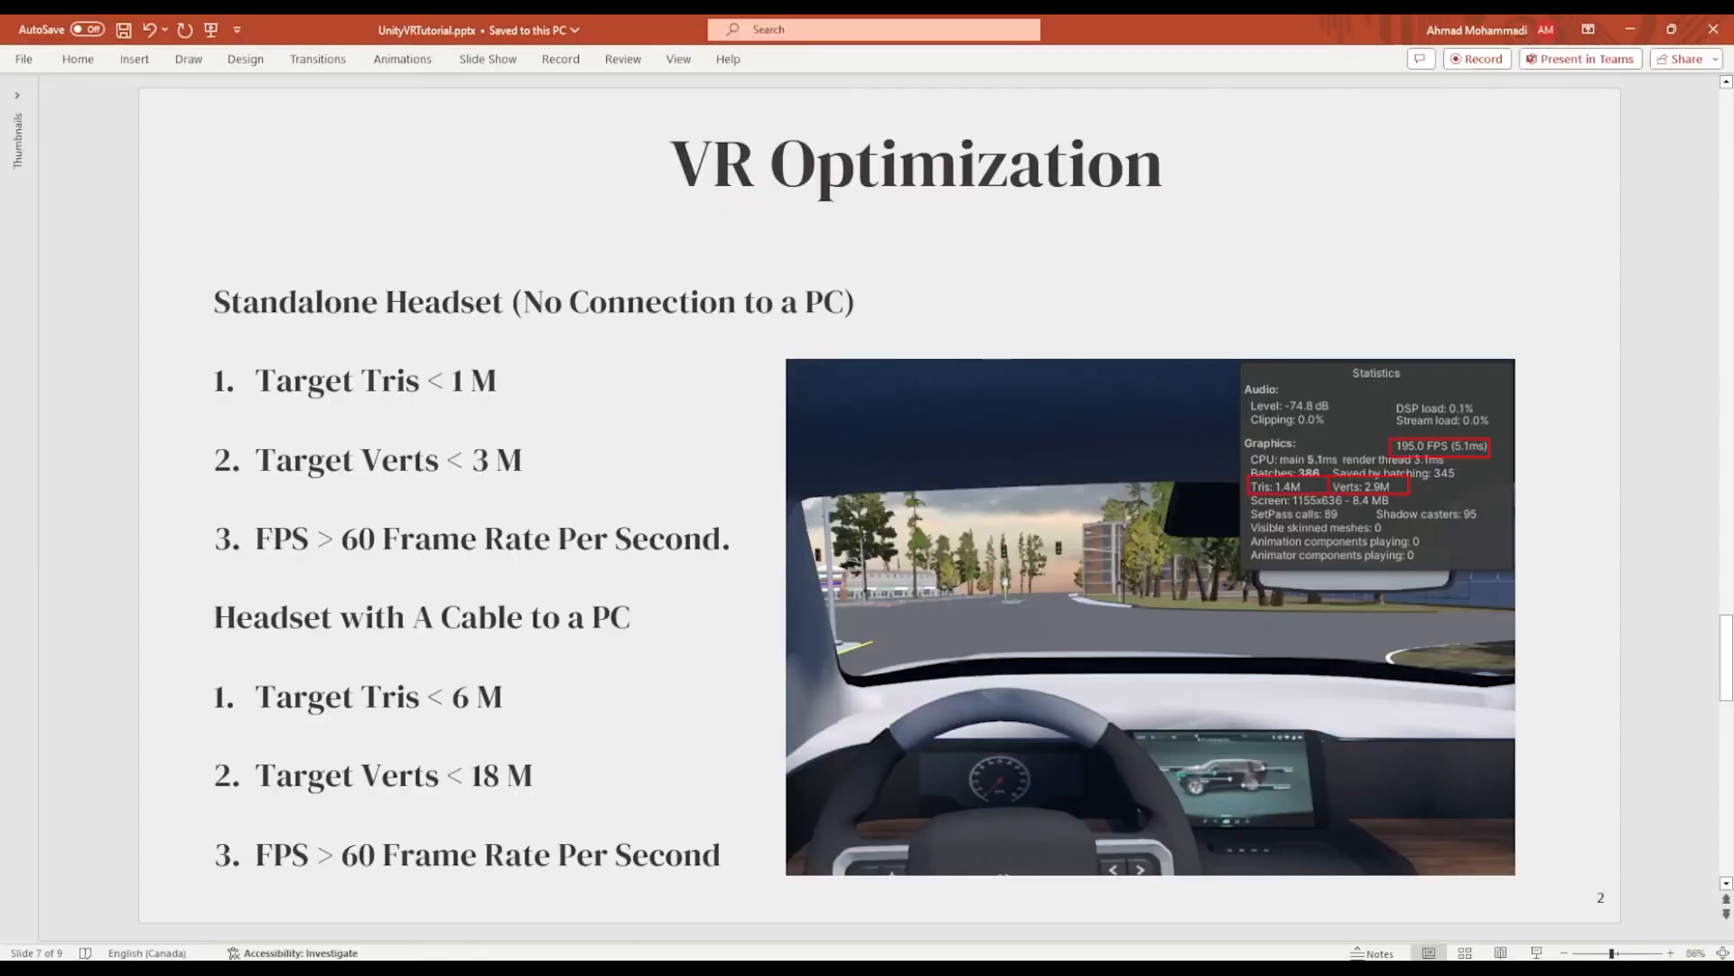
# Point out the Target Tris < 1 M guideline for standalone headsets on the PowerPoint VR Optimization slide
pyautogui.moveTo(280, 380); pyautogui.dragTo(424, 381)
pyautogui.click(419, 381)
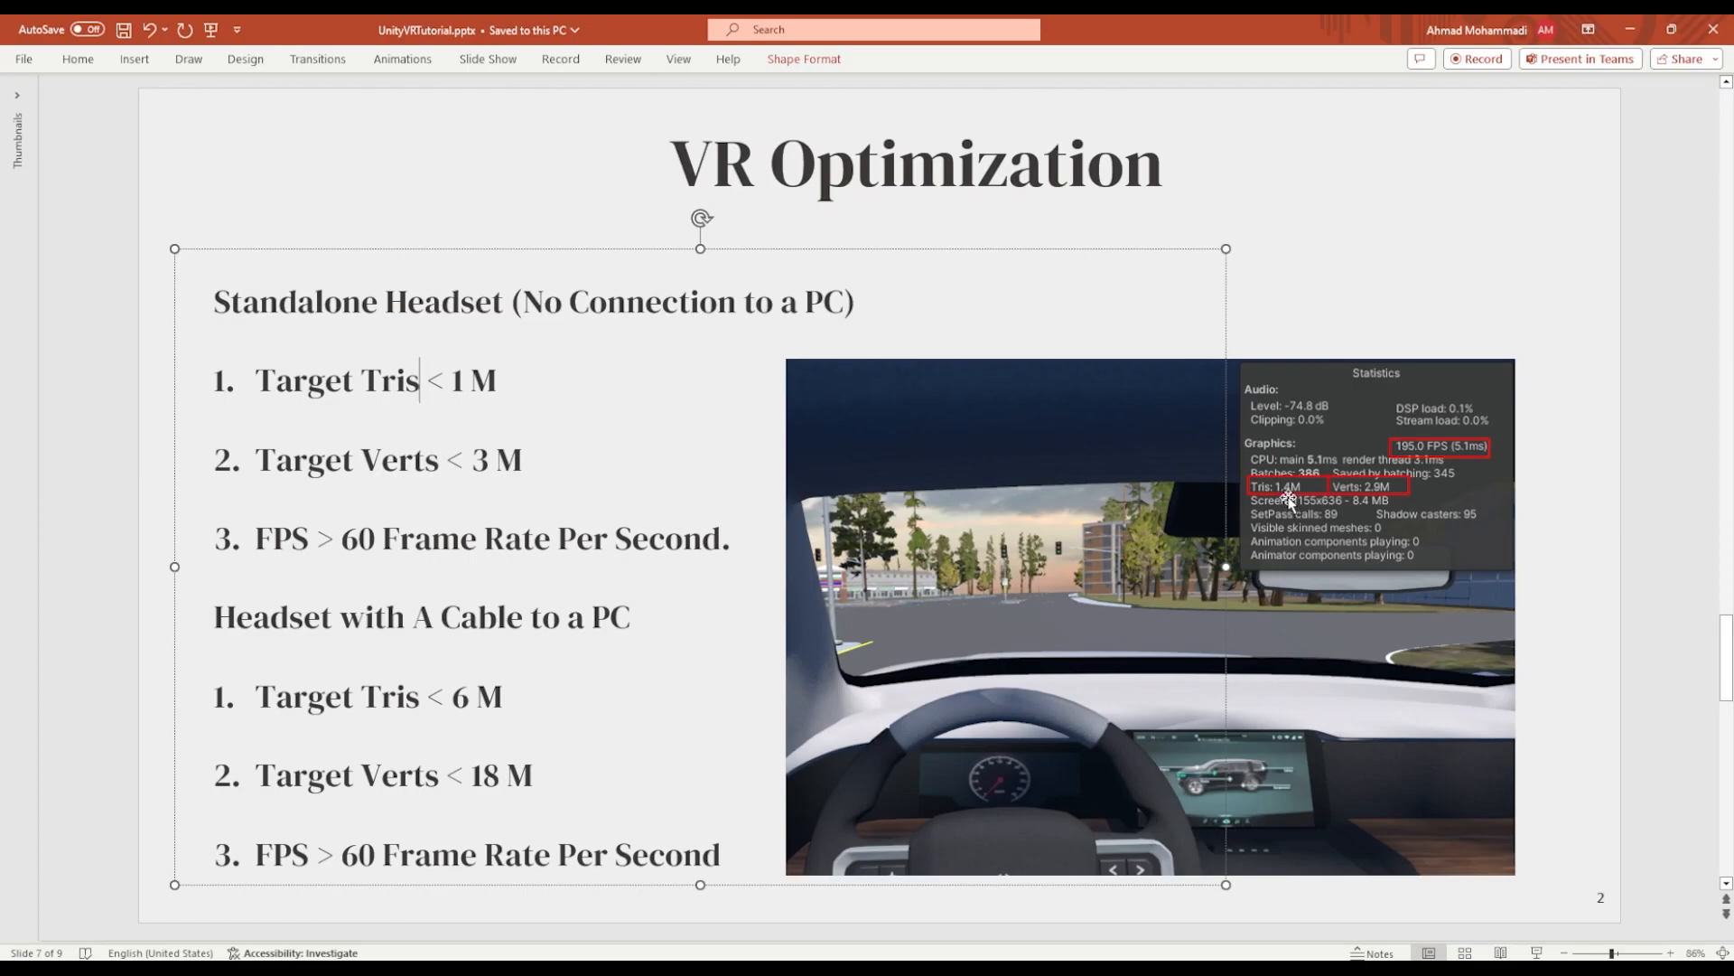